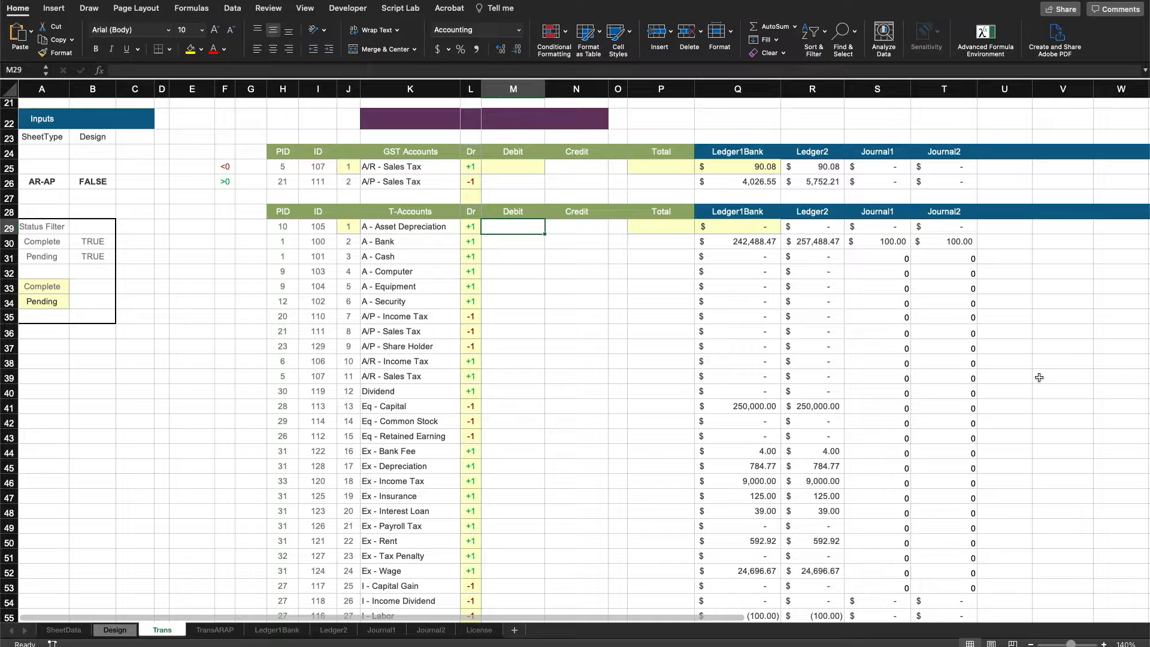
Examine the T-accounts name list and the ledger summary spill range beside it on the Trans sheet.
drag(426, 230, 399, 471)
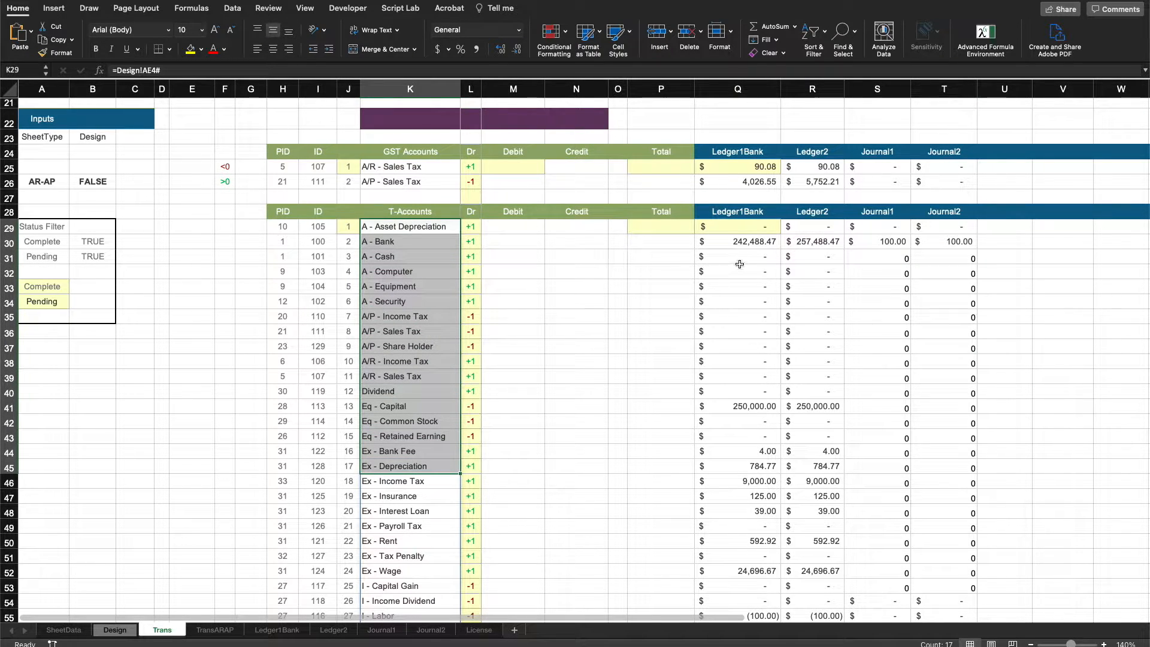
click(750, 228)
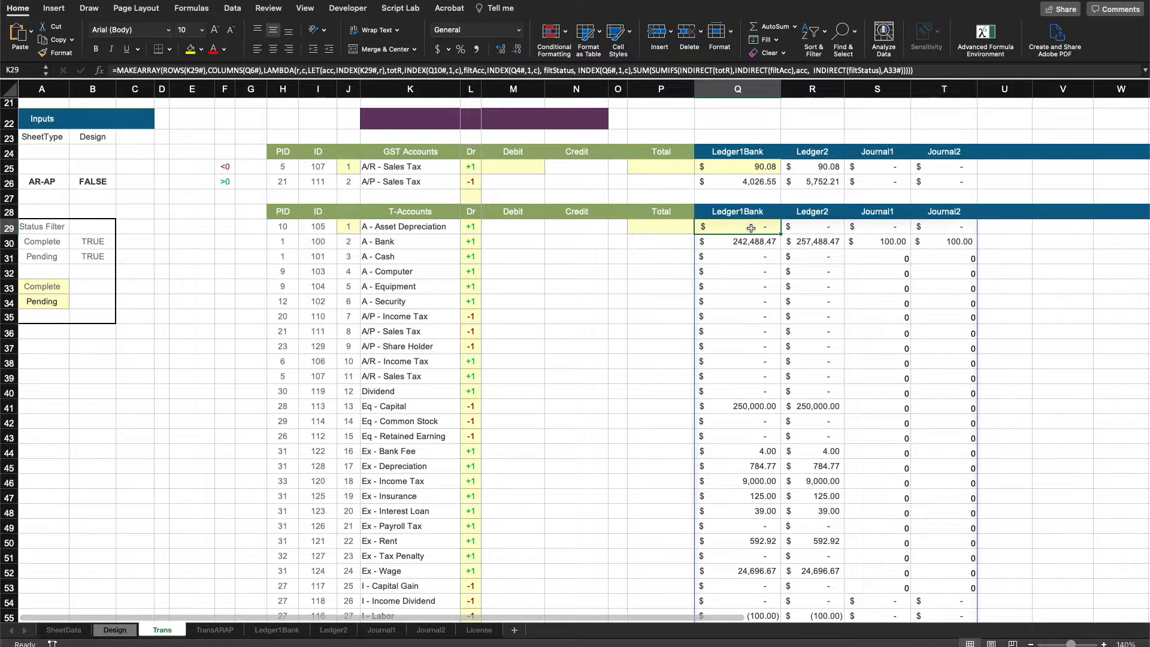
drag(750, 228, 939, 512)
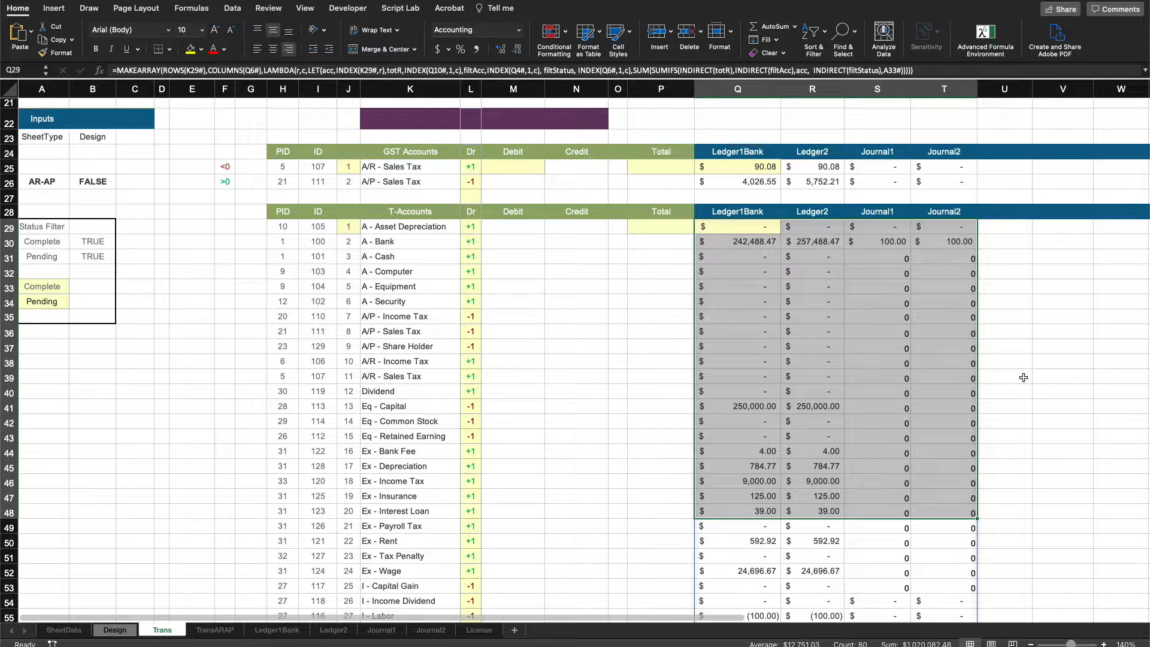
click(1021, 364)
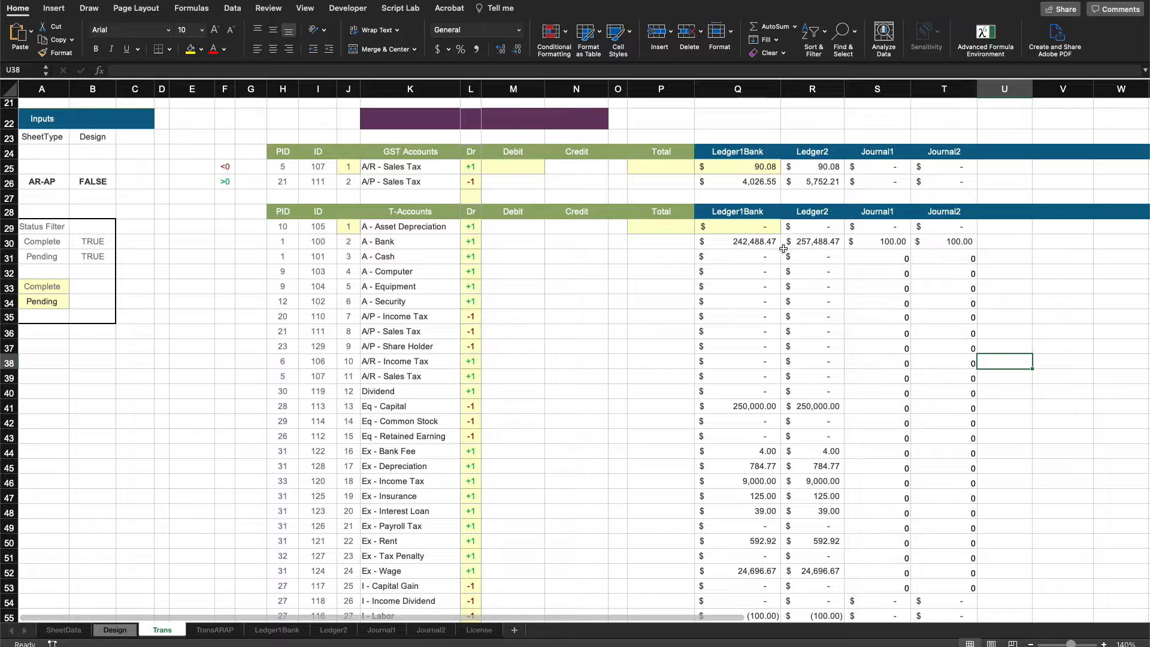
Inspect the Total column, the ledger header row, the account names and the Debit and Credit cells of the T-accounts table.
drag(661, 226, 662, 498)
drag(741, 227, 958, 227)
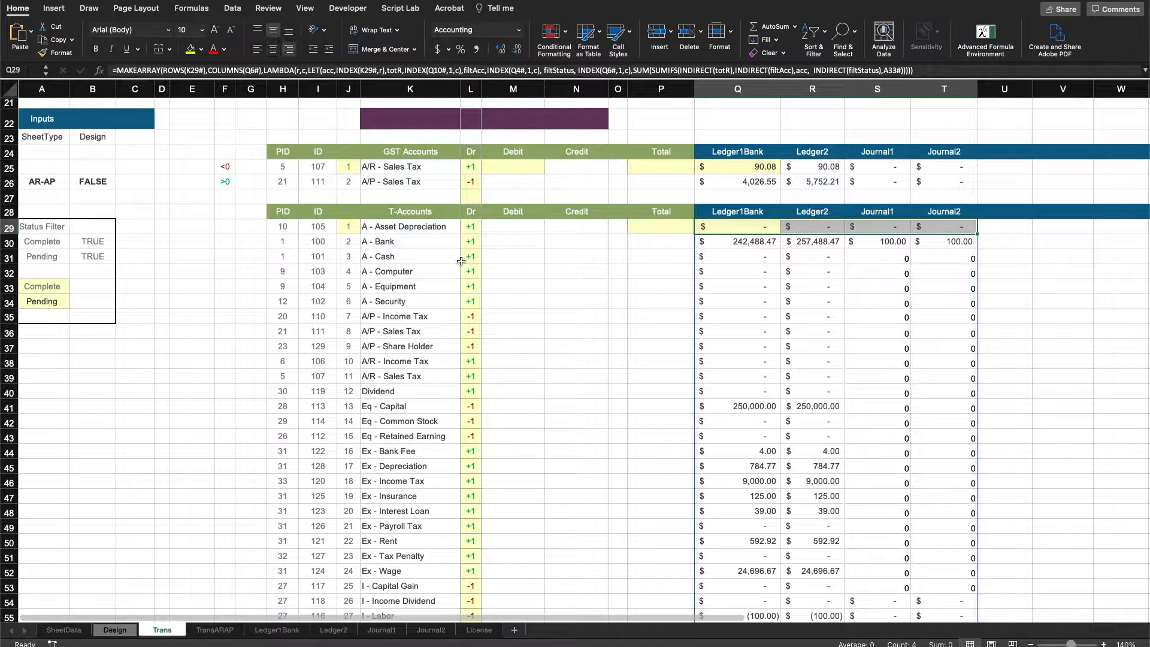
click(416, 227)
drag(417, 227, 413, 500)
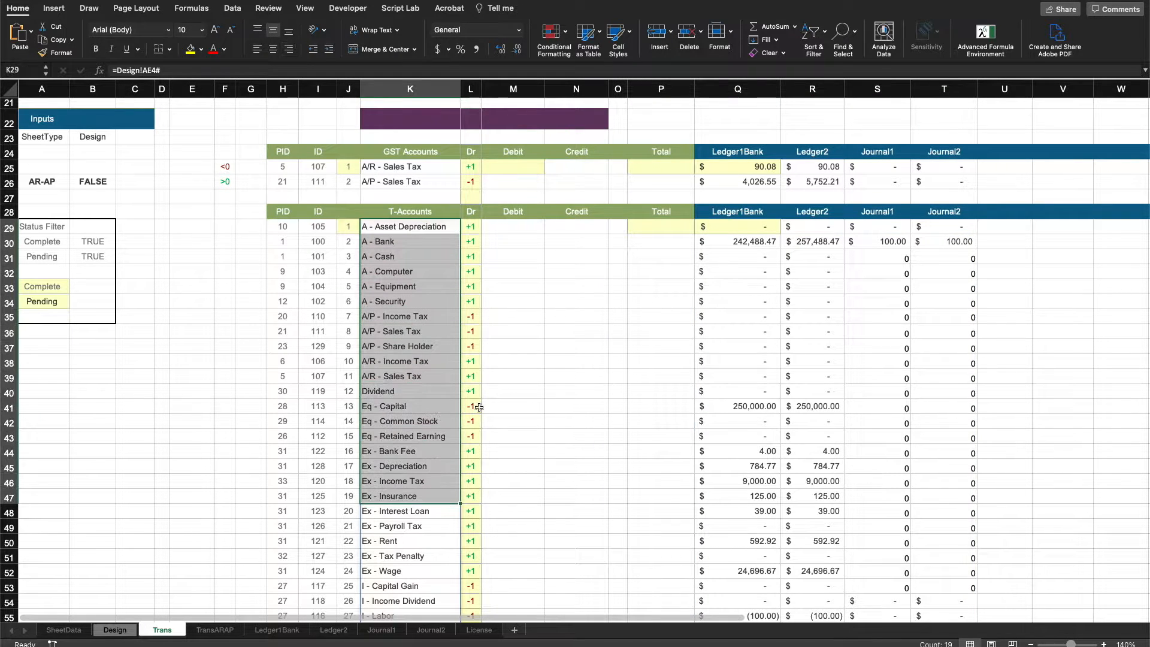
drag(661, 227, 658, 558)
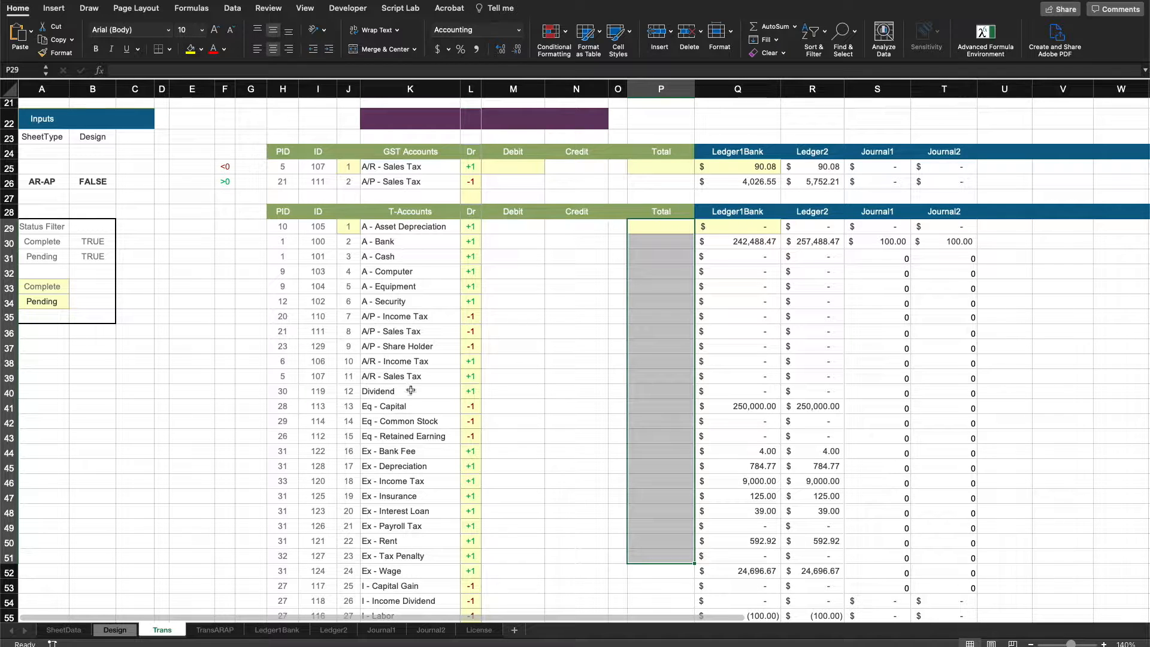
click(496, 231)
click(568, 228)
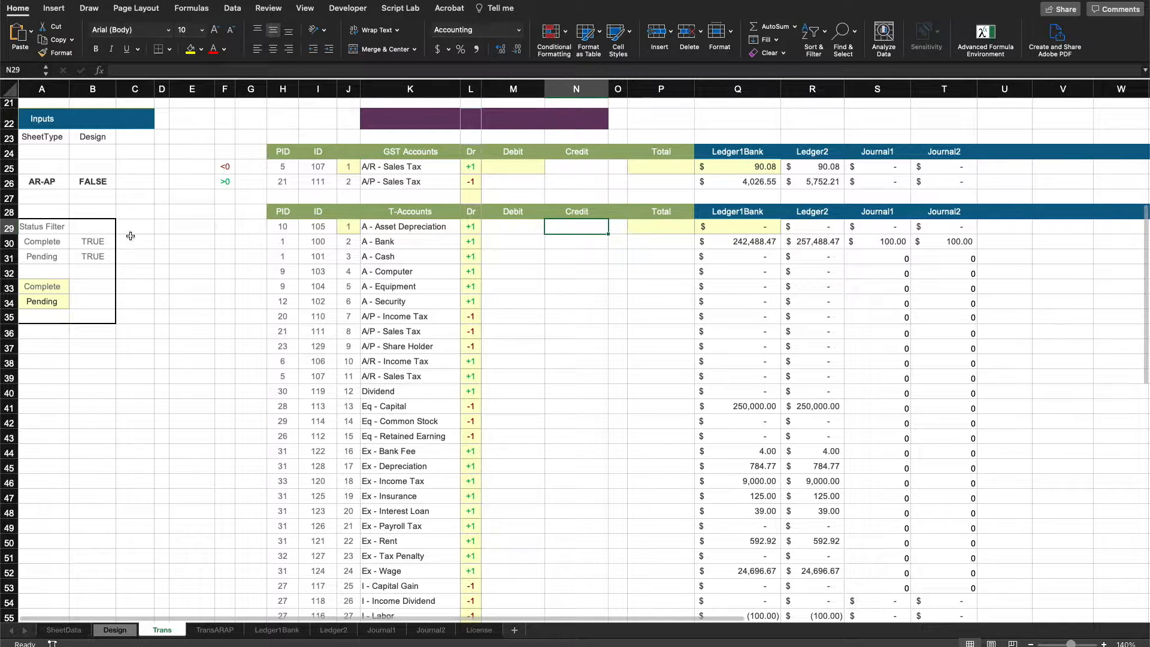
Open the TransARAP sheet and review its top area with the auto receivable and payable accounts.
click(215, 629)
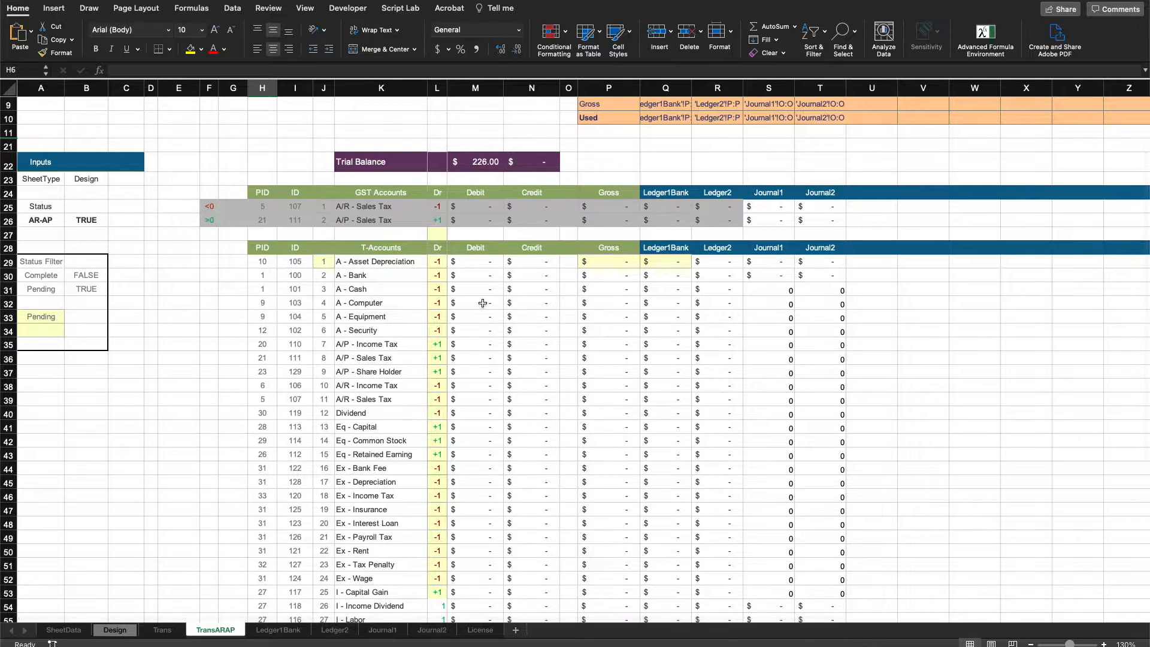
scroll(482, 303, up, 3)
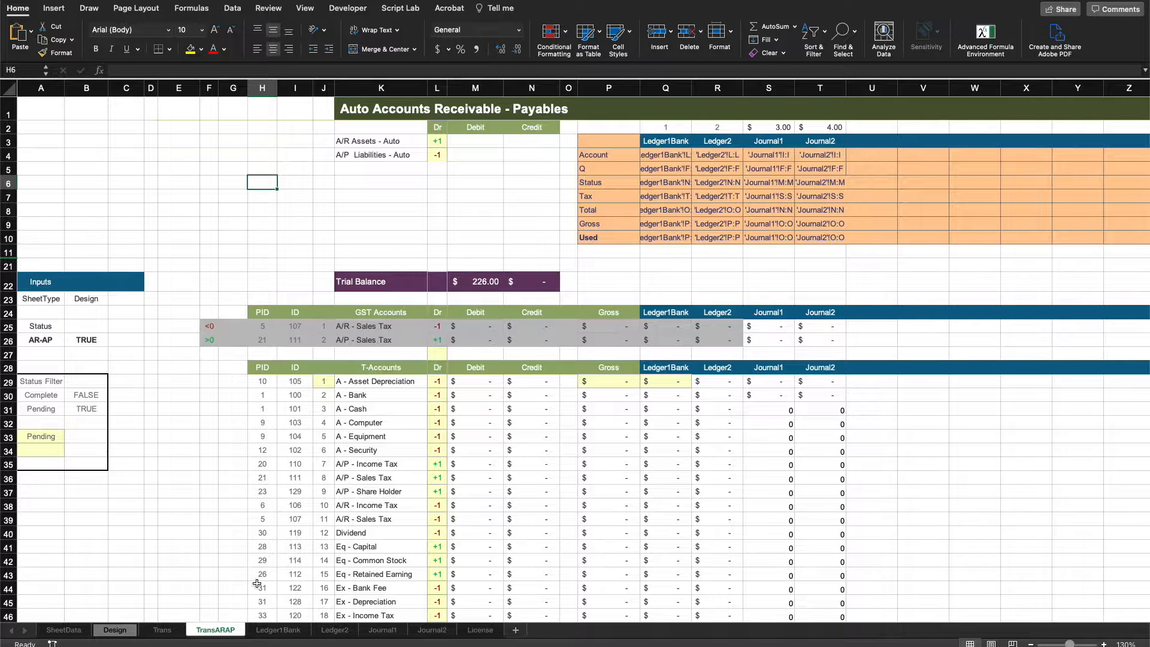
On the Design sheet, examine the T-account categories and the IsPend and IsPendC columns of the T-accounts table.
click(115, 629)
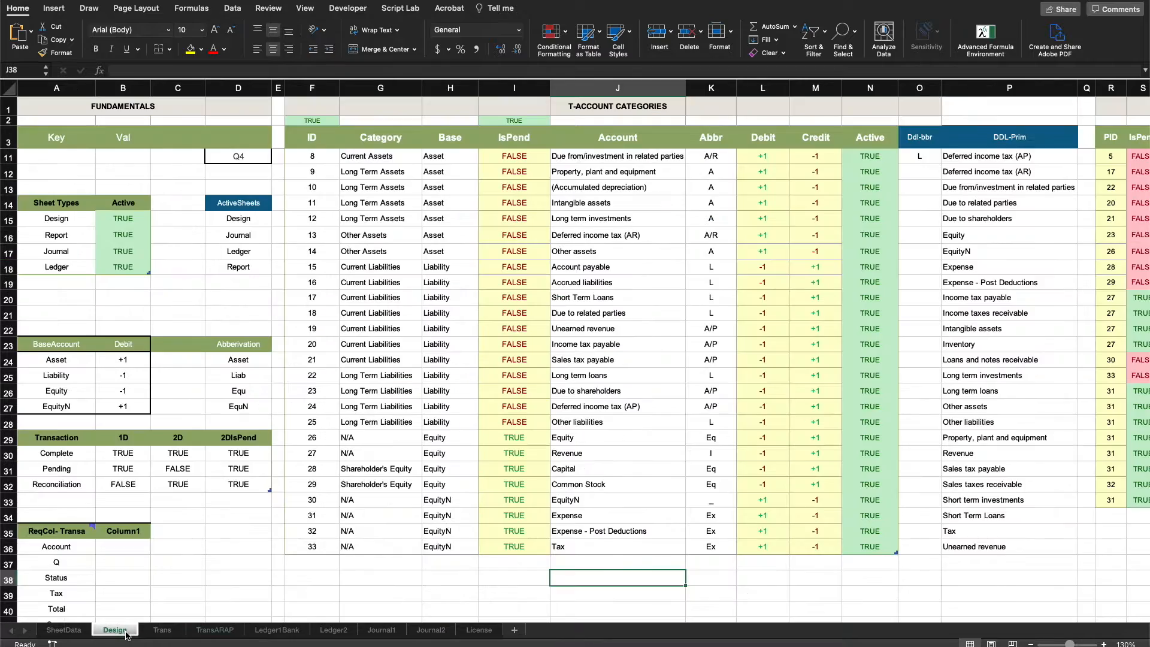
scroll(538, 211, right, 15)
scroll(538, 211, up, 2)
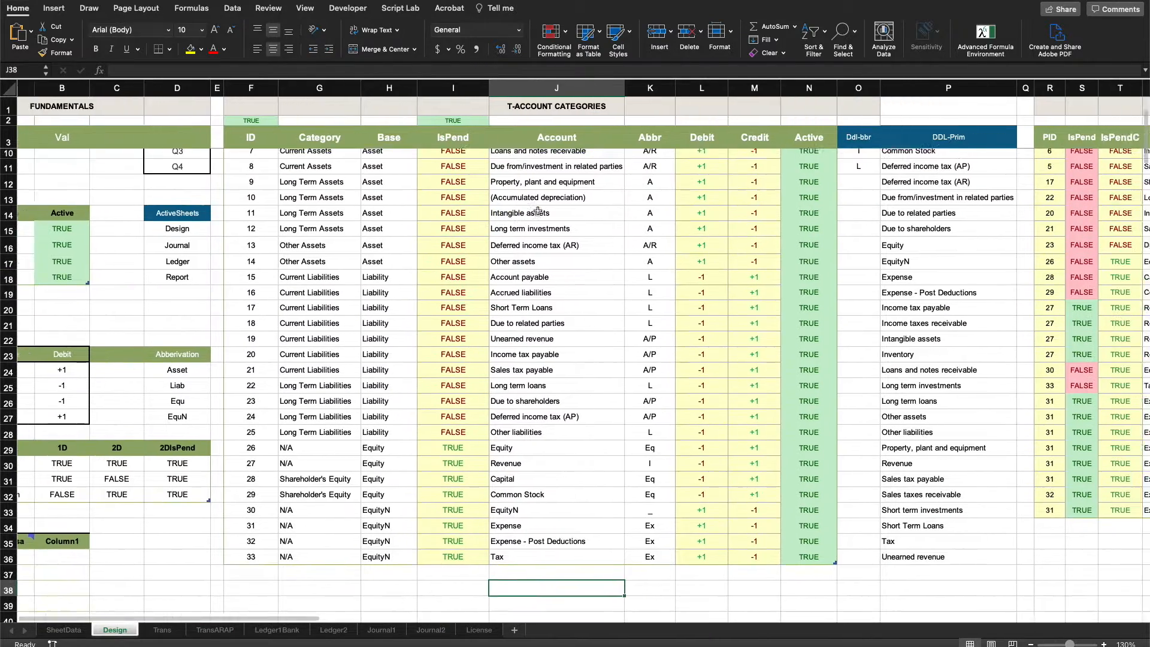
scroll(538, 211, up, 2)
scroll(538, 210, right, 1)
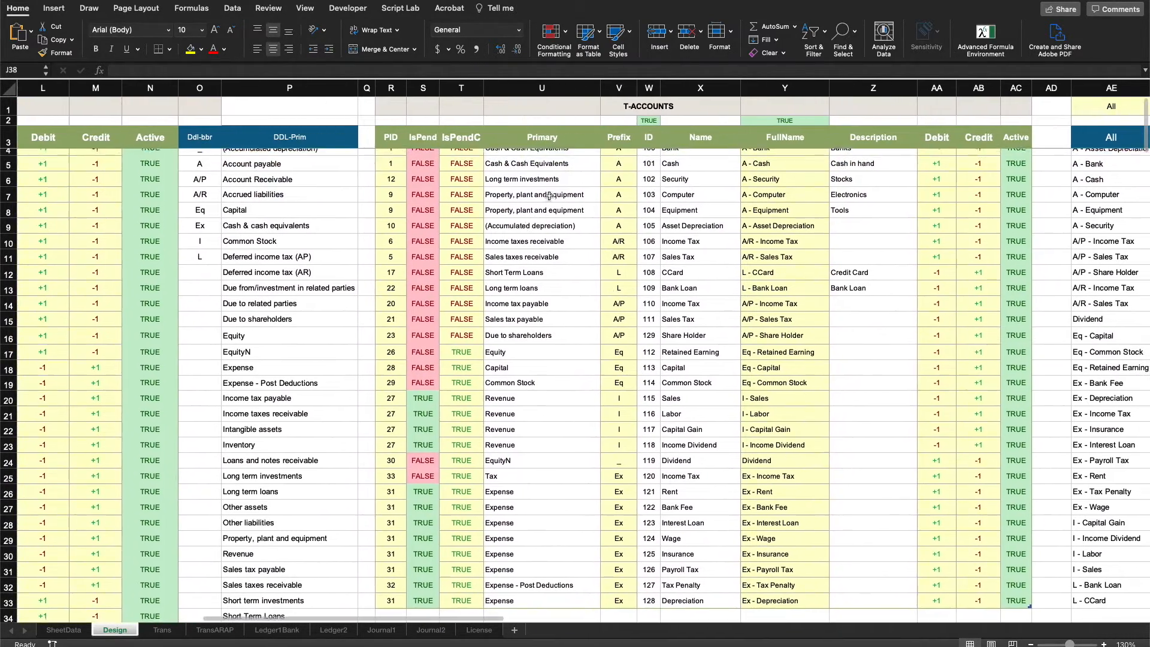
drag(421, 143, 439, 414)
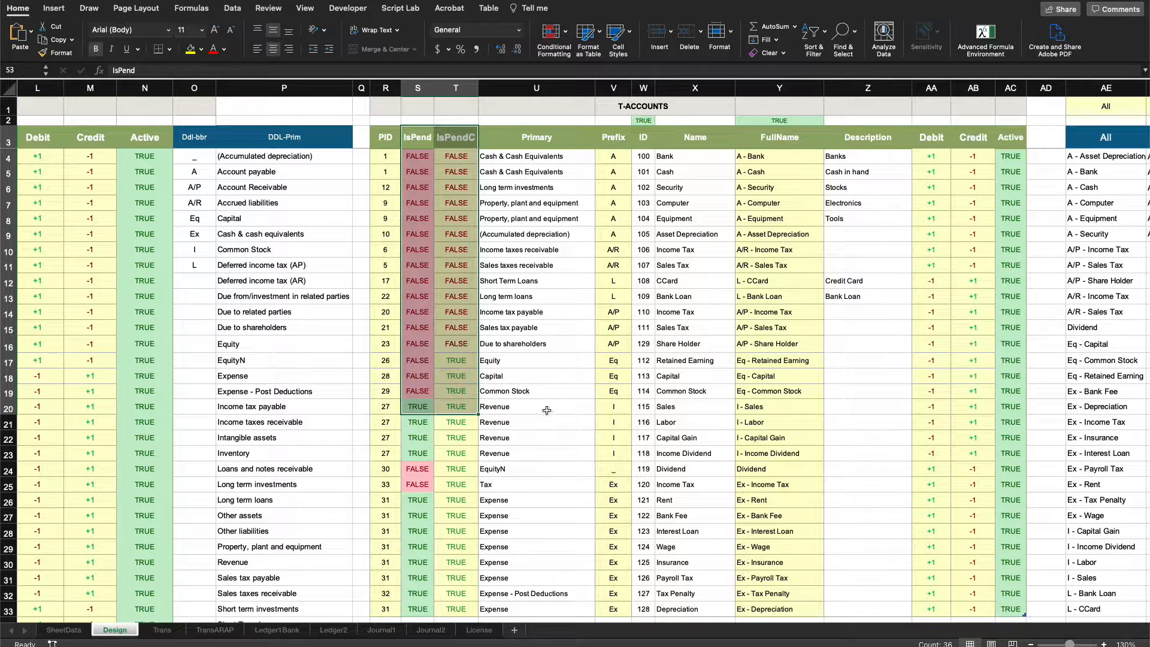
click(683, 411)
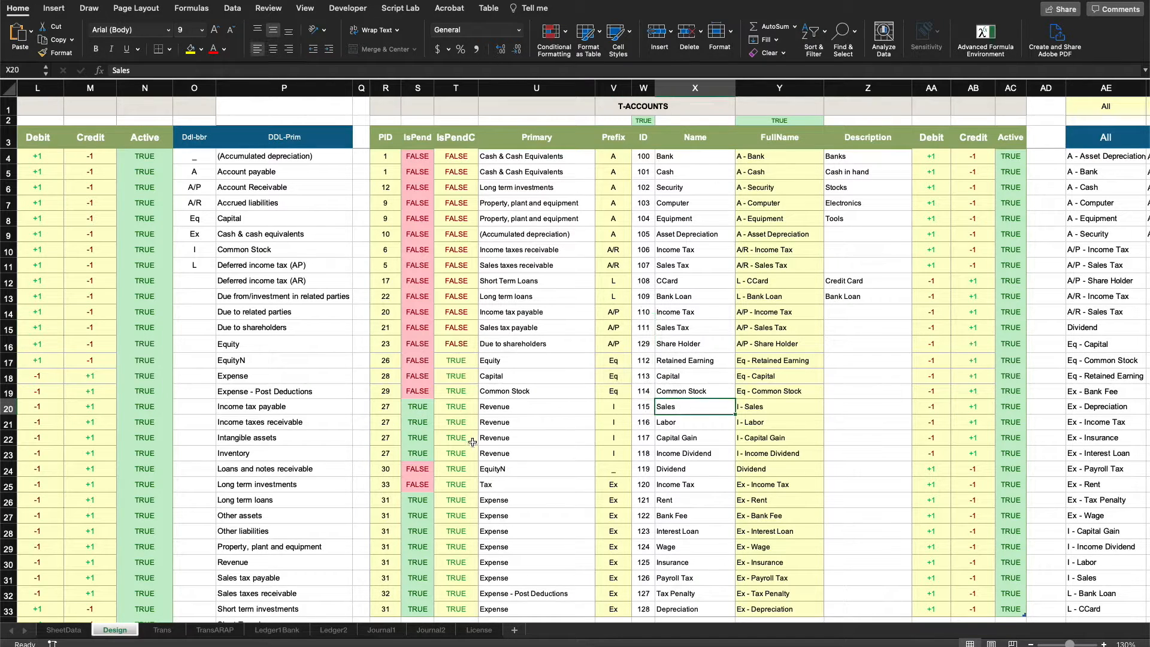
scroll(599, 390, down, 1)
drag(427, 386, 453, 385)
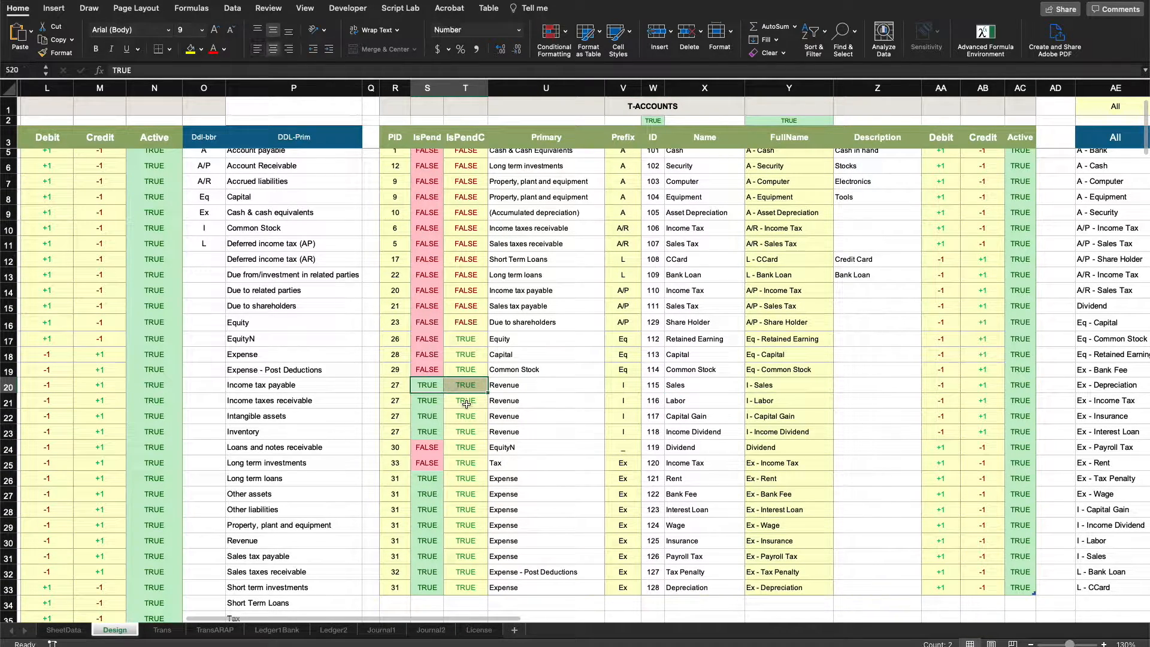
click(466, 228)
Review the Base column values for the liability, equity and EquityN categories in the T-account categories table.
scroll(355, 319, left, 3)
scroll(355, 319, up, 1)
scroll(354, 319, left, 9)
scroll(355, 319, down, 3)
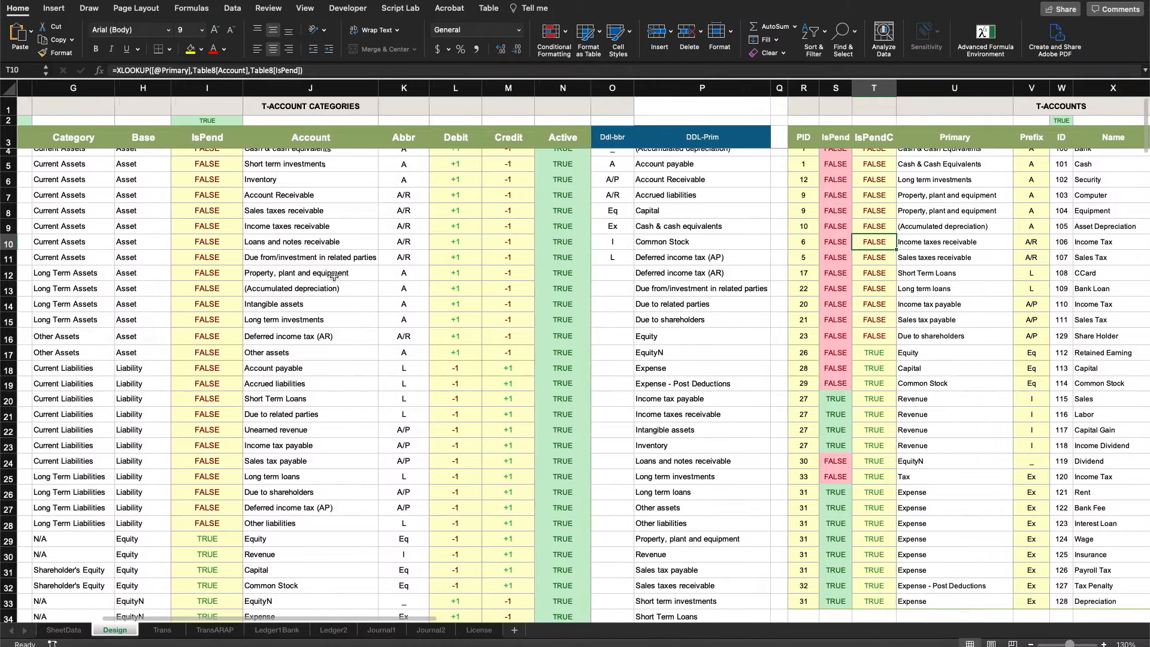
scroll(521, 374, down, 8)
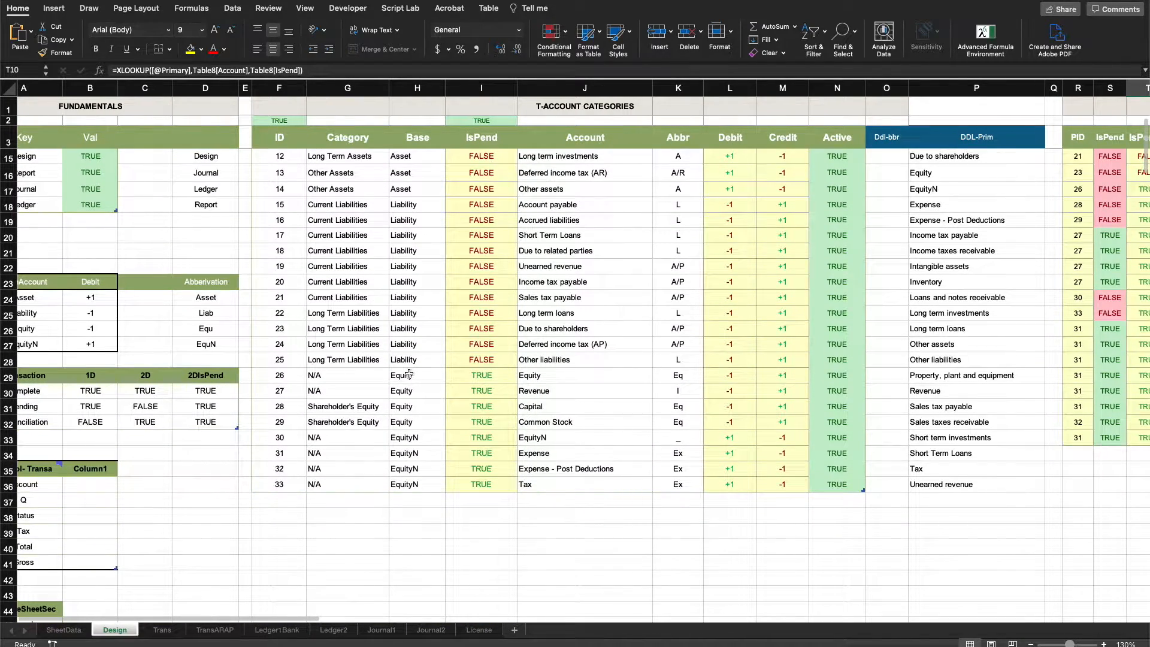
drag(409, 374, 464, 483)
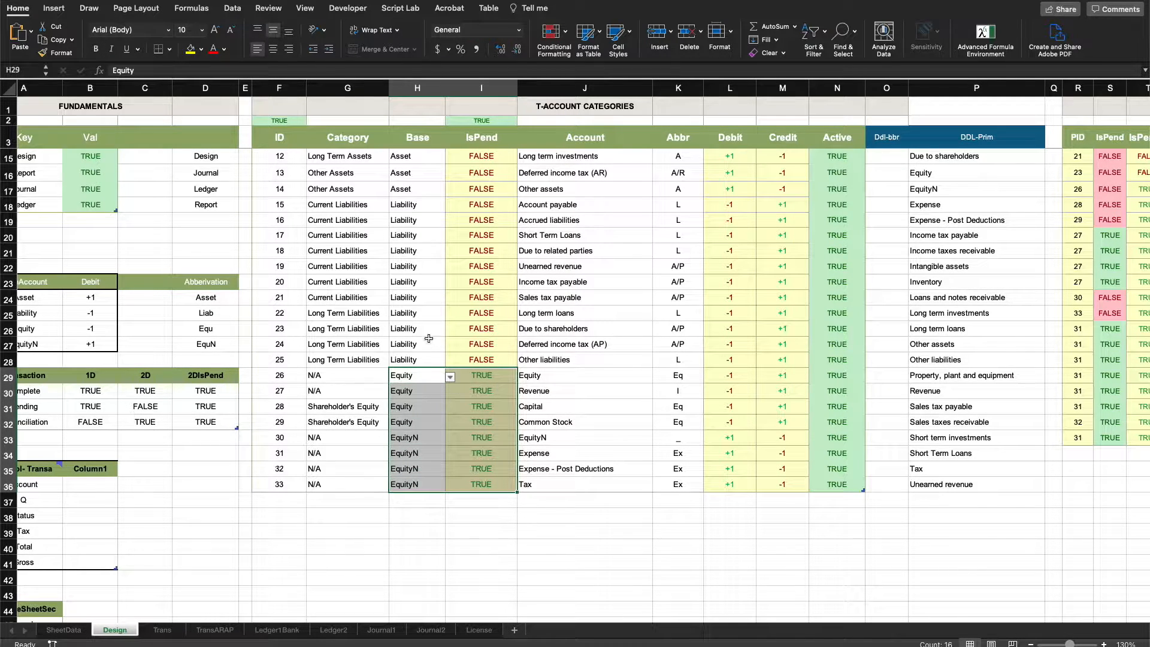
scroll(401, 251, up, 1)
drag(397, 204, 399, 242)
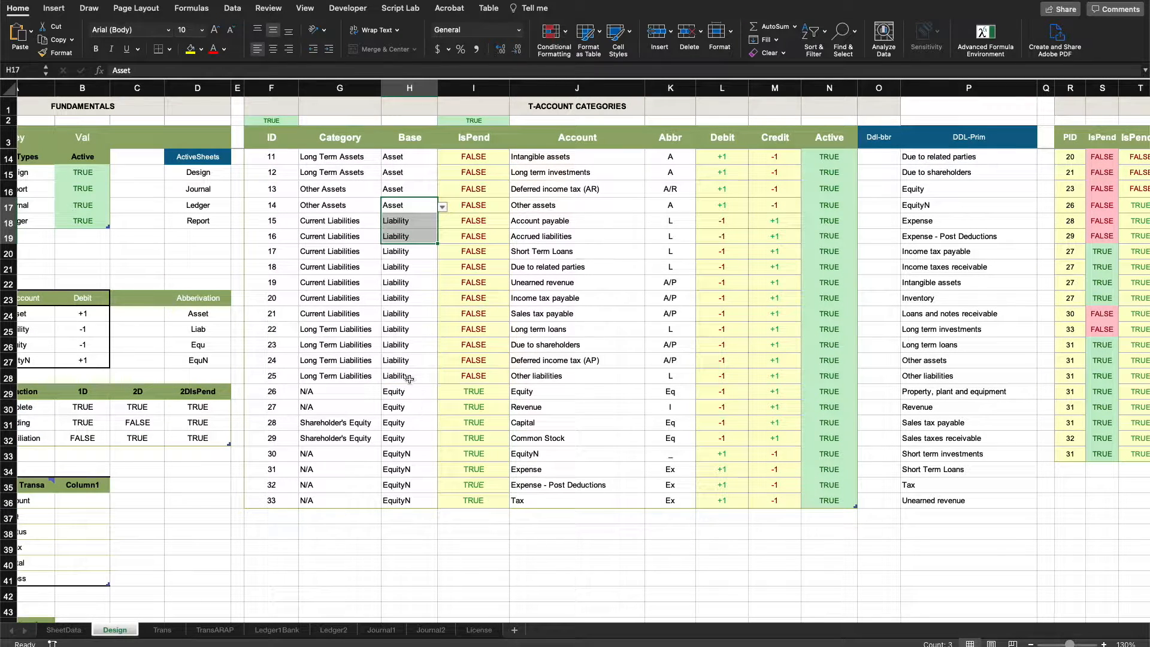
drag(403, 392, 401, 499)
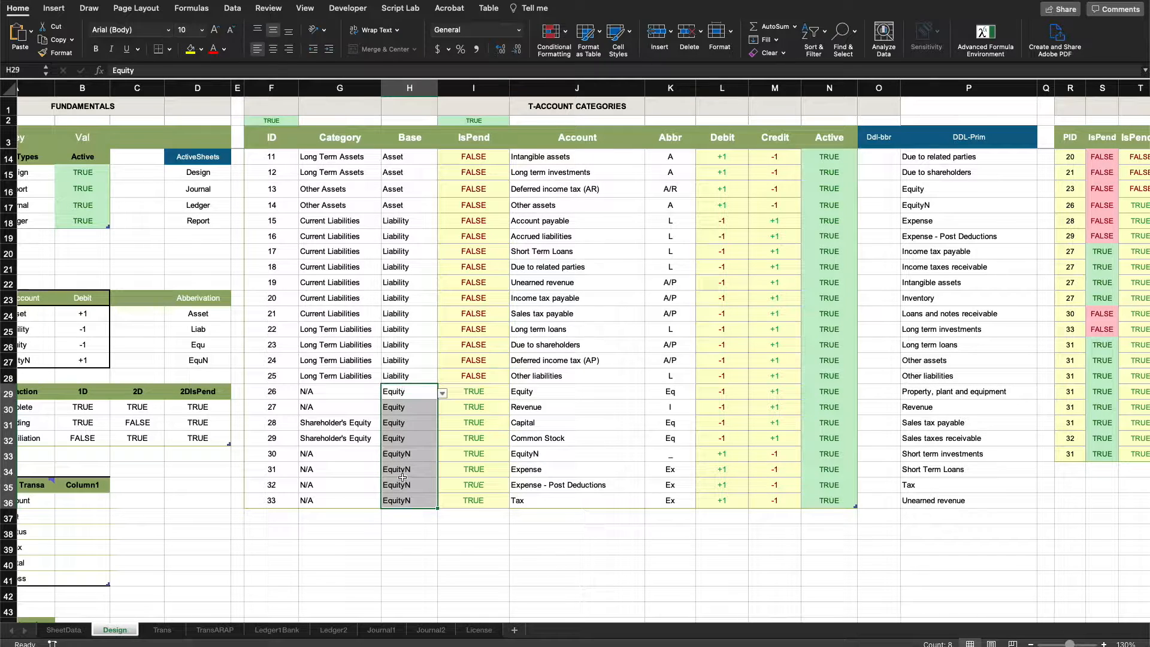
Examine the IsPend and IsPendC flags and their lookup formula for the equity, revenue and expense T-accounts.
scroll(510, 474, right, 2)
scroll(509, 473, right, 8)
scroll(599, 359, up, 2)
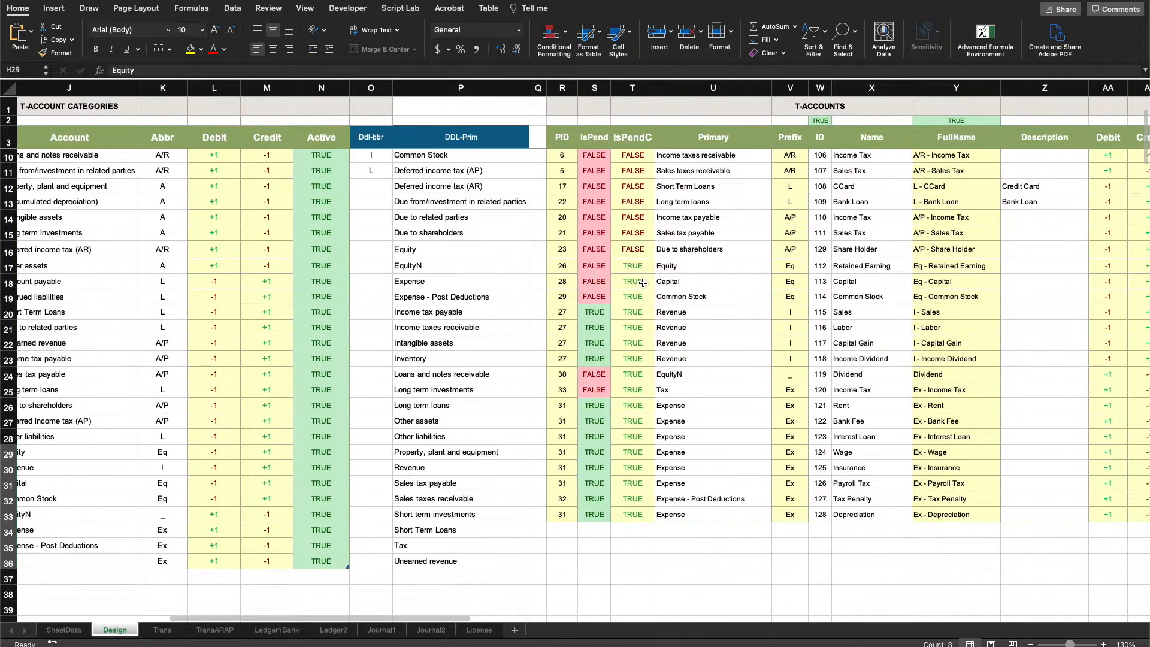
drag(636, 273, 631, 519)
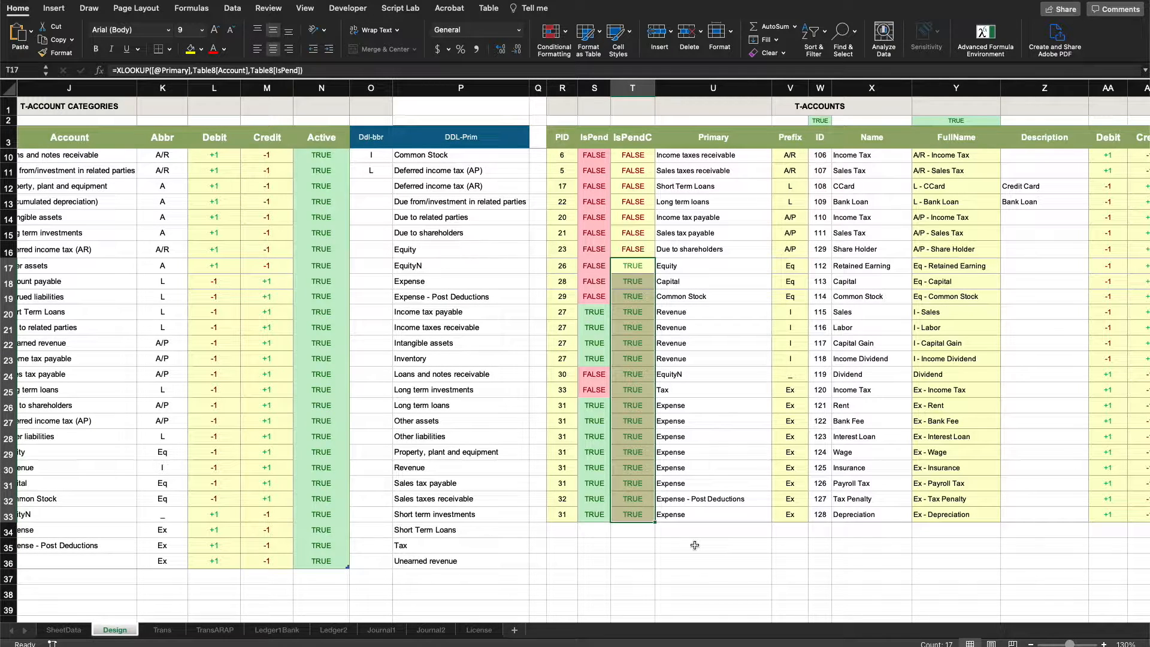
click(602, 265)
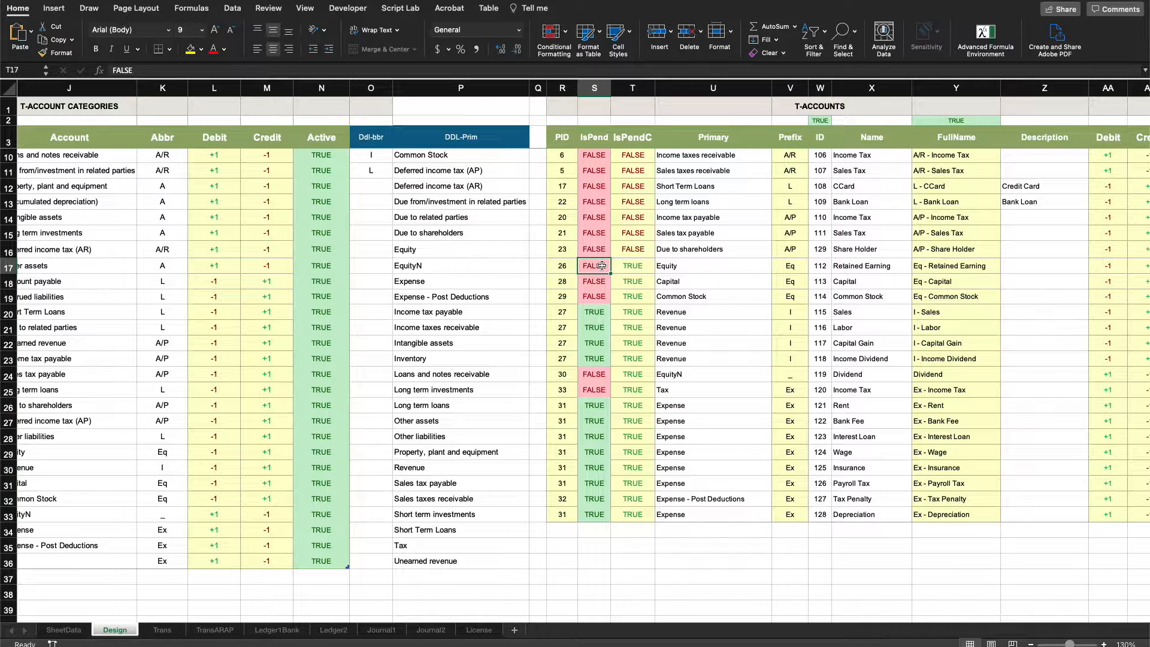
drag(601, 266, 601, 513)
click(722, 309)
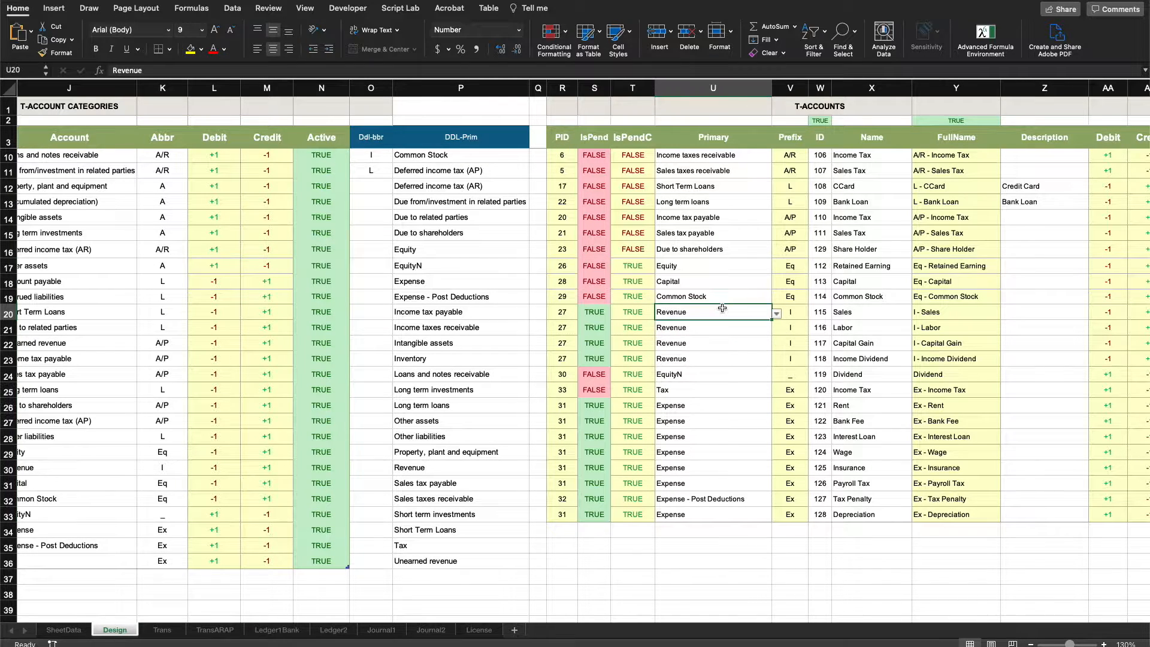
click(595, 313)
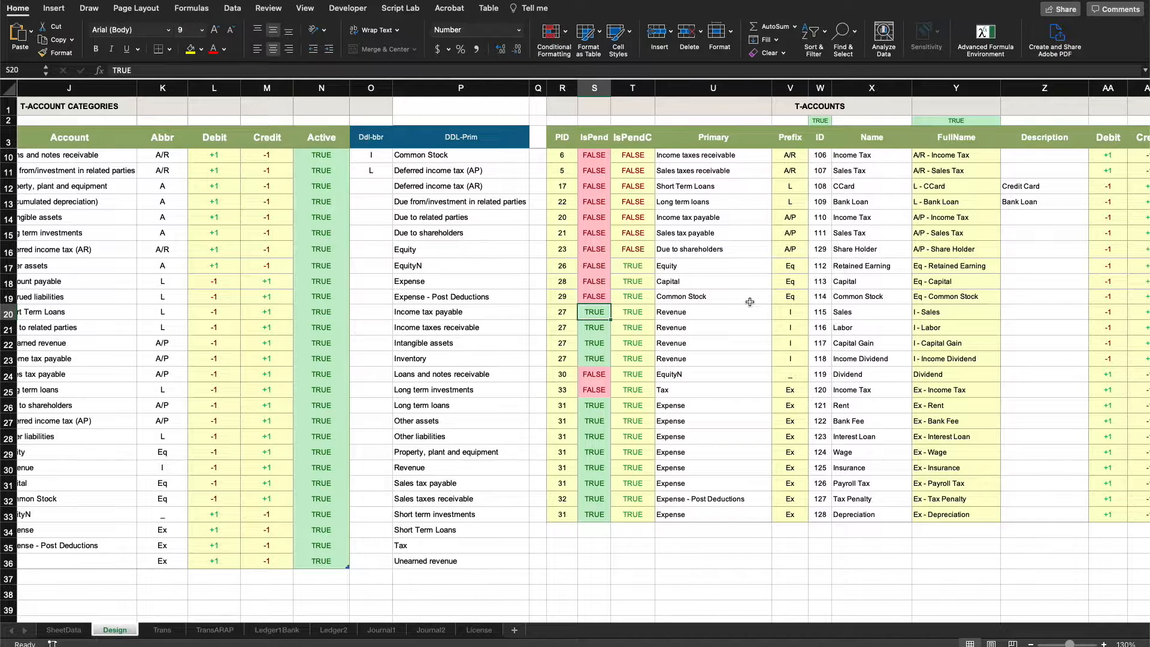
click(852, 312)
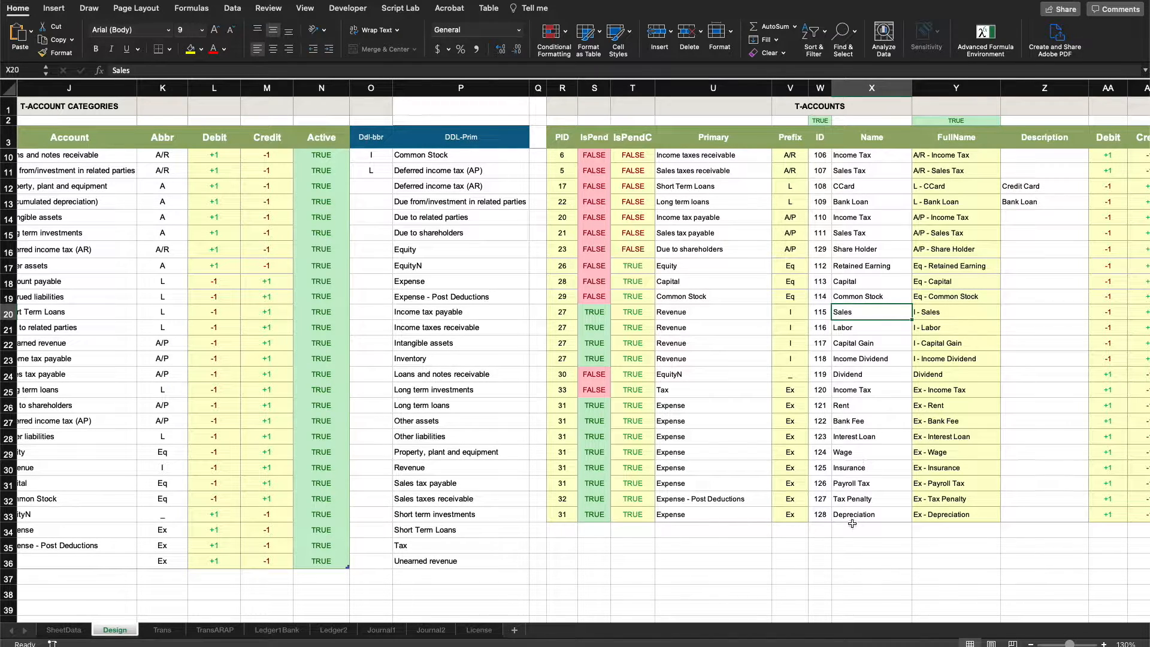
click(591, 311)
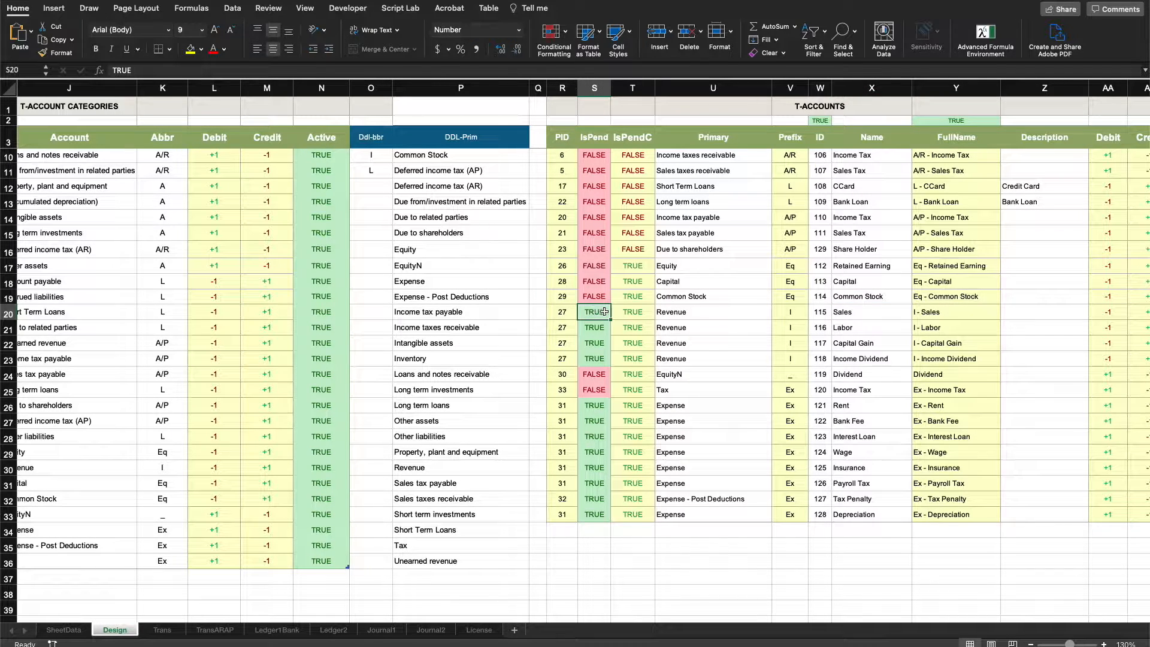
drag(627, 313, 605, 312)
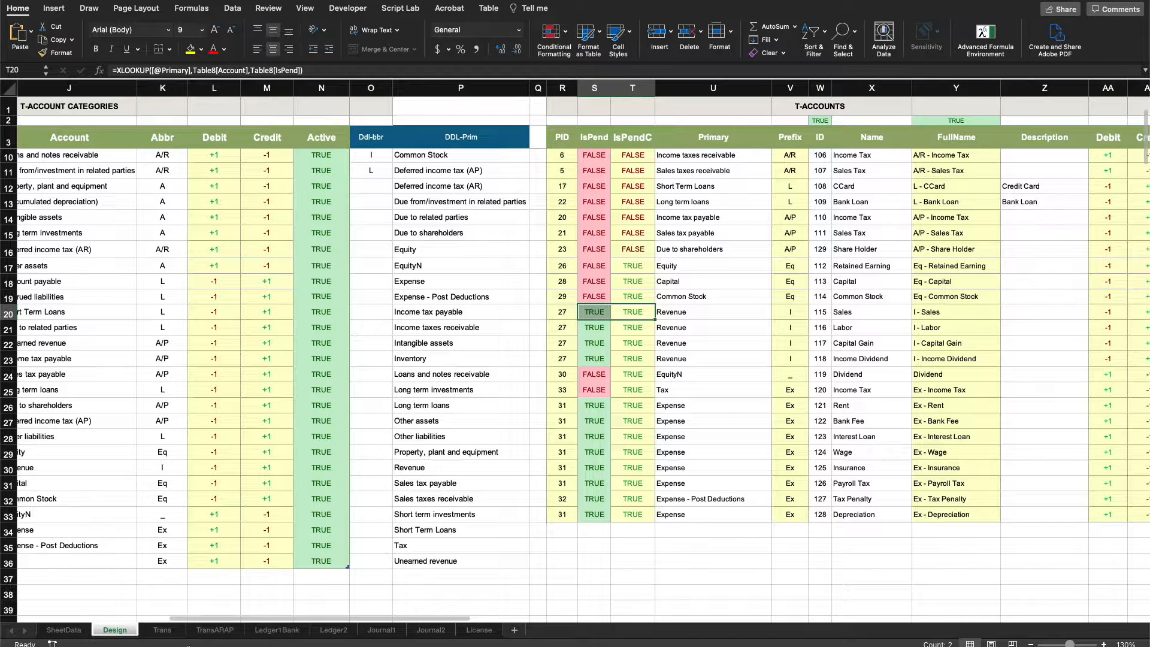
Return to the TransARAP sheet and look over the auto A/R and A/P debit and credit area.
click(210, 630)
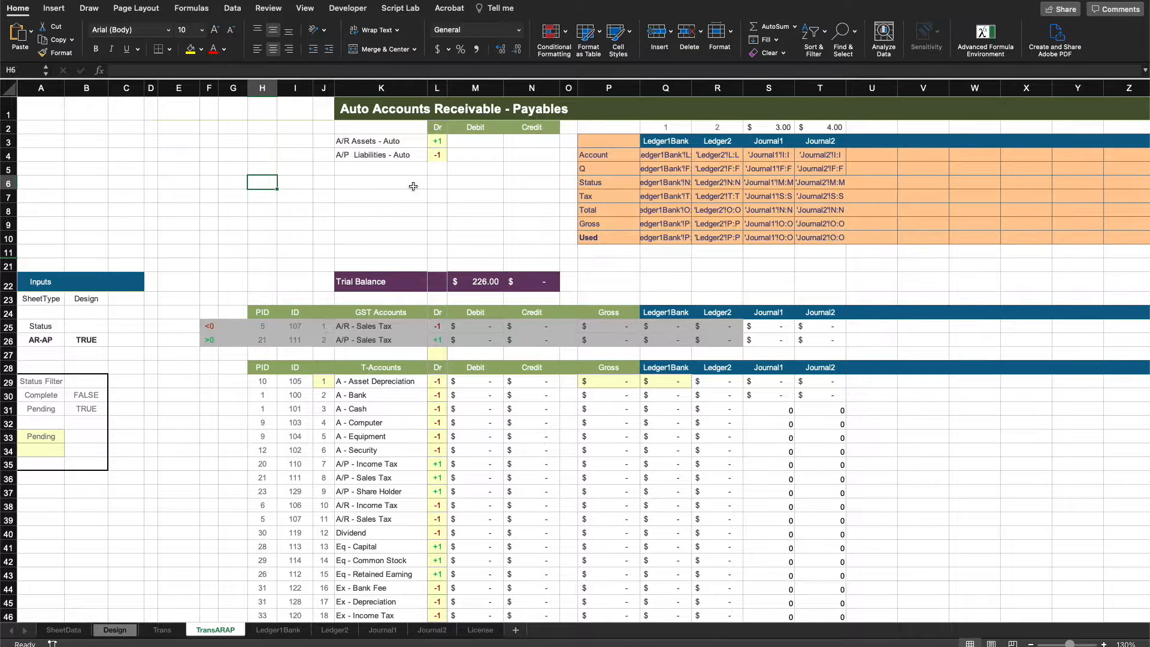
click(472, 172)
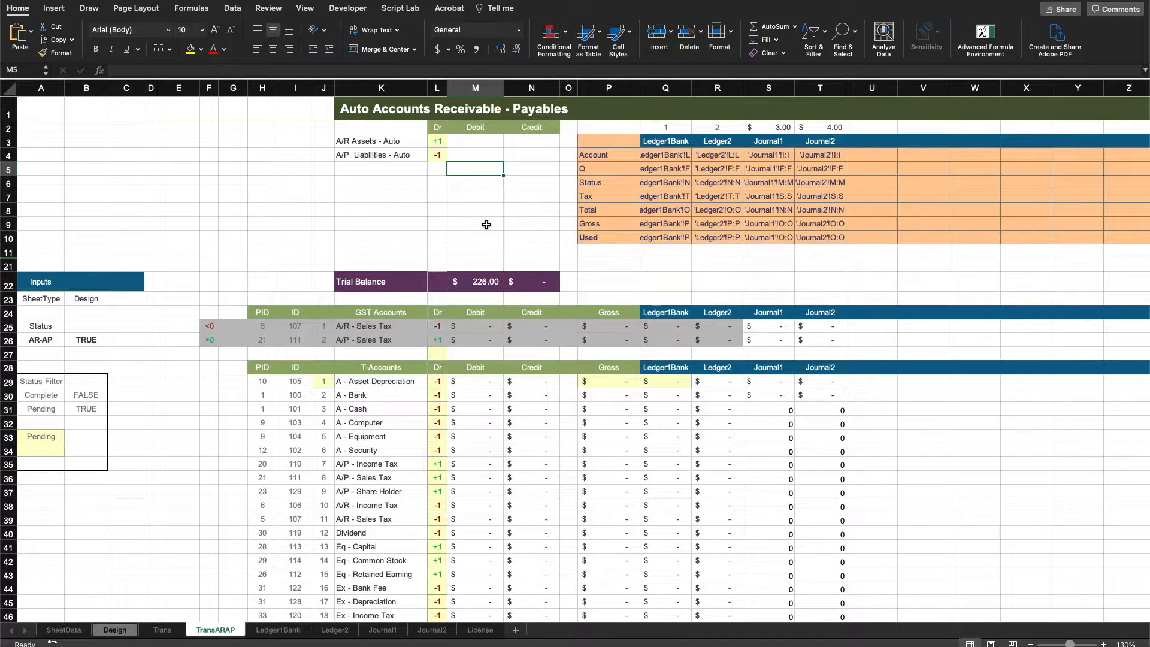
click(530, 194)
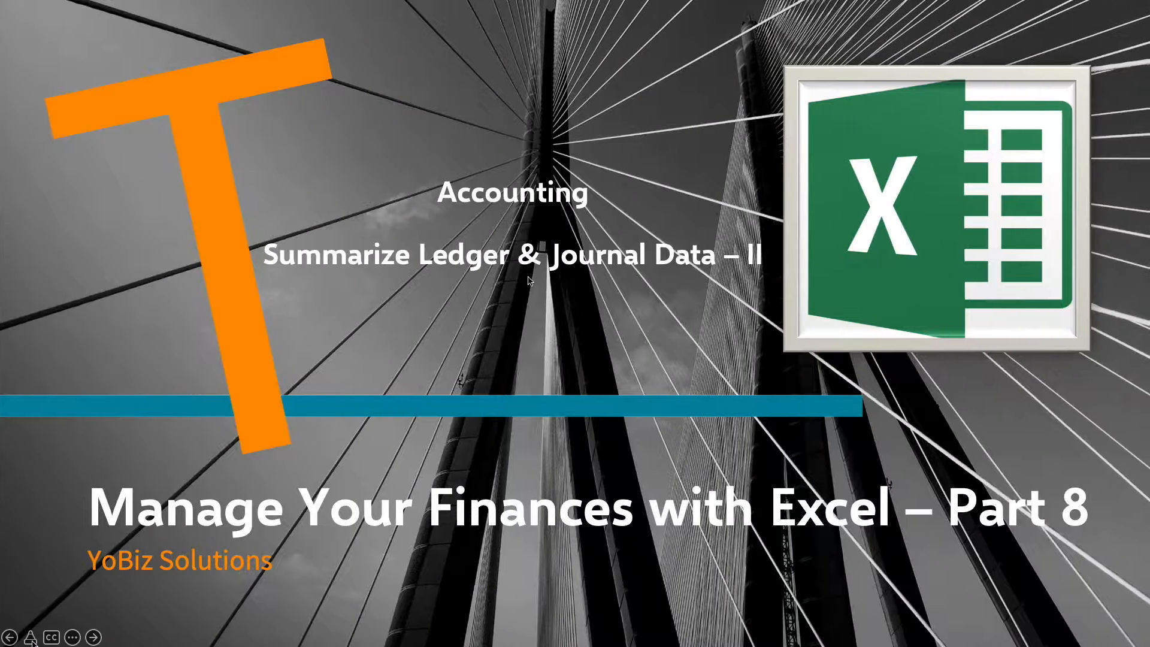
On the Trans sheet, review the ledger and journal summary spill range for the T-accounts.
click(528, 415)
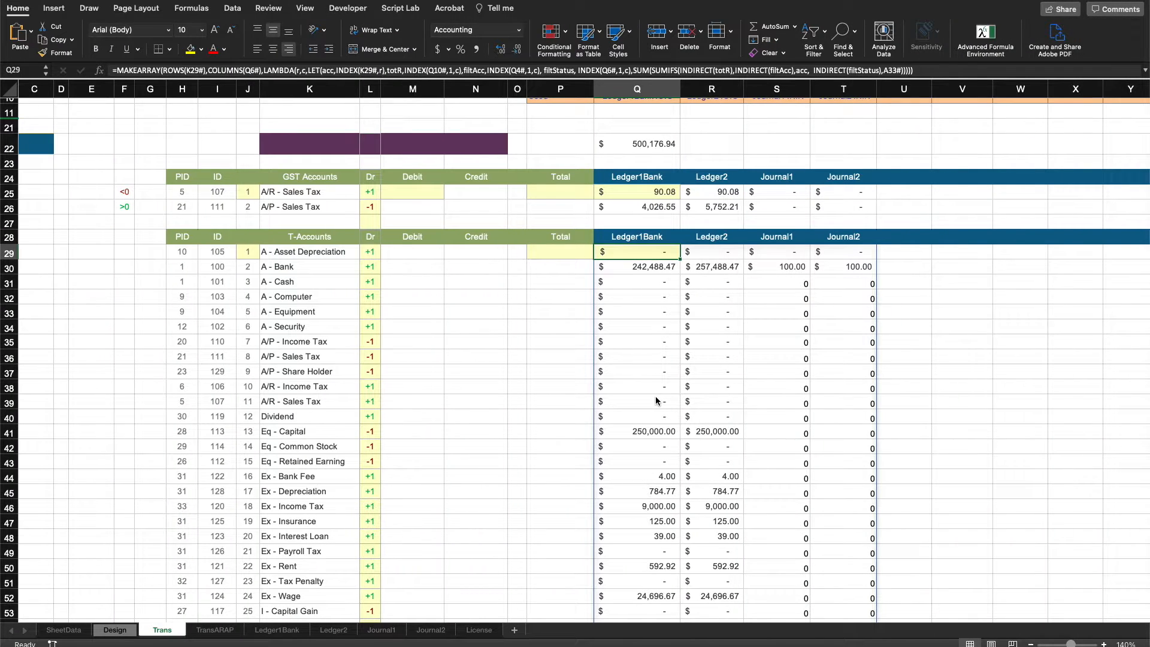
click(986, 328)
click(561, 327)
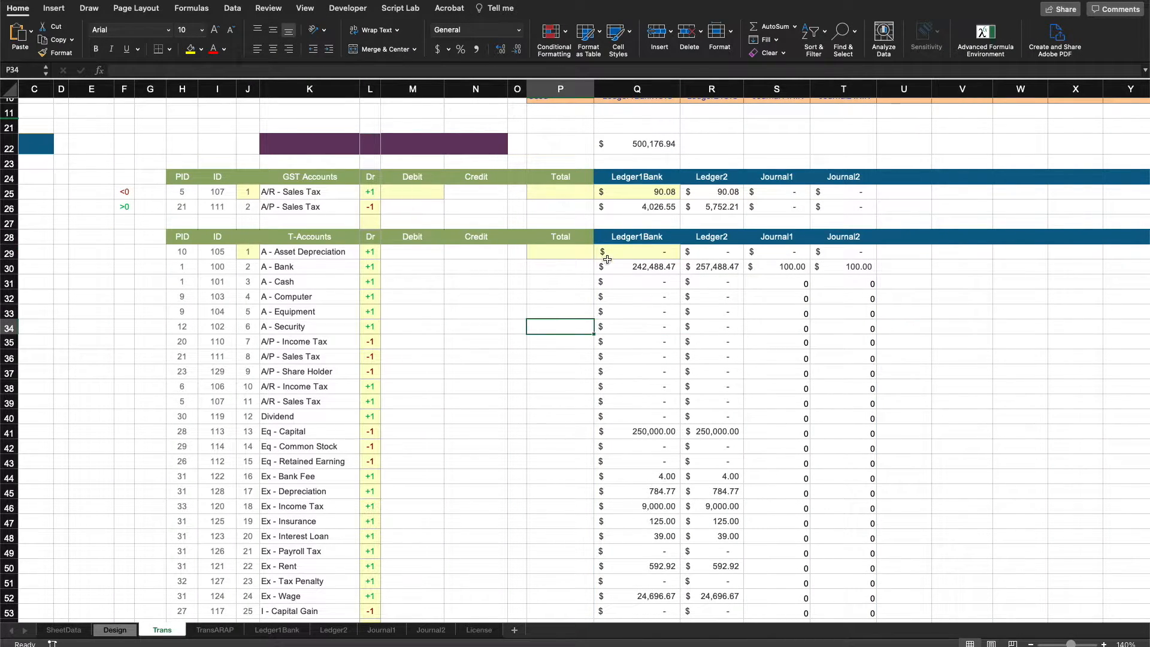
drag(627, 254, 814, 533)
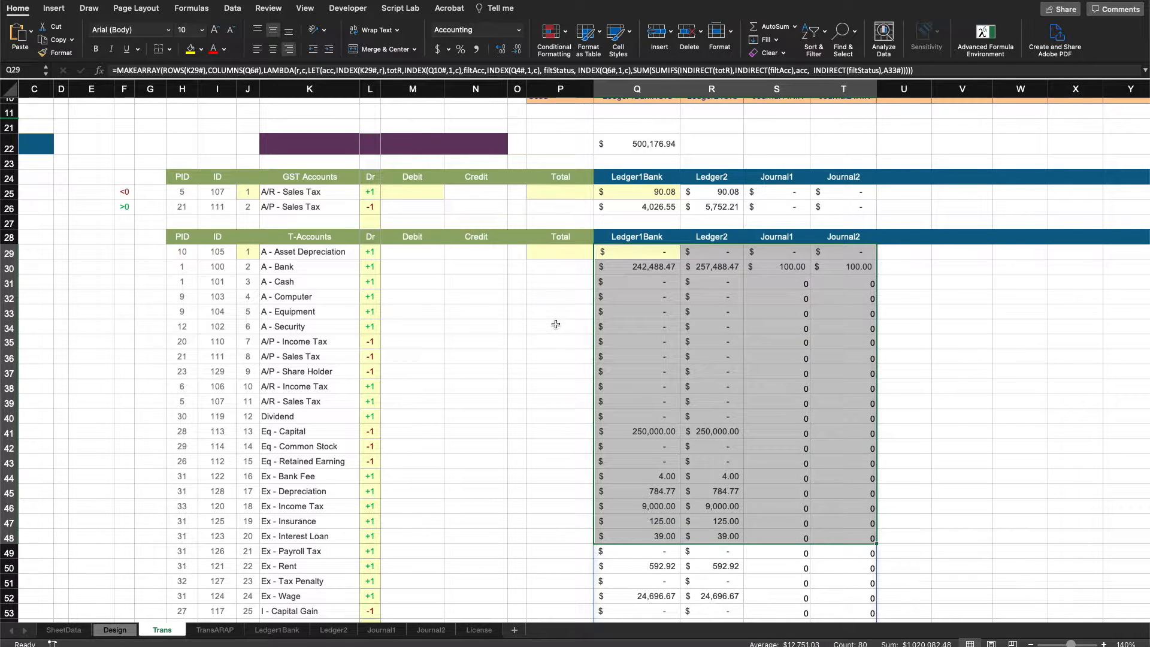
Select the first row of the T-account spill range and the Total column cells beside it to examine the layout.
click(556, 324)
drag(619, 250, 838, 252)
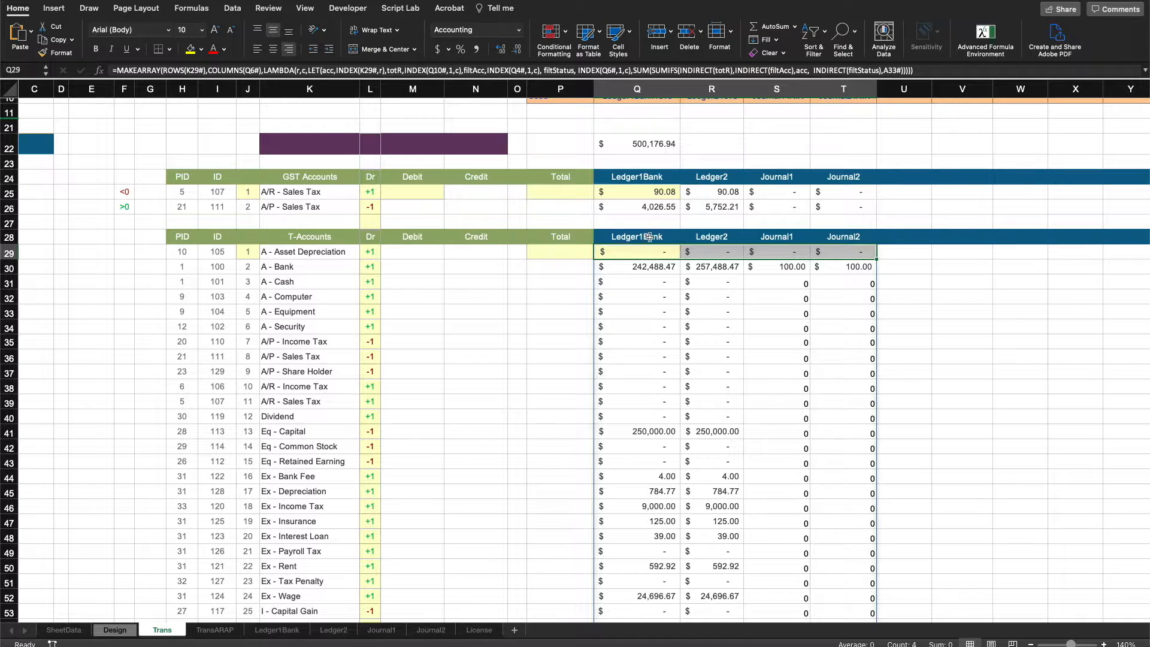
click(325, 252)
drag(567, 252, 569, 522)
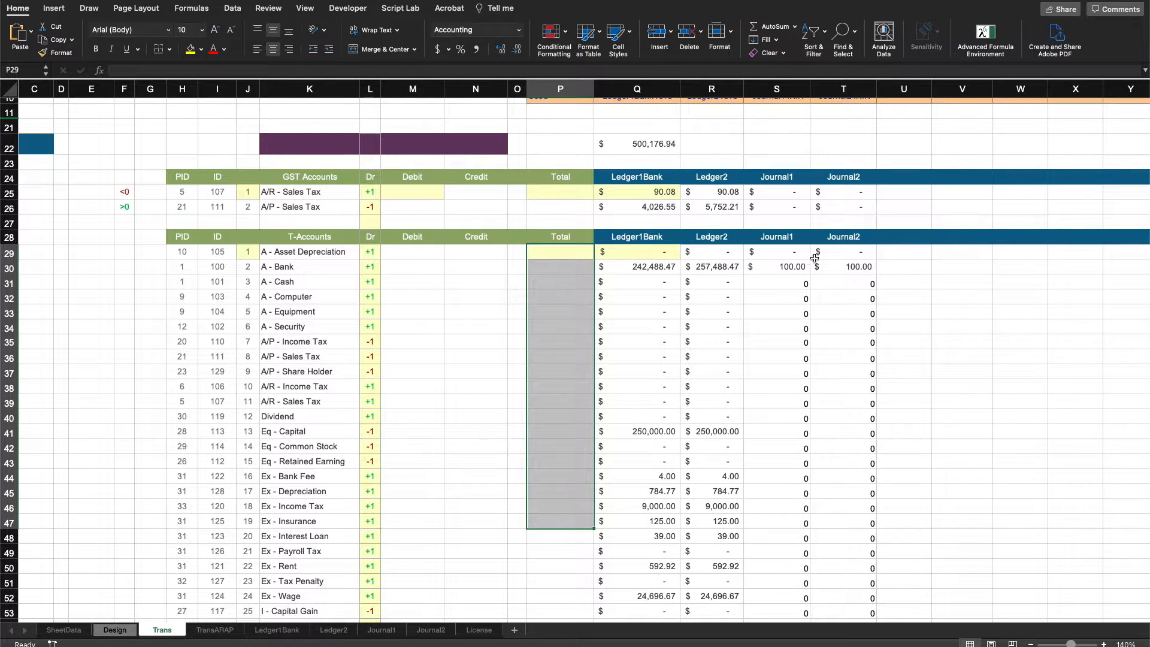
scroll(834, 253, up, 1)
scroll(833, 252, up, 1)
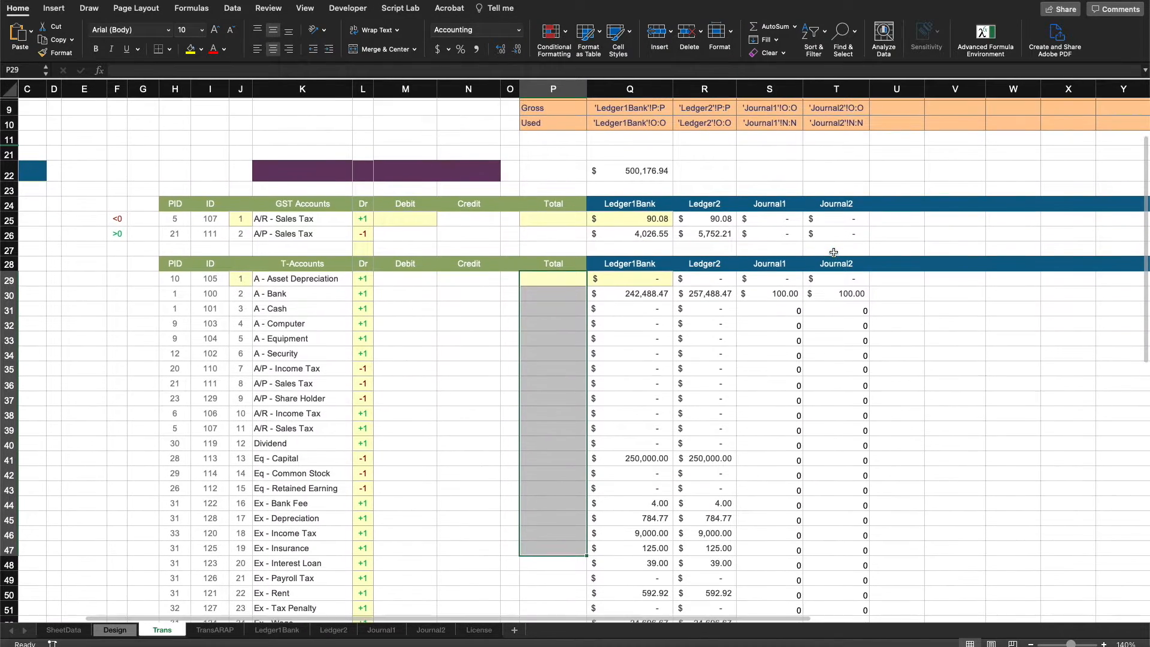
click(634, 297)
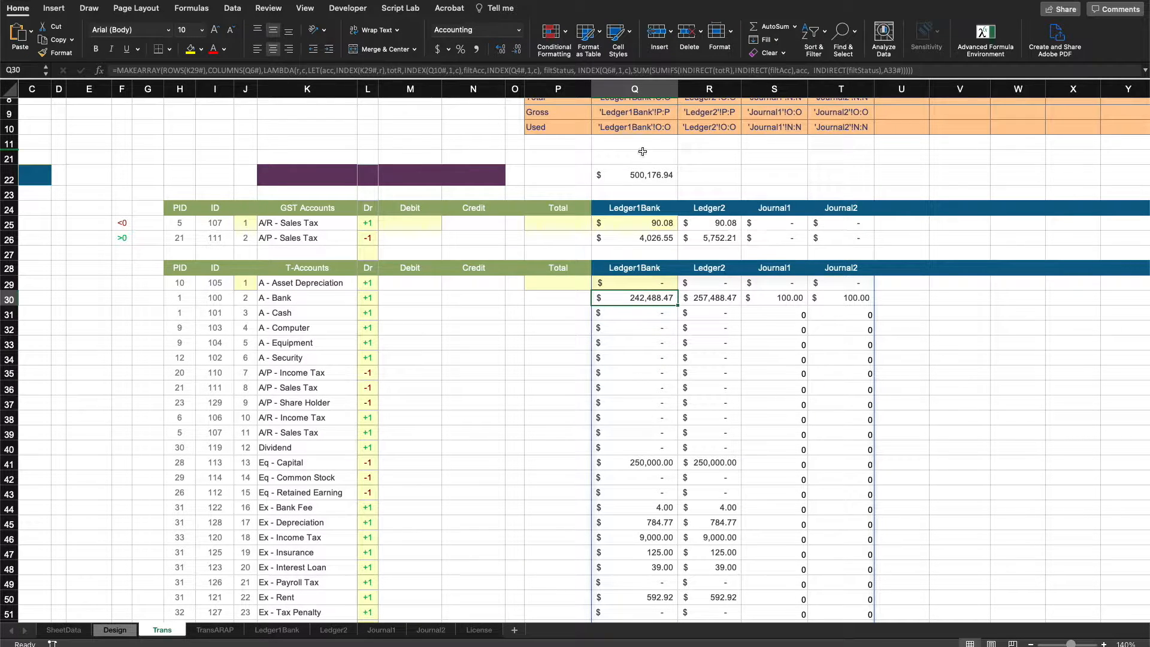
Replace the Q22 formula with =INDEX(Q29#, 2, Q2#) to return the second row of the T-account spill.
click(635, 174)
key(Delete)
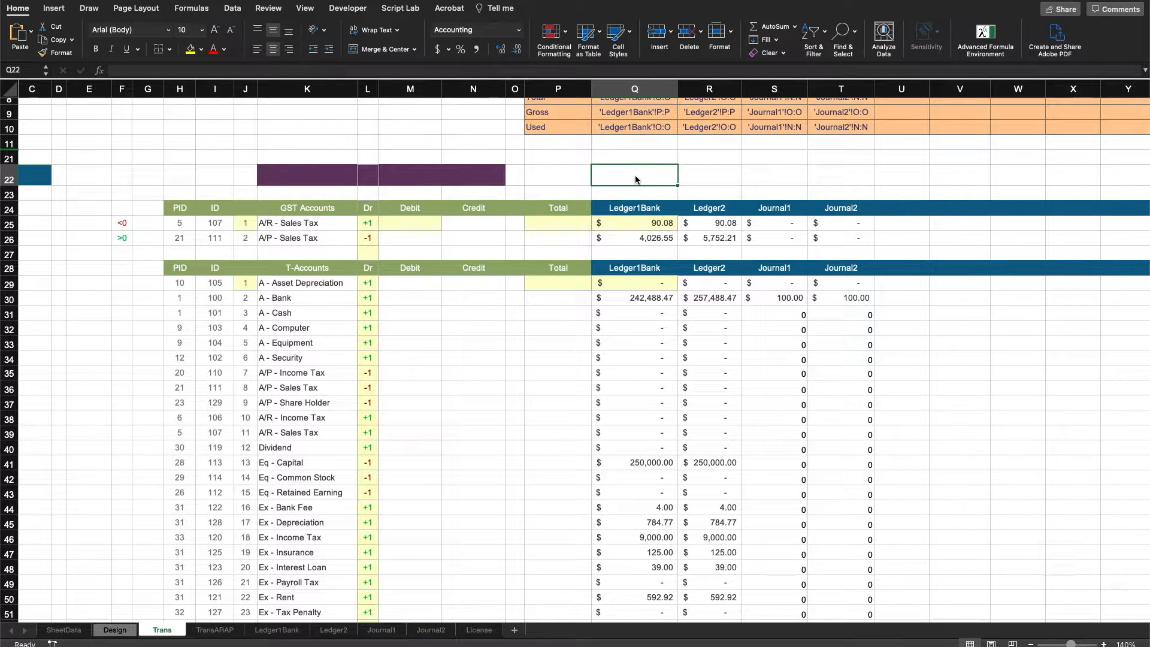
text(=ind)
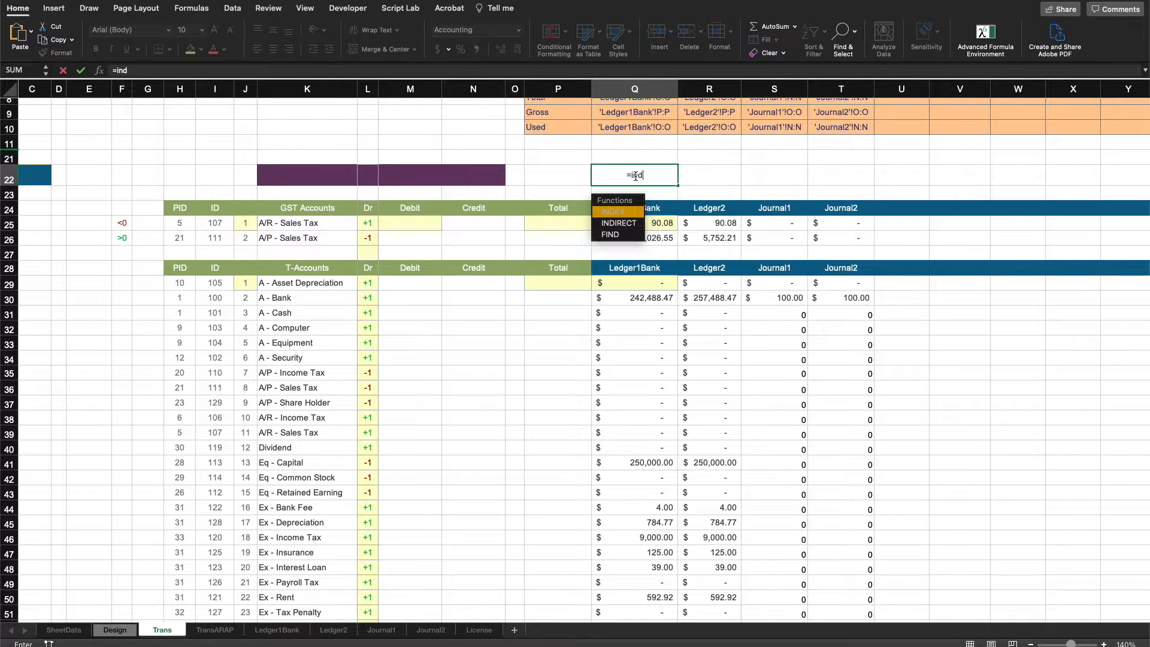
key(Tab)
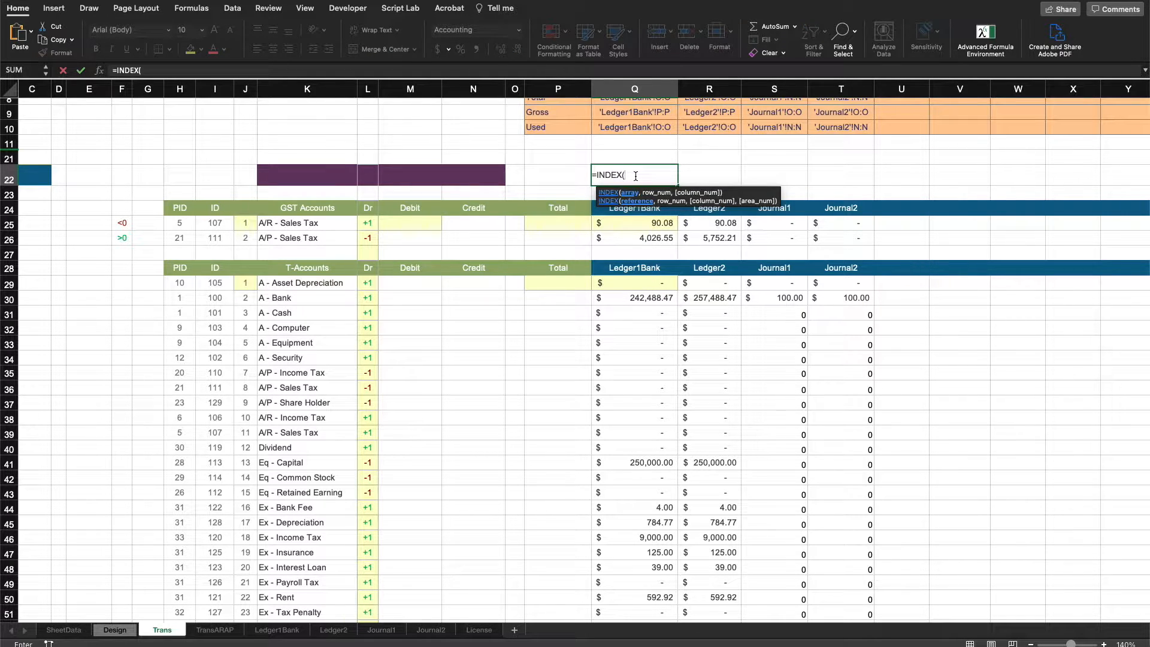
click(640, 281)
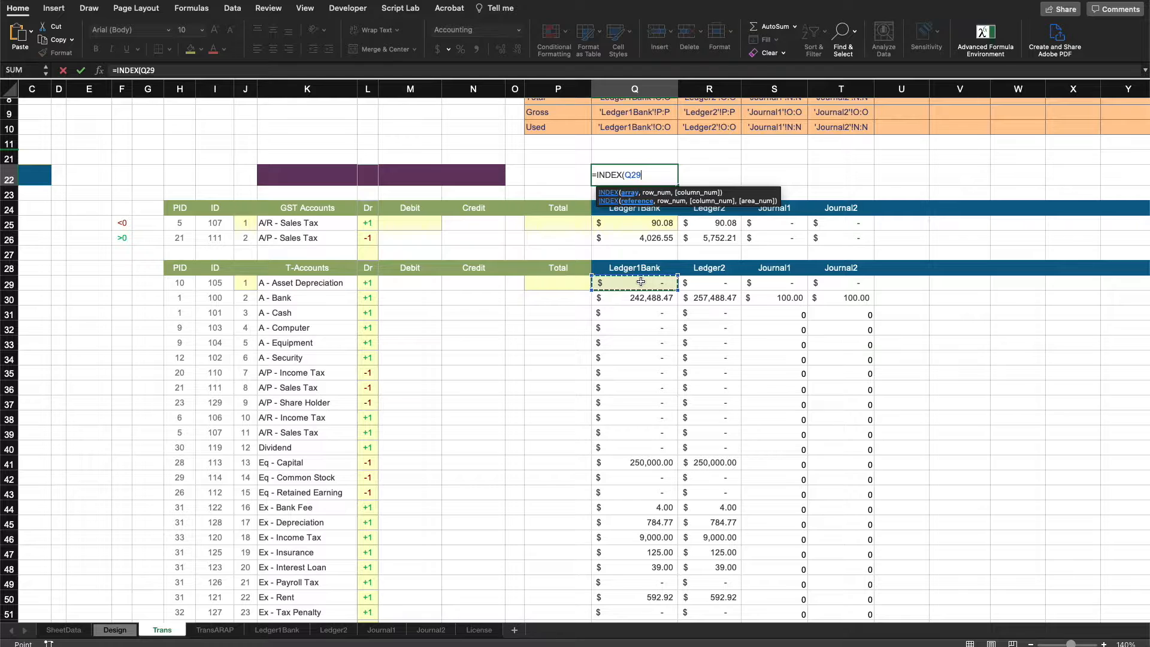
text(#)
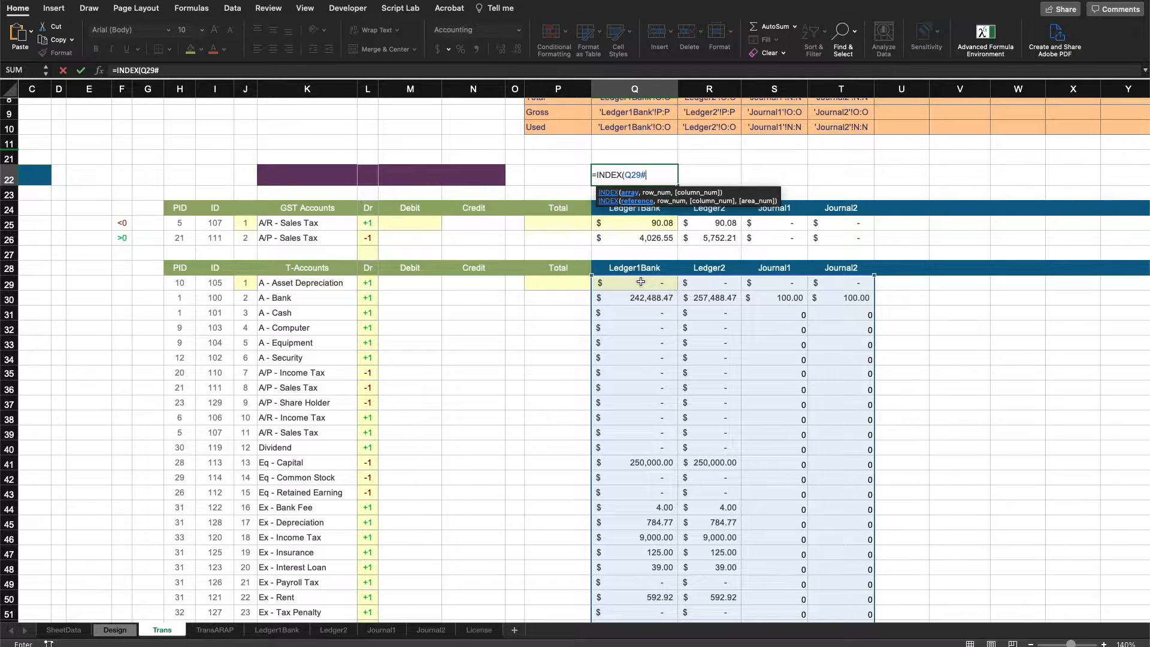
text(, 2,)
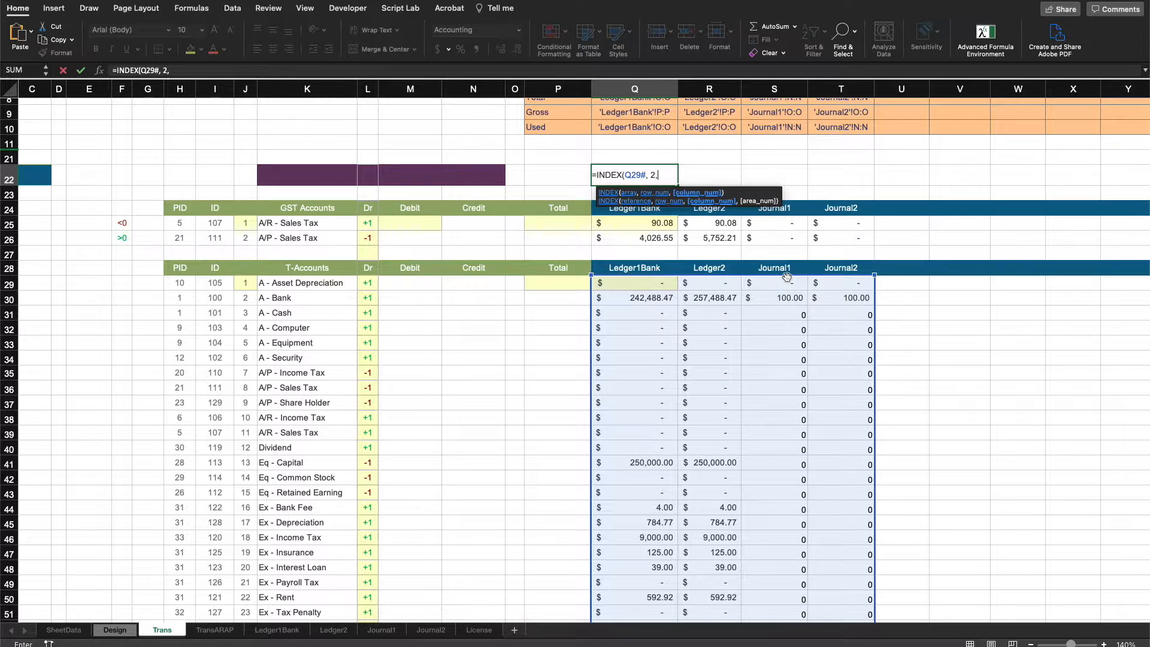
scroll(838, 291, up, 5)
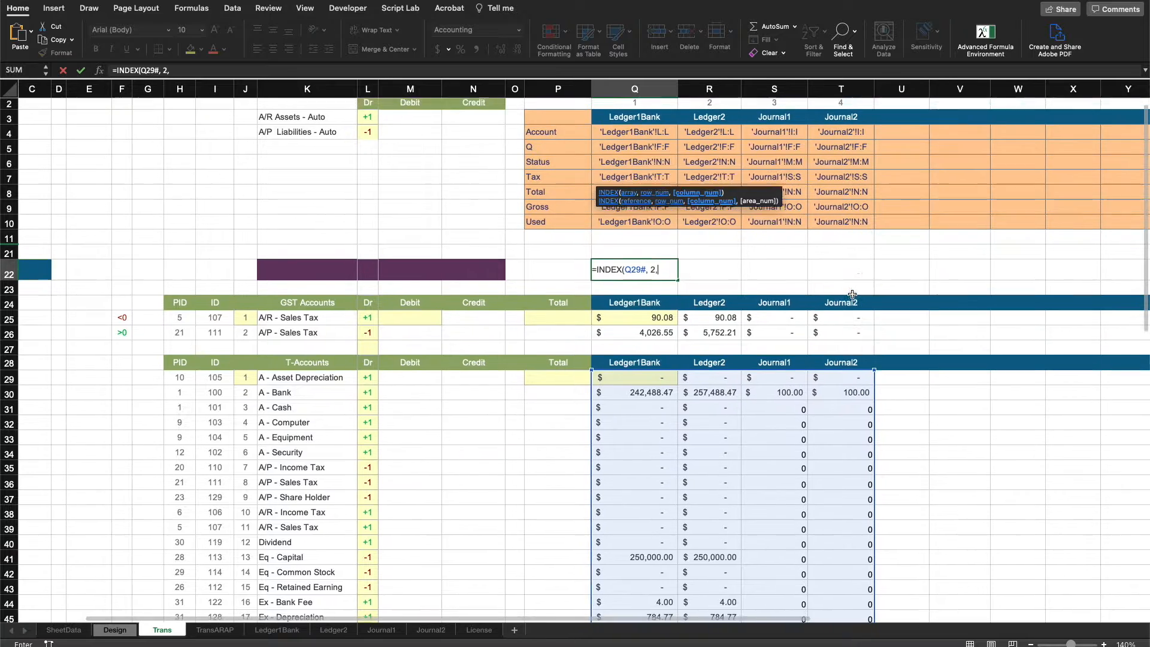
scroll(853, 294, up, 2)
click(632, 128)
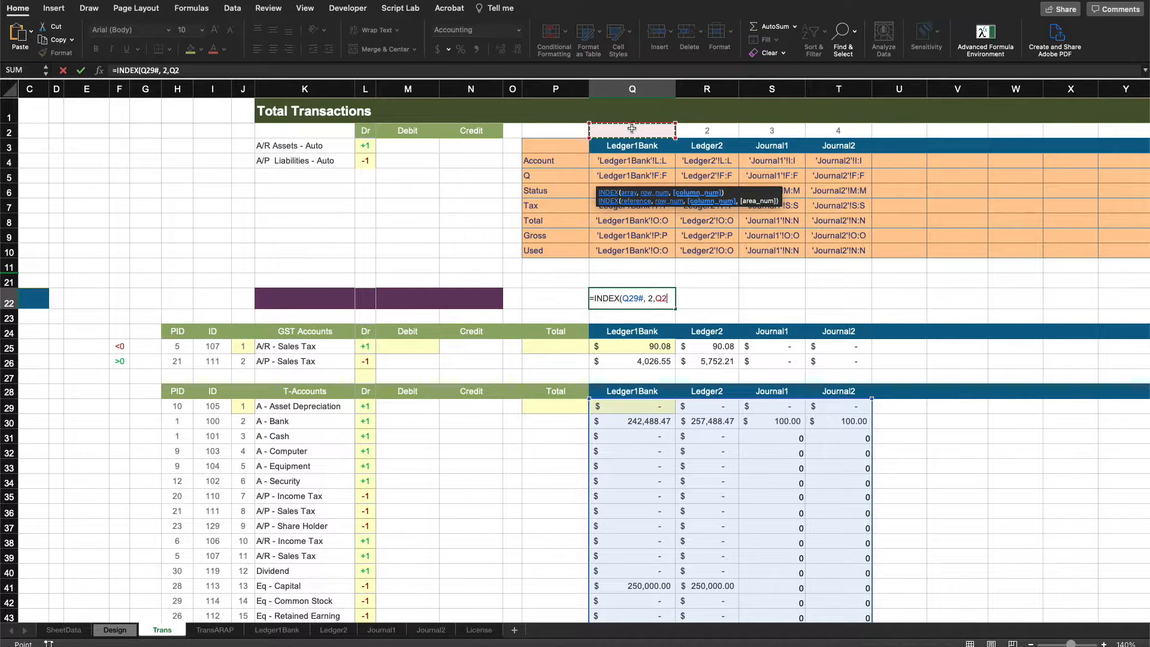
text(#)
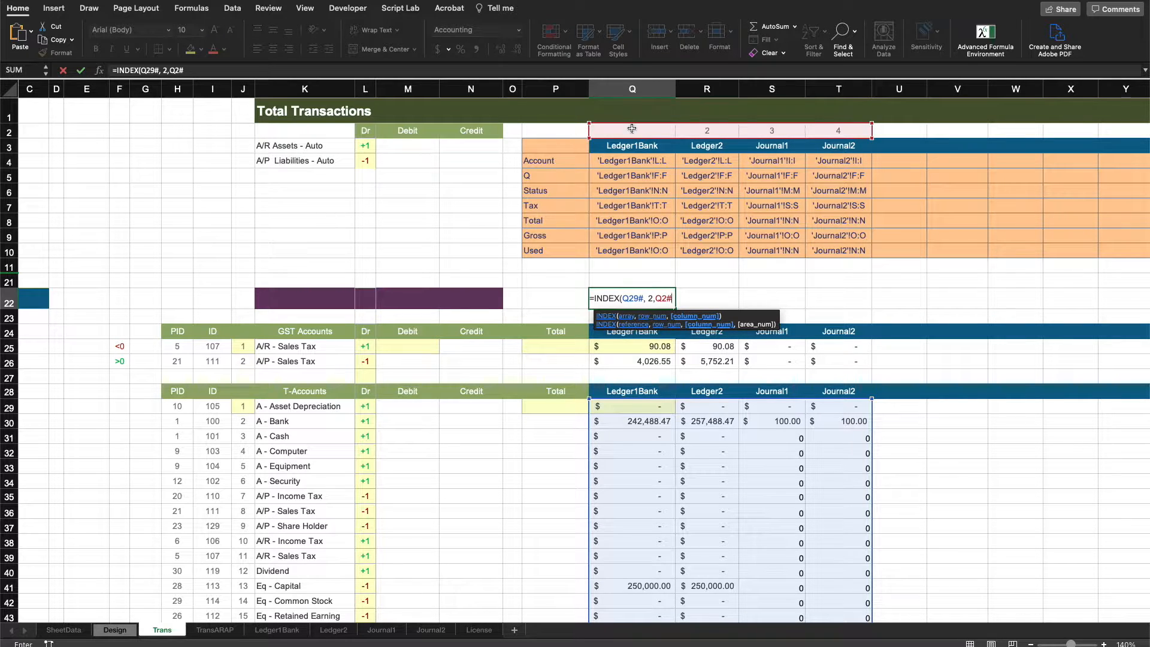
text())
key(Return)
Wrap the Q22 formula in SUM so it totals that second spill row.
scroll(745, 332, down, 1)
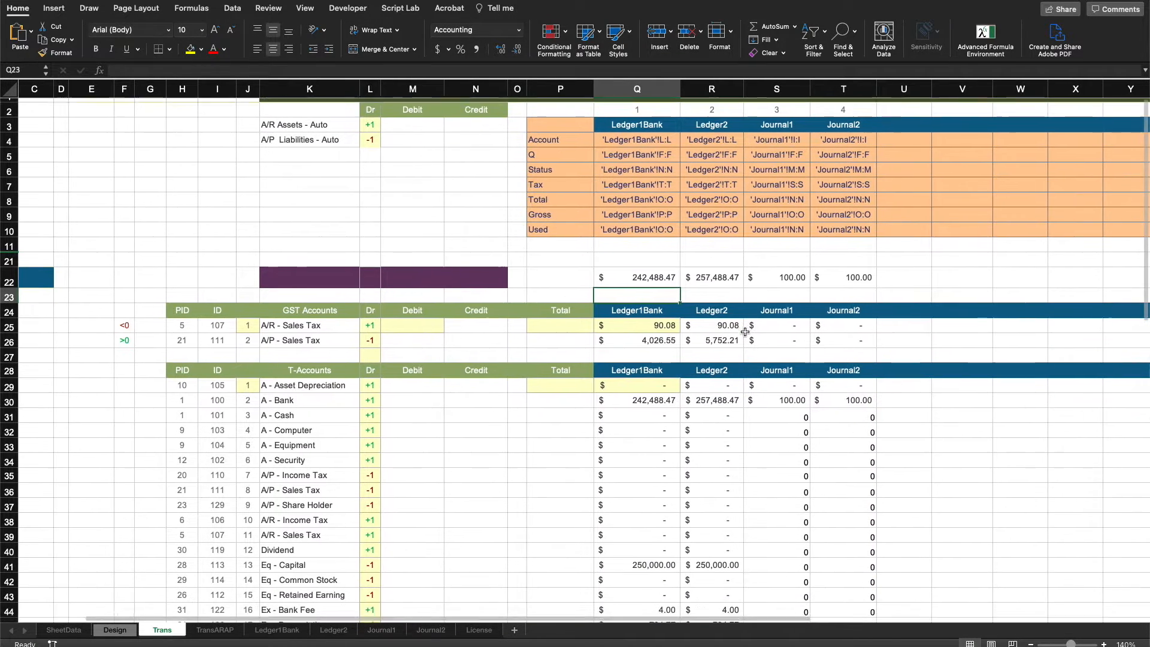
scroll(744, 332, down, 2)
drag(662, 368, 837, 374)
click(627, 246)
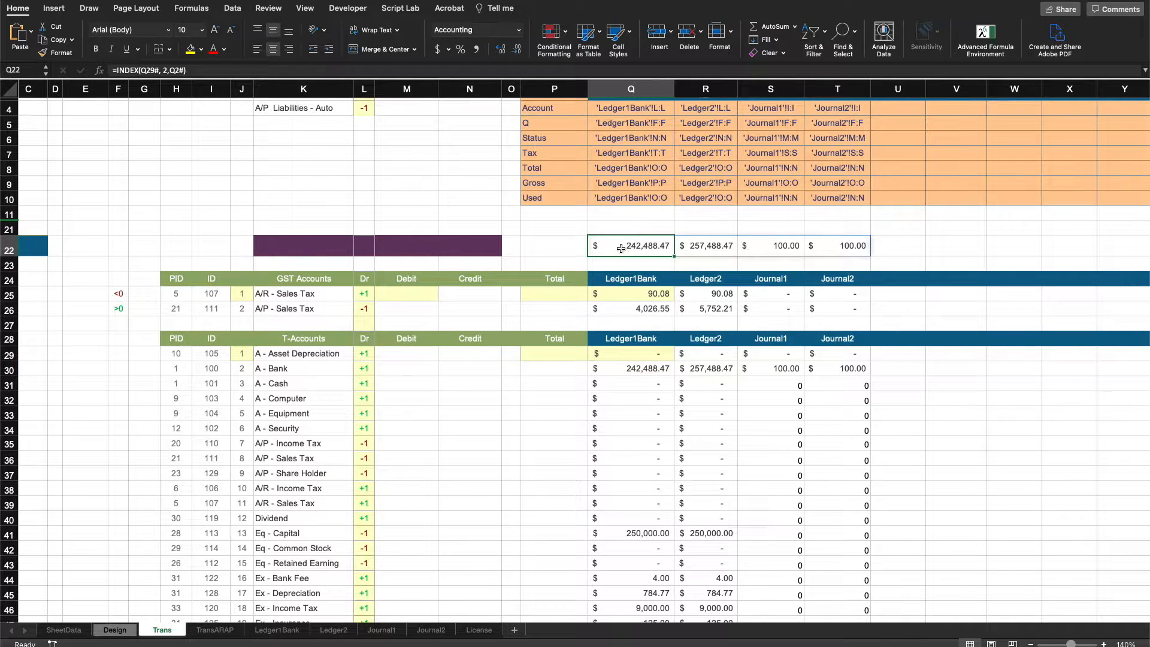
click(118, 69)
text(SUM()
click(221, 70)
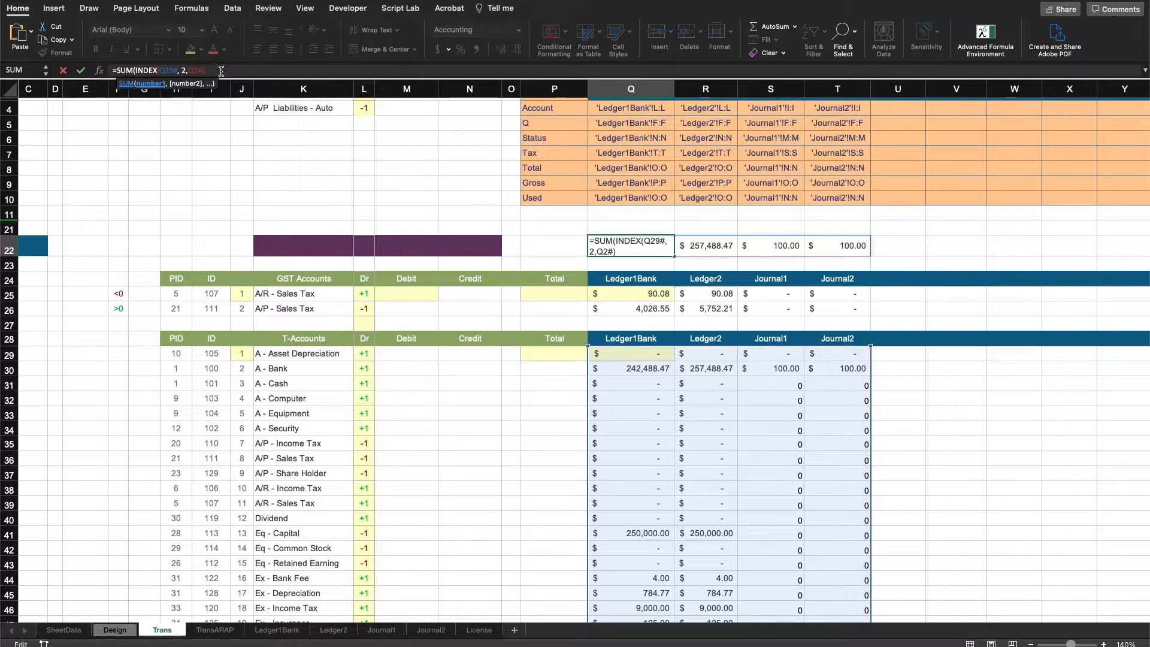
text())
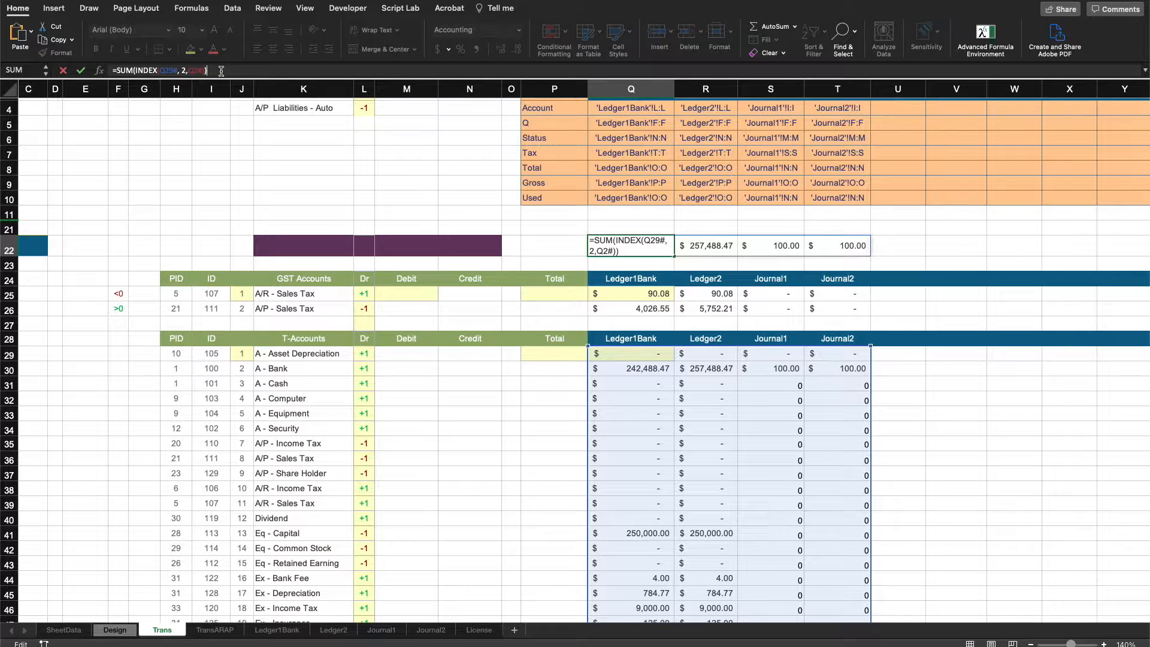
key(Return)
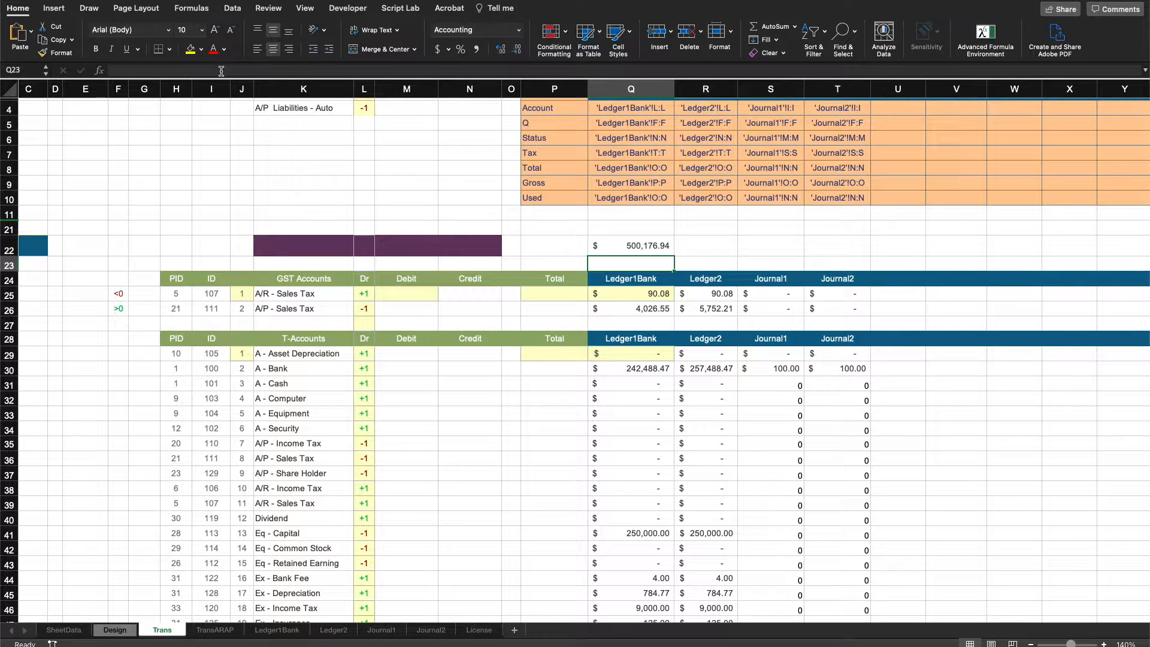
Try entering a function beginning with MAG in the first Total cell, P29.
click(634, 239)
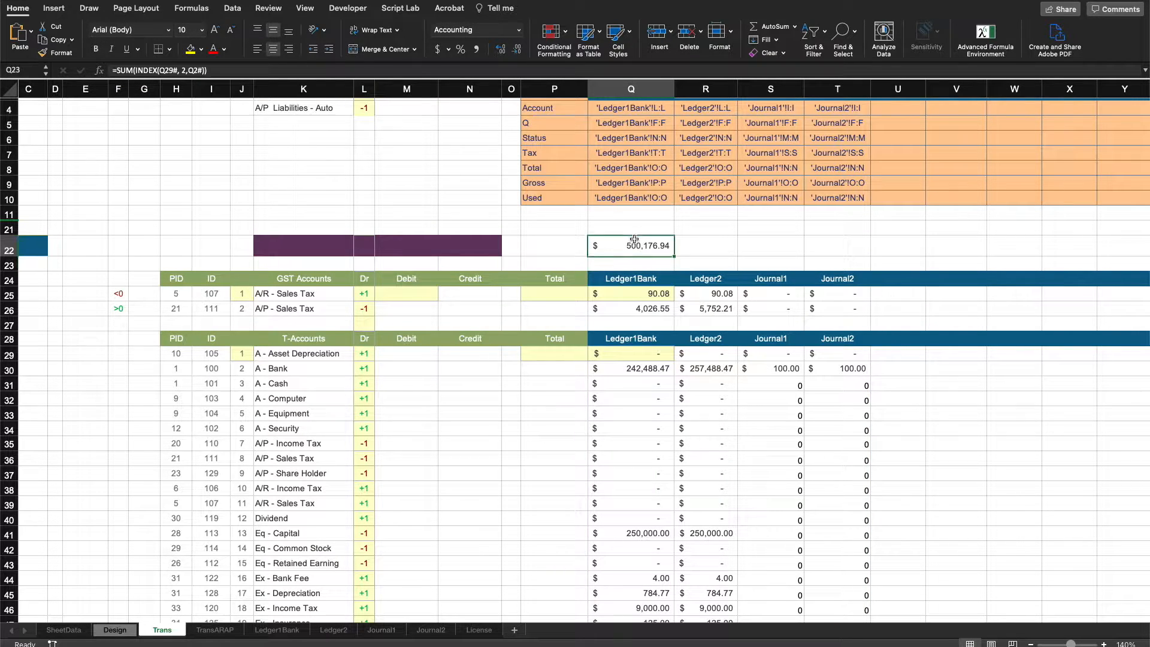
click(549, 357)
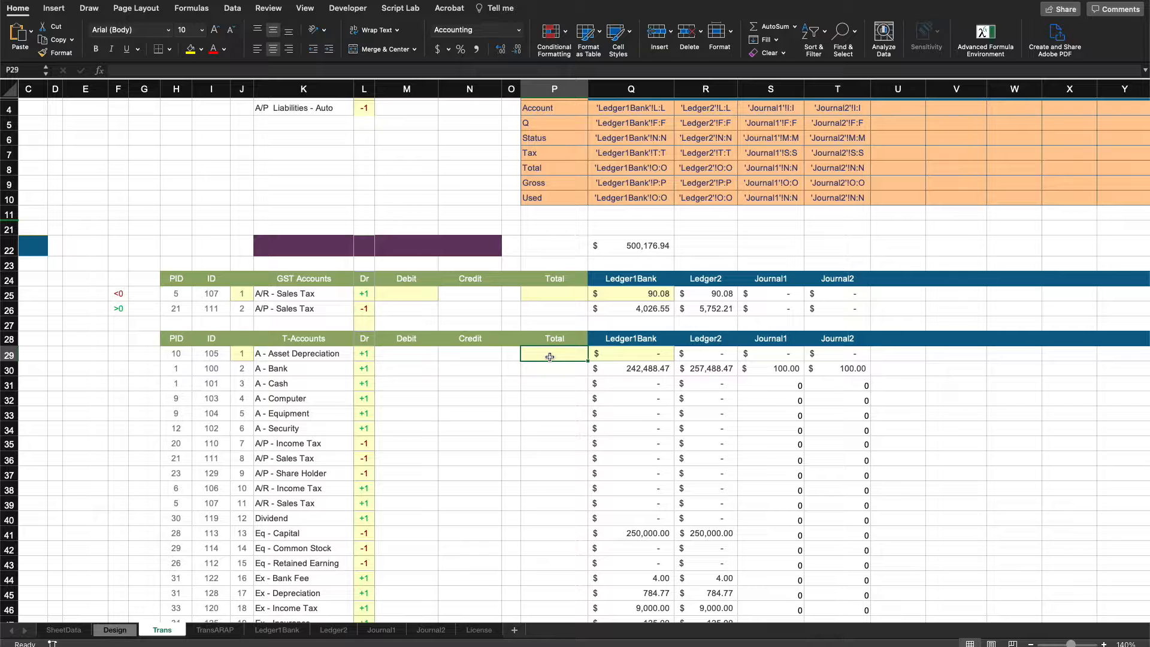
scroll(474, 365, down, 3)
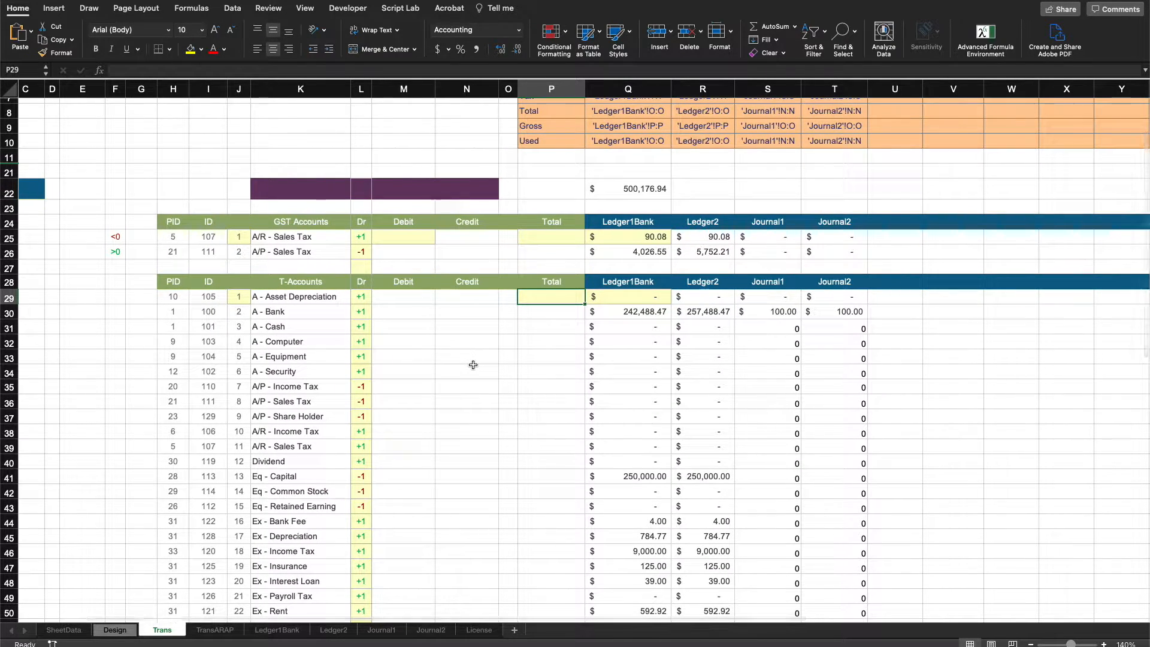
text(=mag)
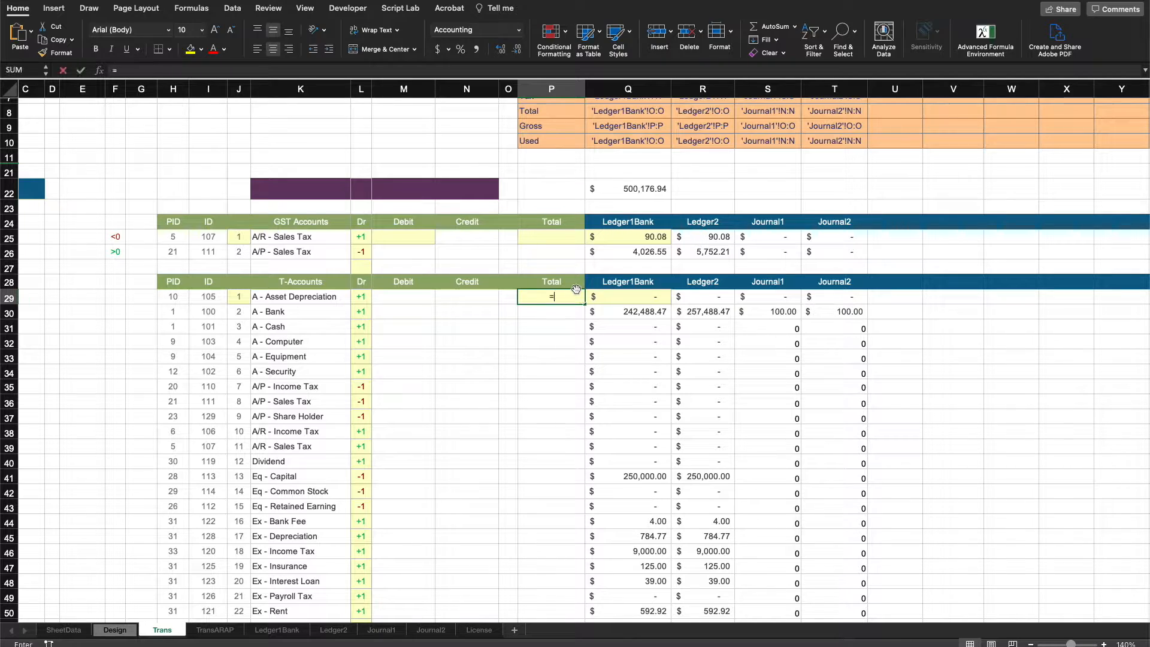
key(Tab)
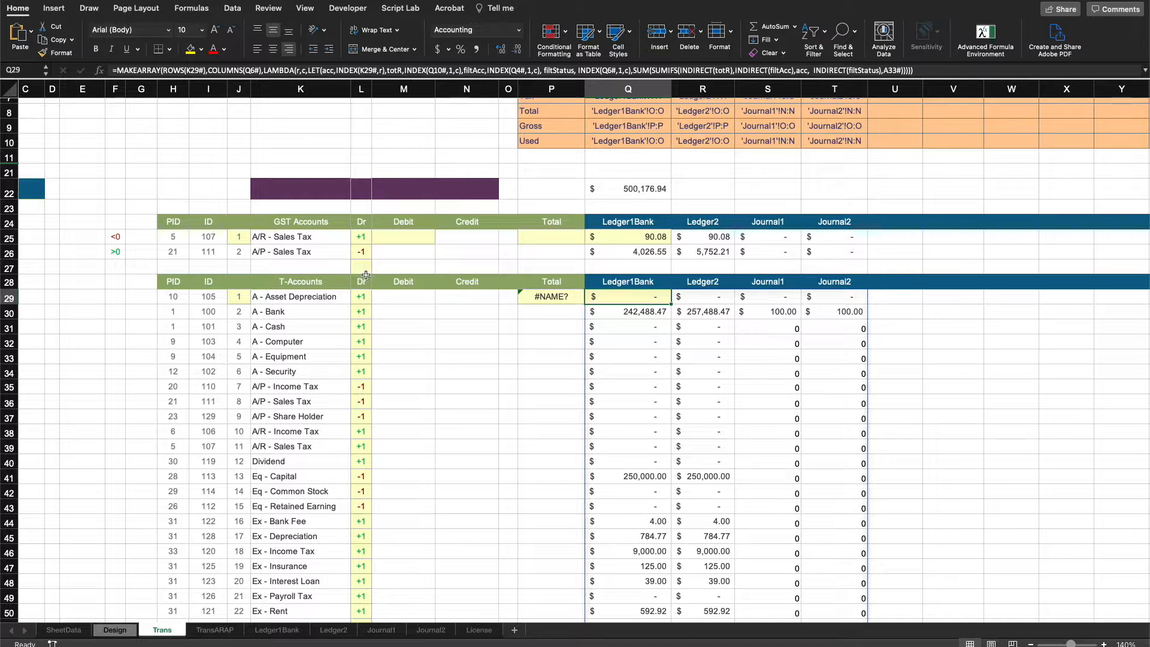
Start a MAP formula in P29 over the J29# spill with a LAMBDA.
click(546, 293)
text(=map()
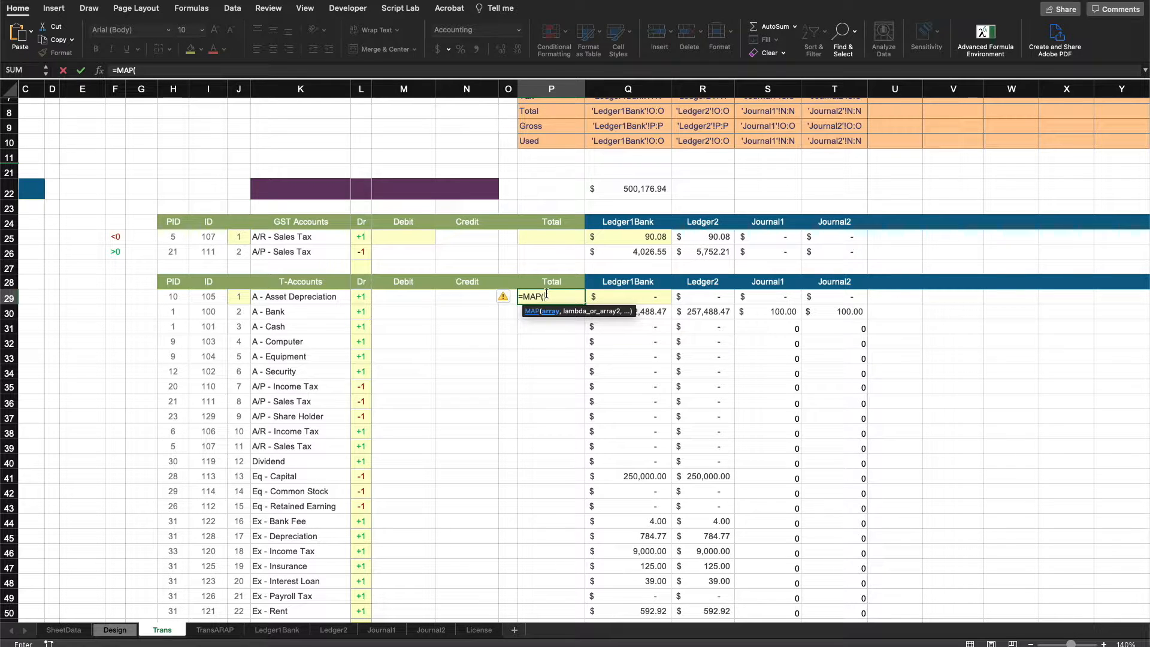
click(244, 299)
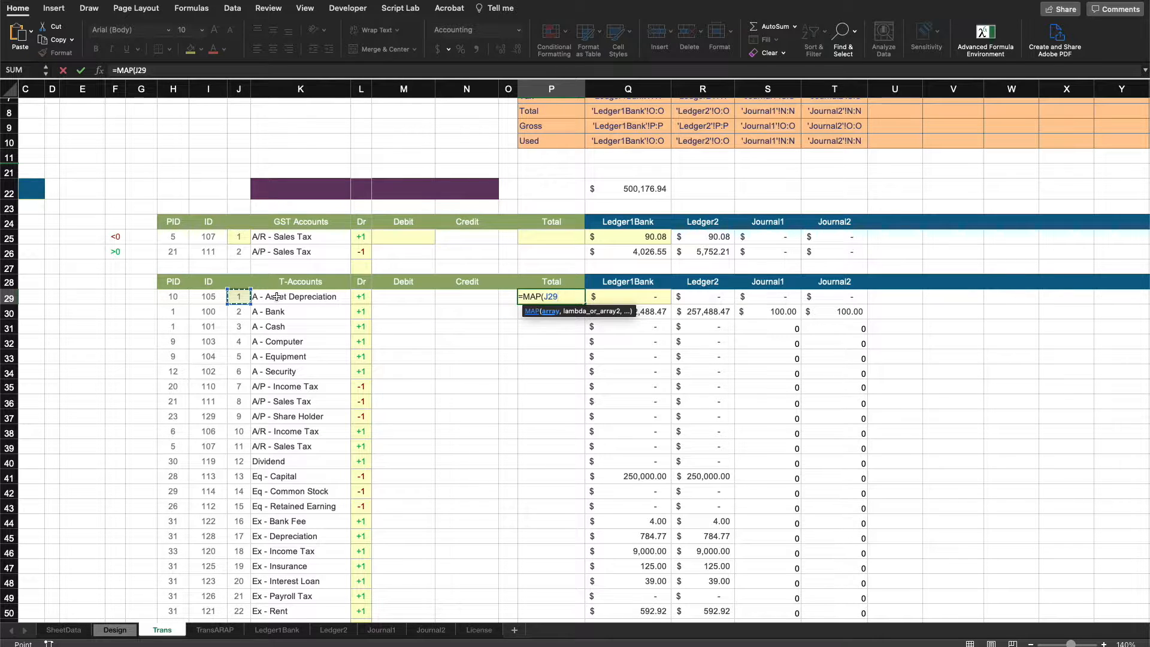
text(#)
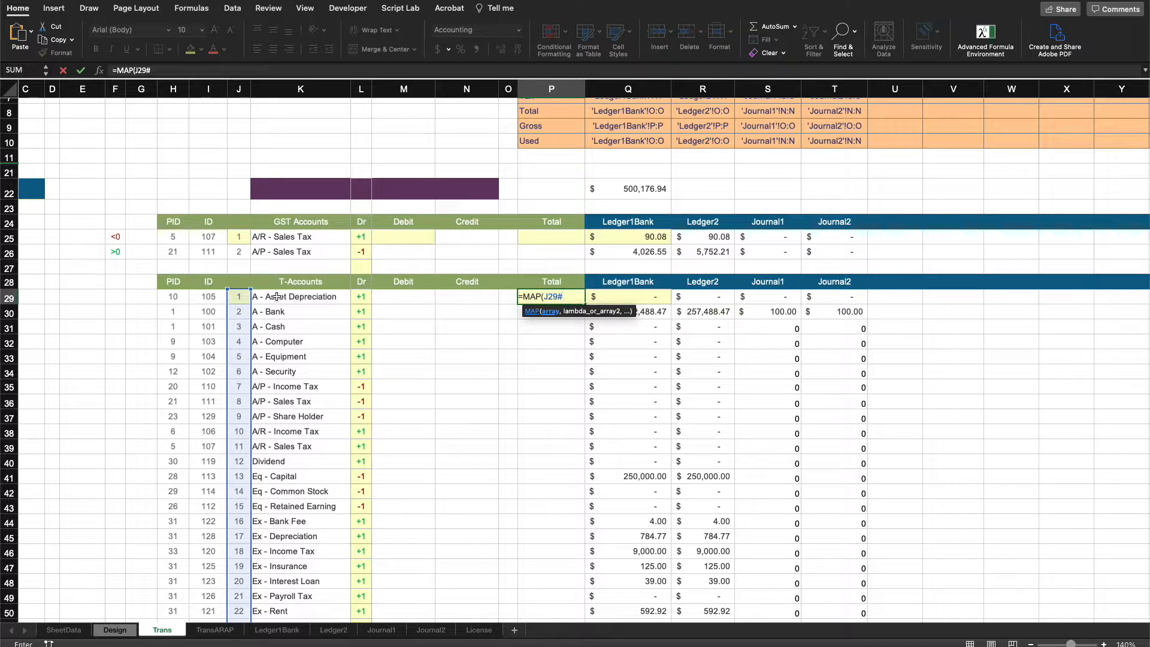
text(, LAMBDA()
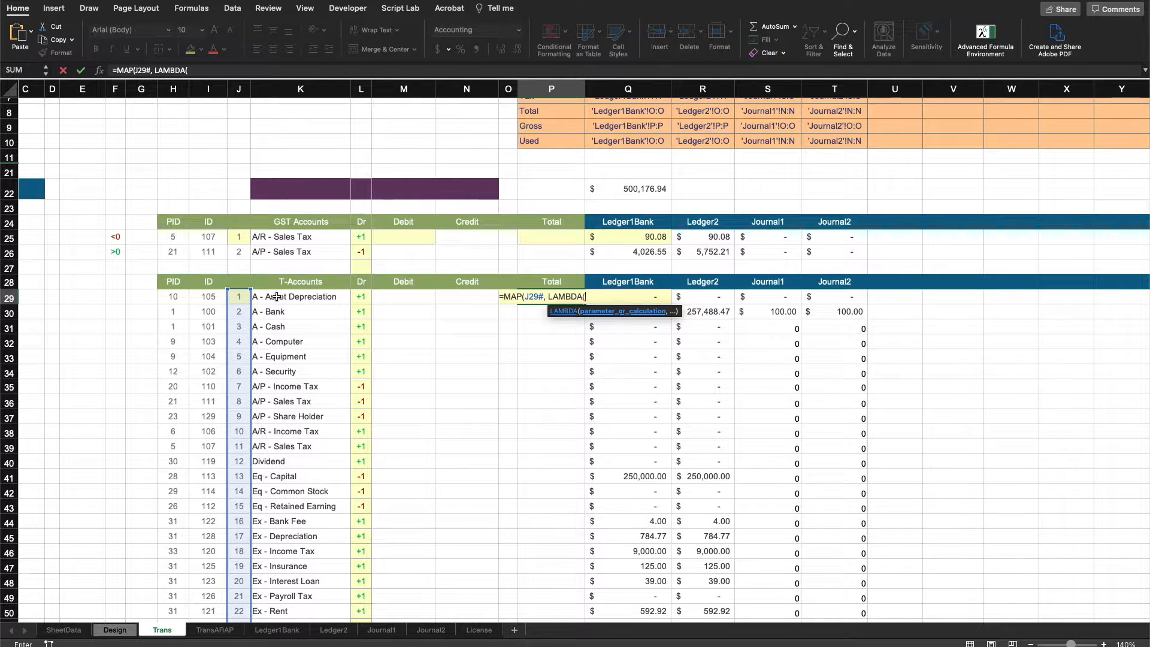
text(iRow, )
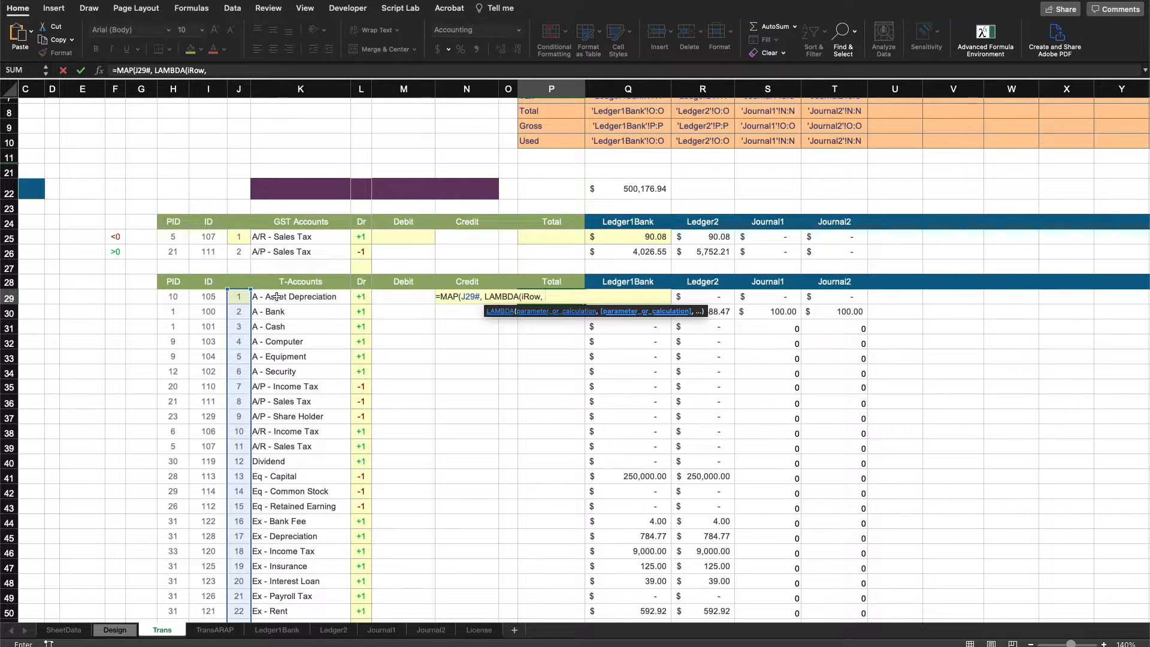
text(SUM()
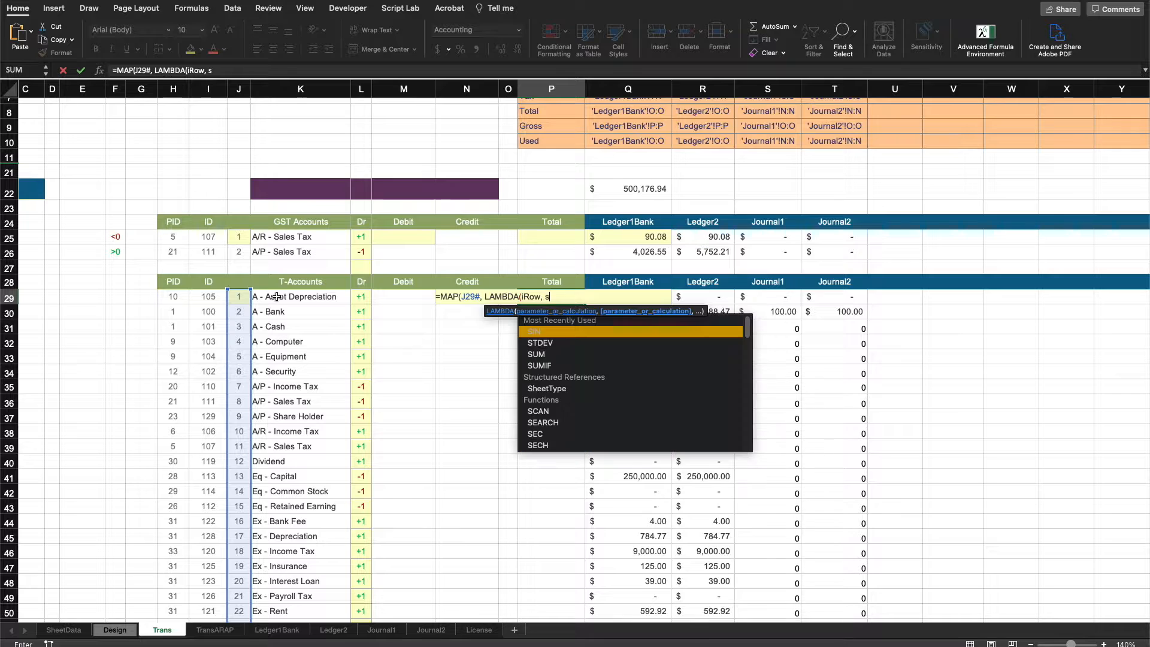
text(INDEX()
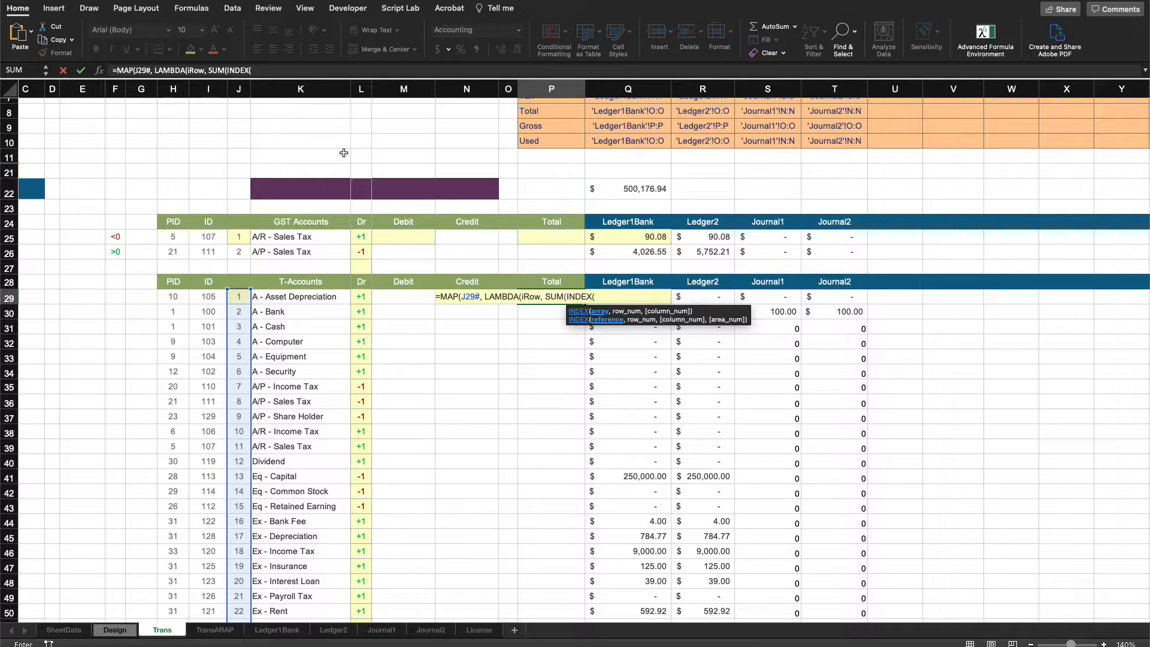
Give the LAMBDA in P29 a parameter iRow and begin its calculation as SUM(INDEX(Q29# ...
text(q29#)
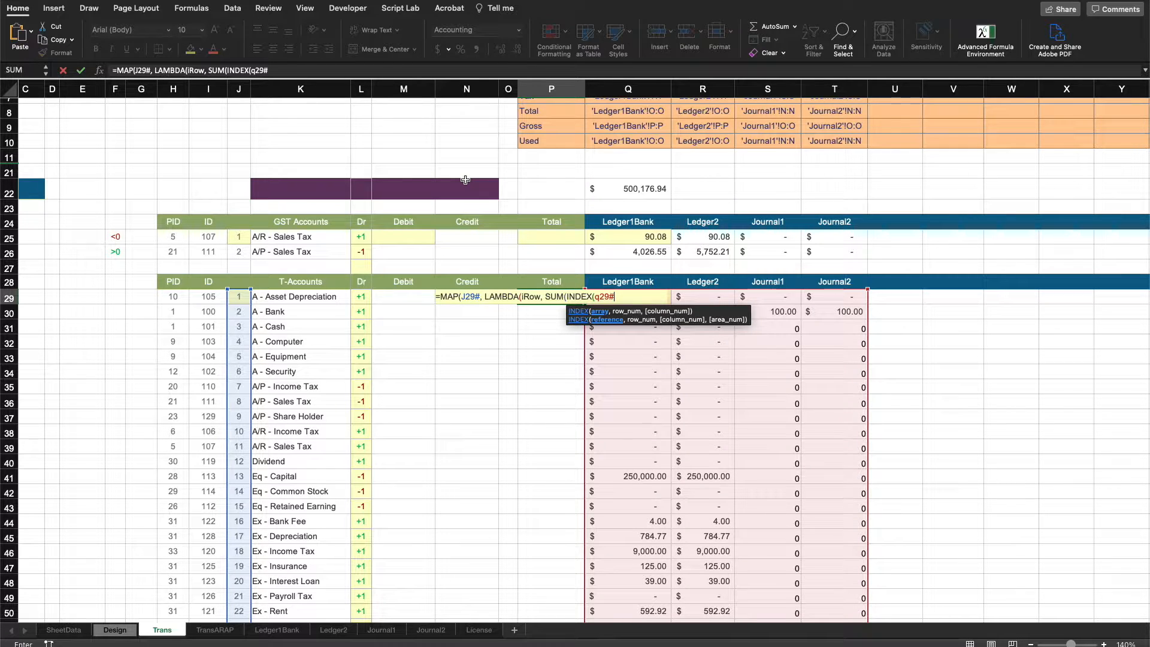
text(,)
text( iRo)
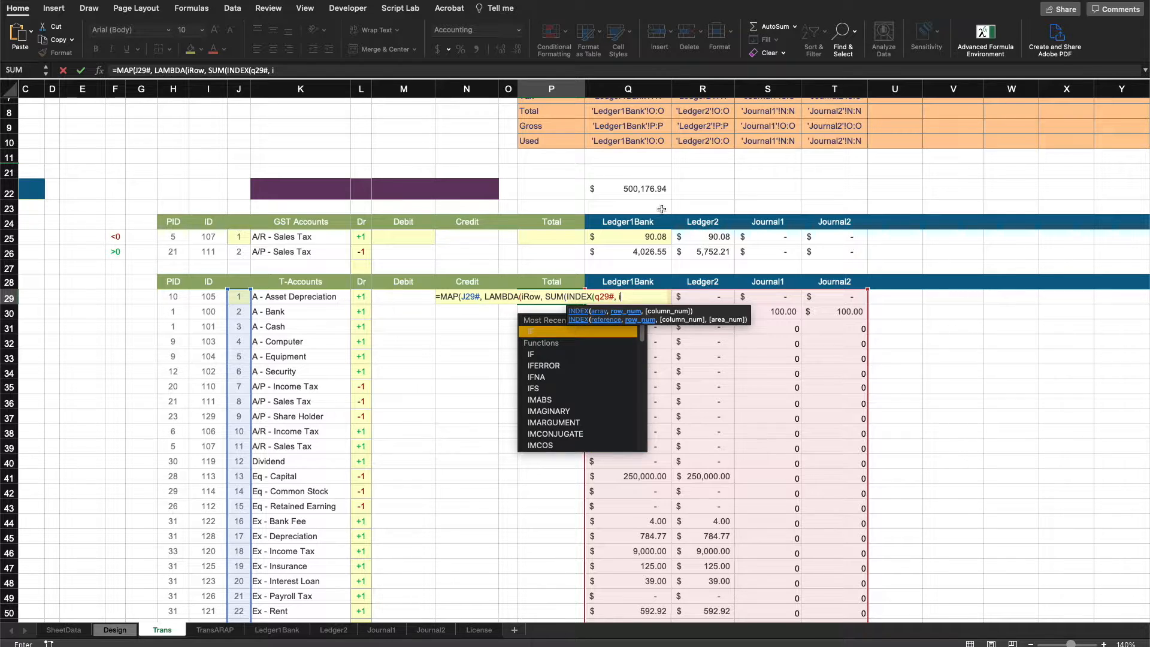
text(w,)
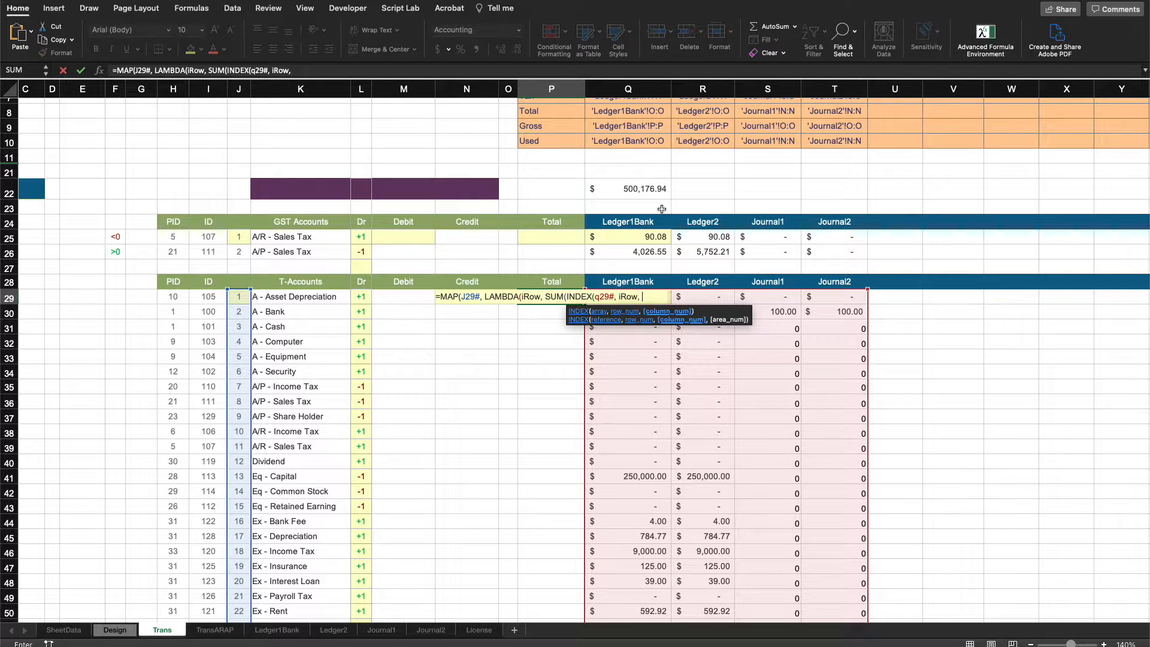
Pass iRow as the row and the Q2# header numbers as columns to INDEX, close the brackets and enter the P29 formula.
scroll(661, 209, up, 5)
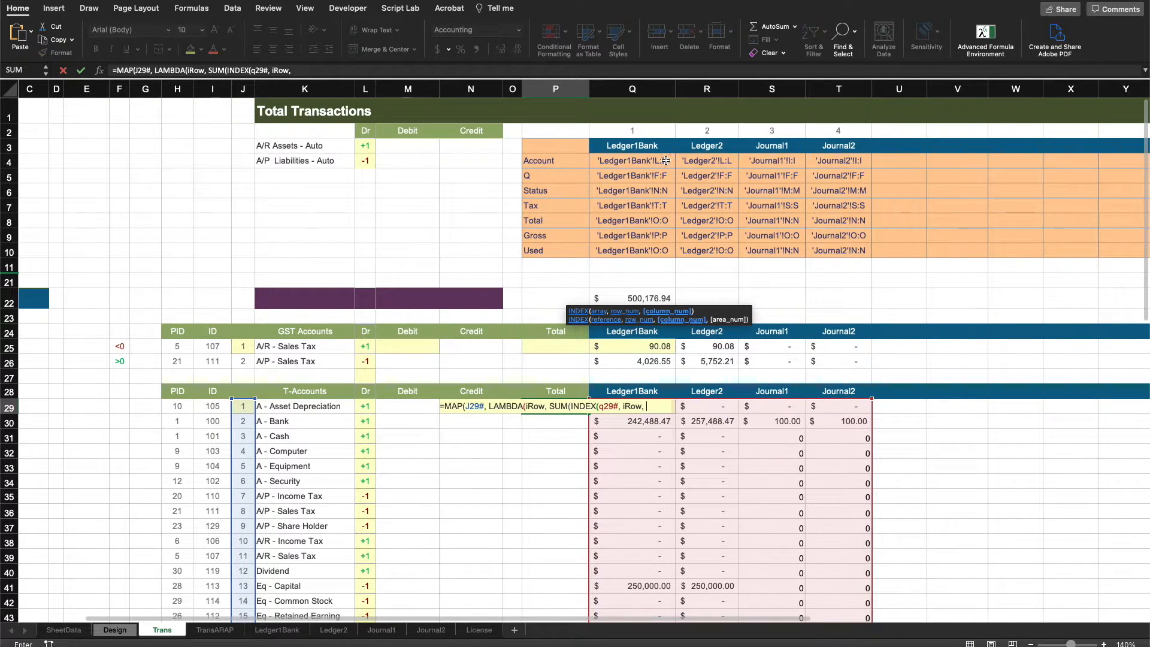
drag(632, 131, 814, 131)
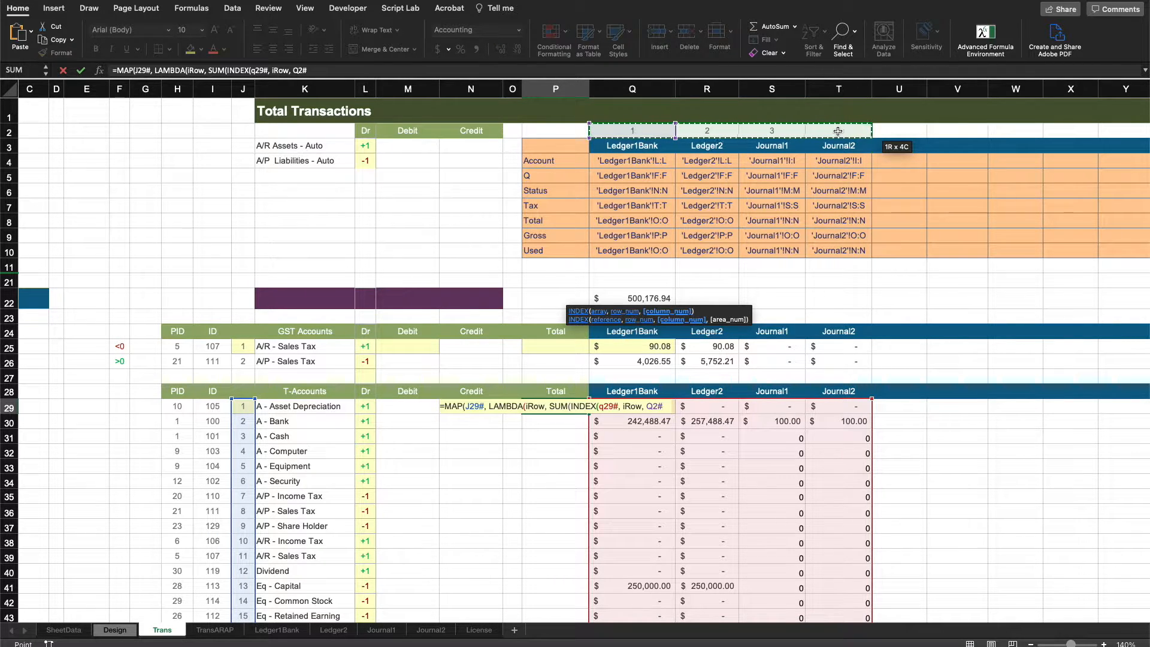
text())
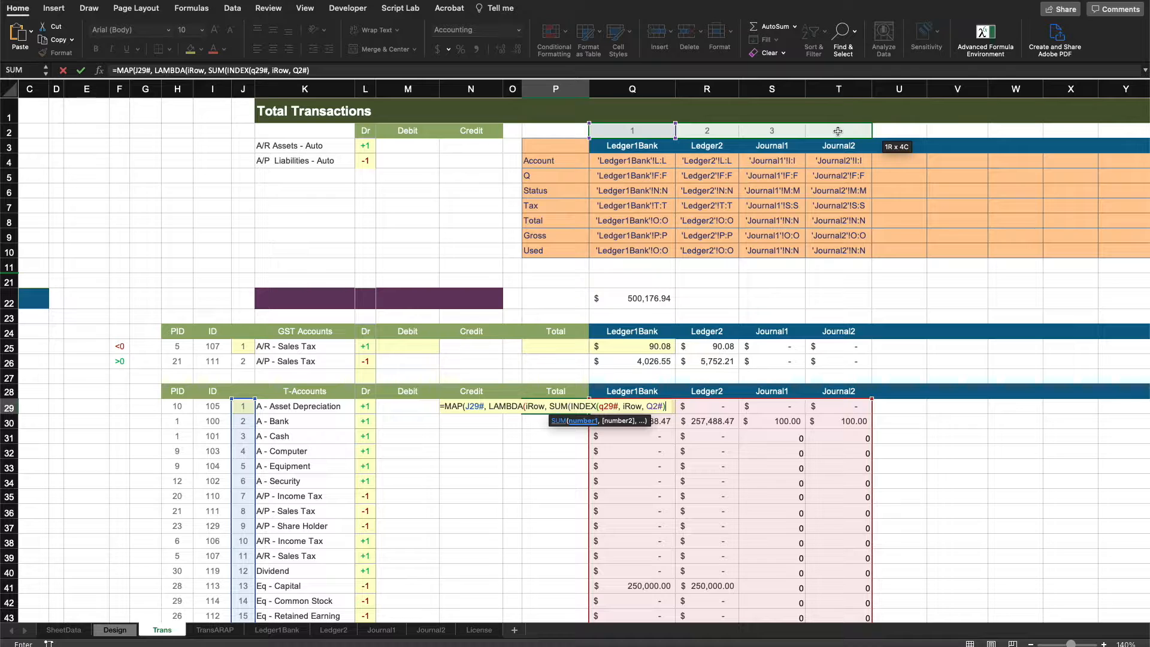
text())
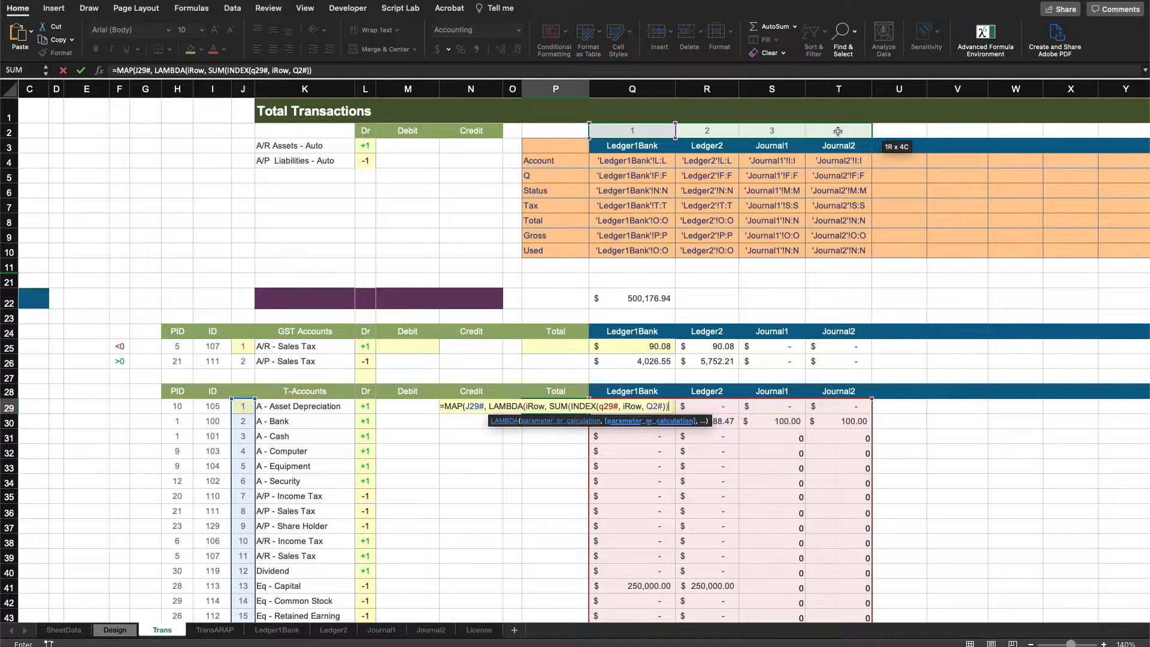
text())
key(Return)
key(Return)
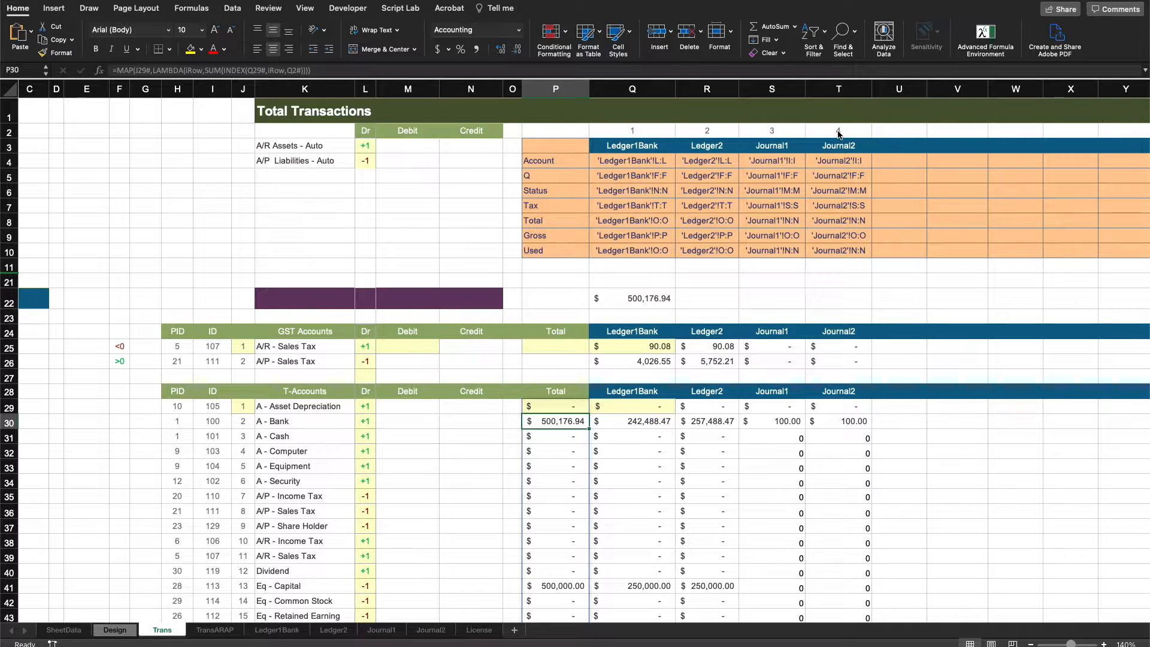
Review the Total spill results and the existing formulas in the Total, Debit, Credit and Dr cells of the T-account table.
scroll(653, 317, down, 5)
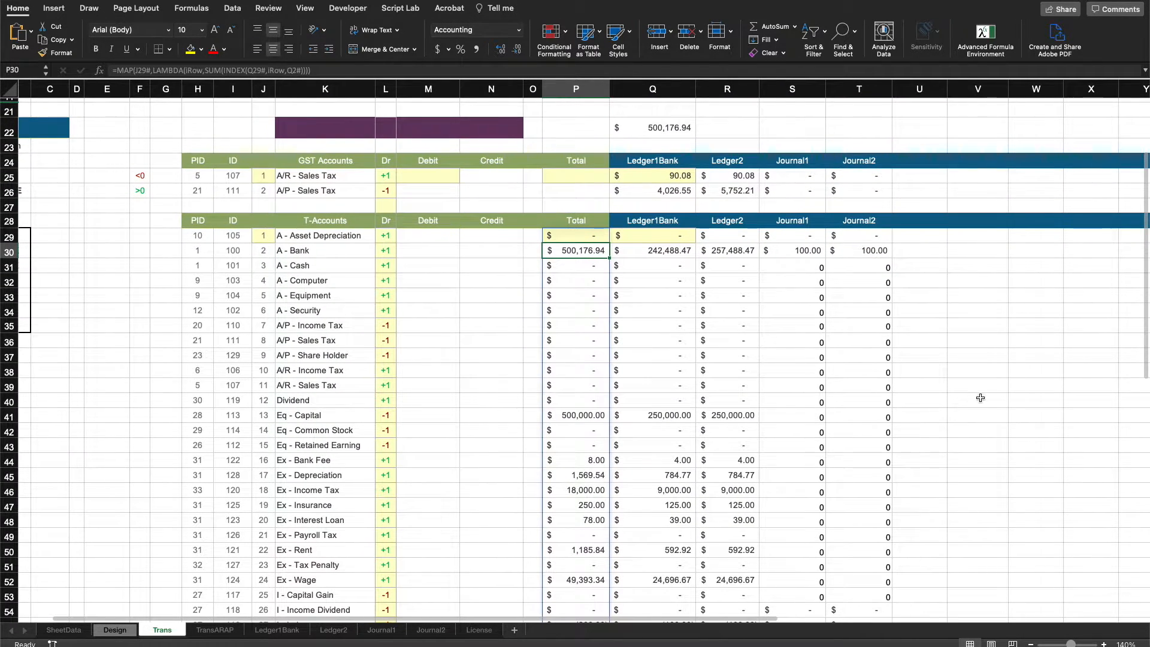
click(981, 399)
click(592, 235)
drag(592, 236, 595, 580)
click(1005, 408)
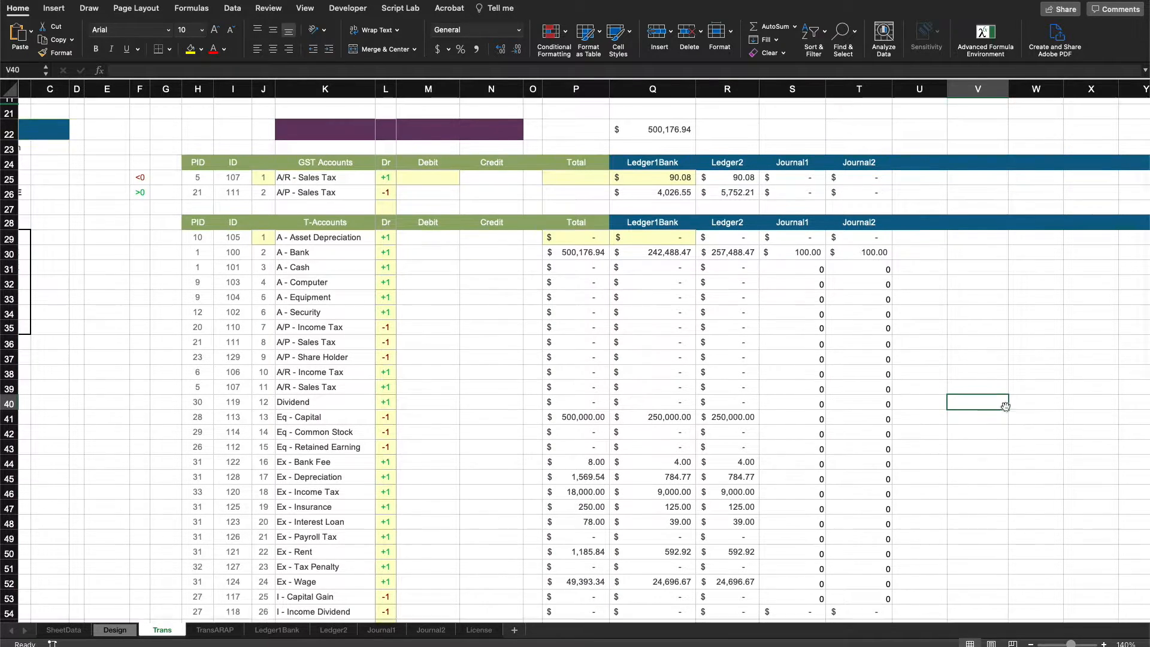
scroll(598, 275, up, 1)
scroll(589, 253, down, 1)
scroll(589, 253, left, 1)
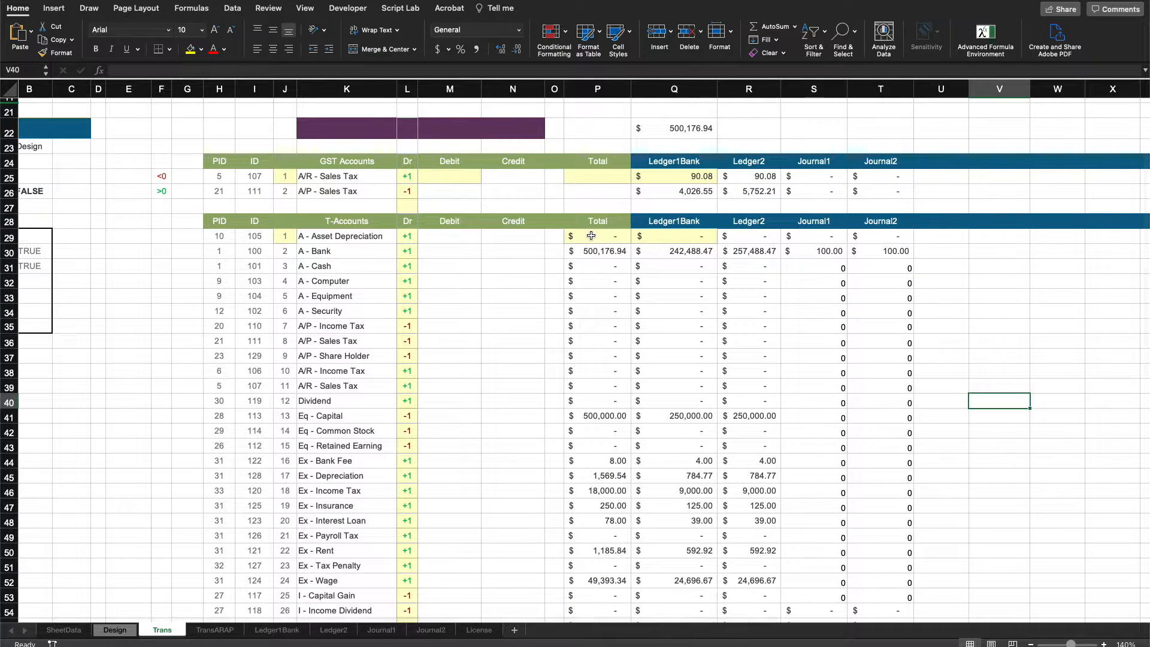
click(592, 252)
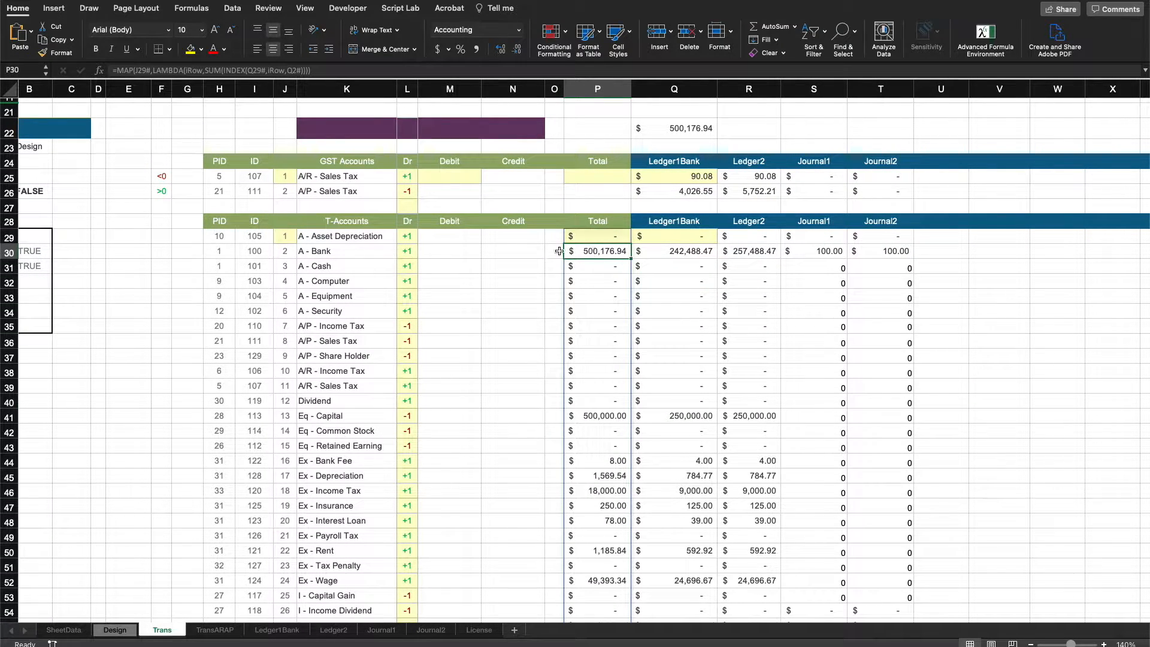
click(443, 248)
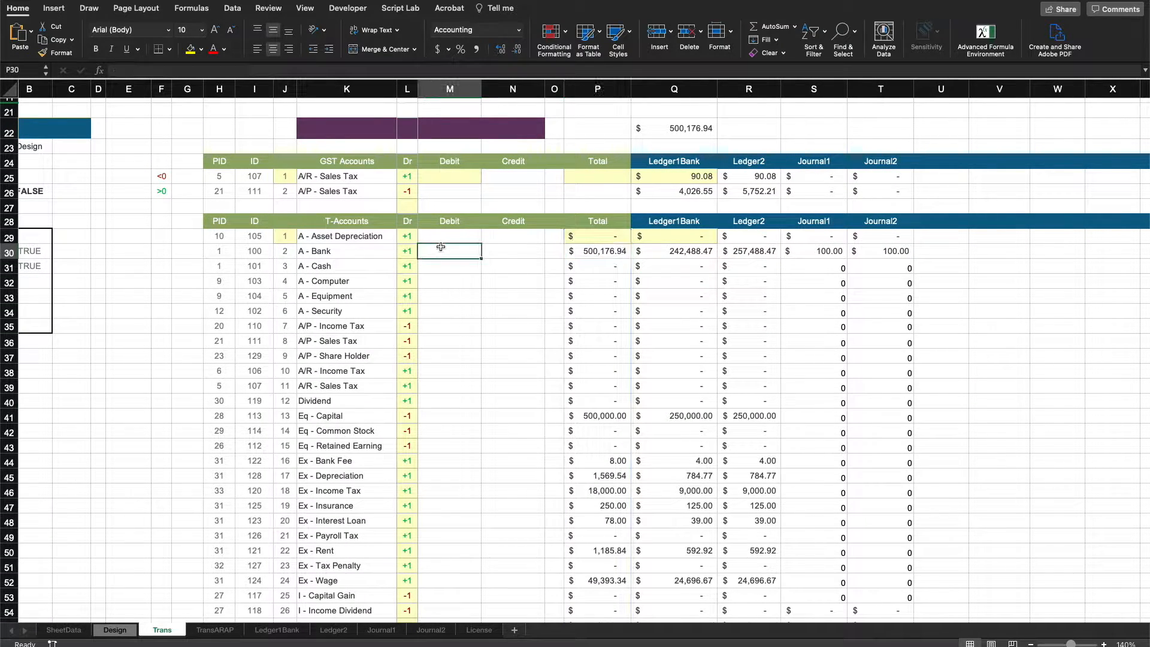
click(503, 248)
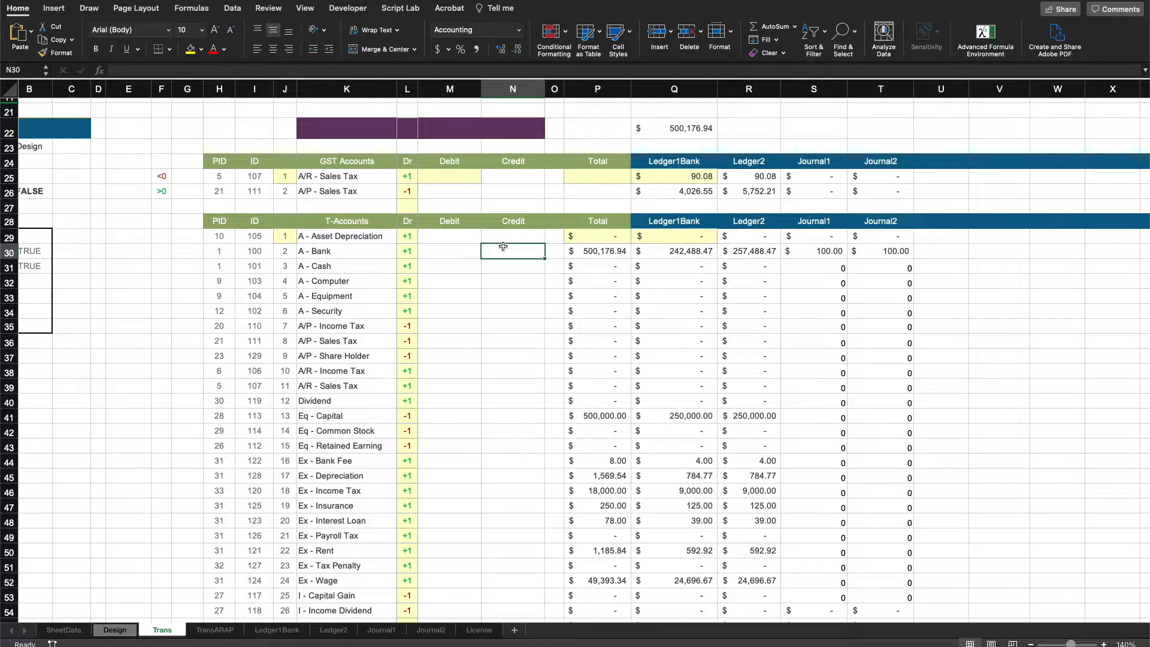
click(409, 236)
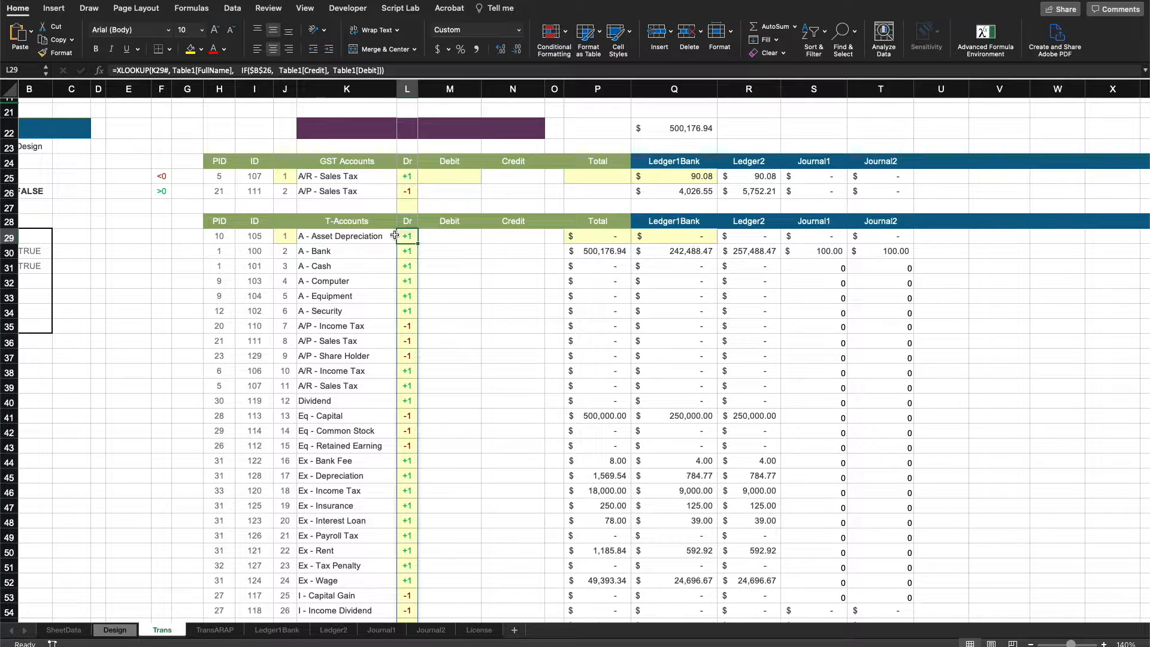
click(595, 239)
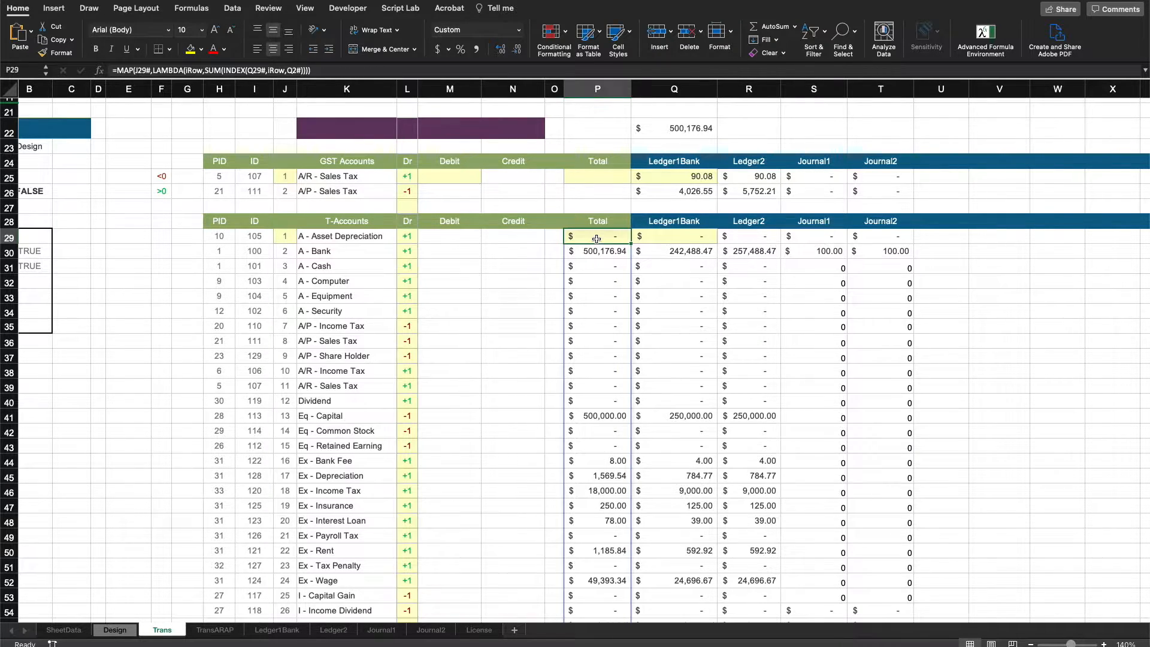
click(441, 240)
click(524, 230)
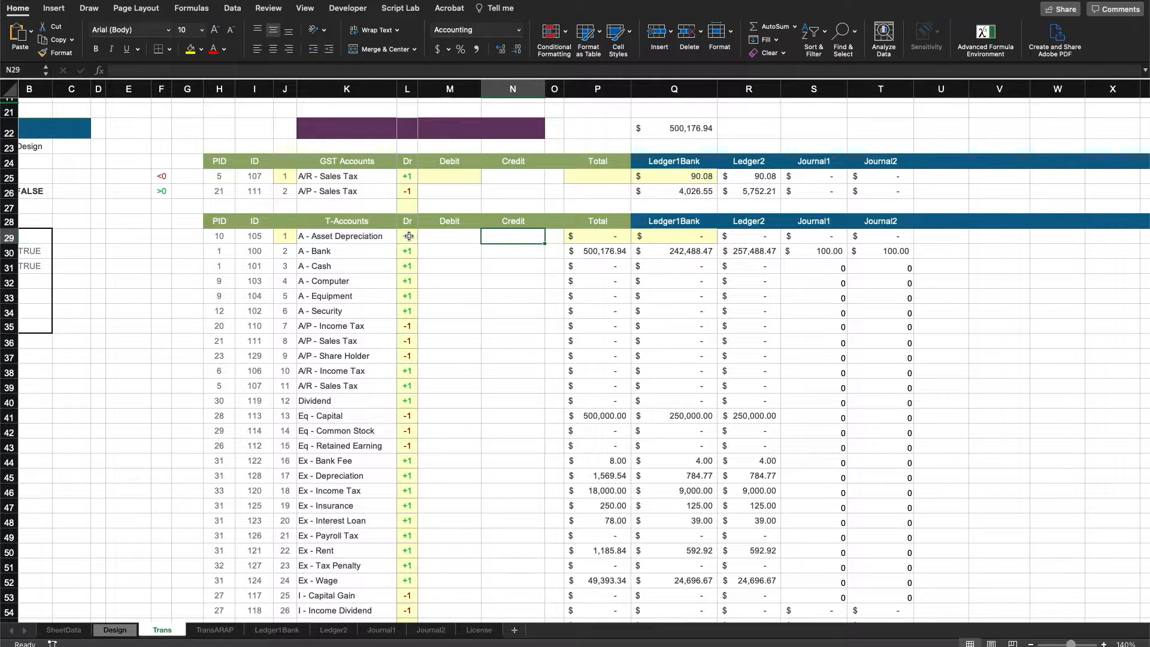
click(599, 236)
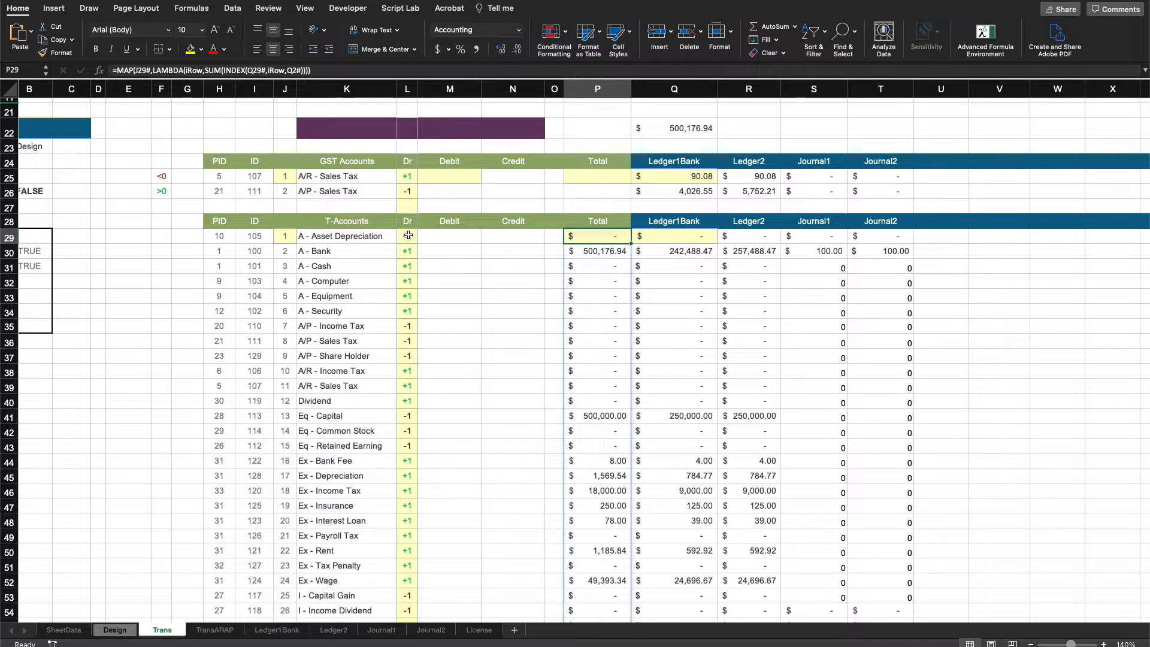
click(450, 238)
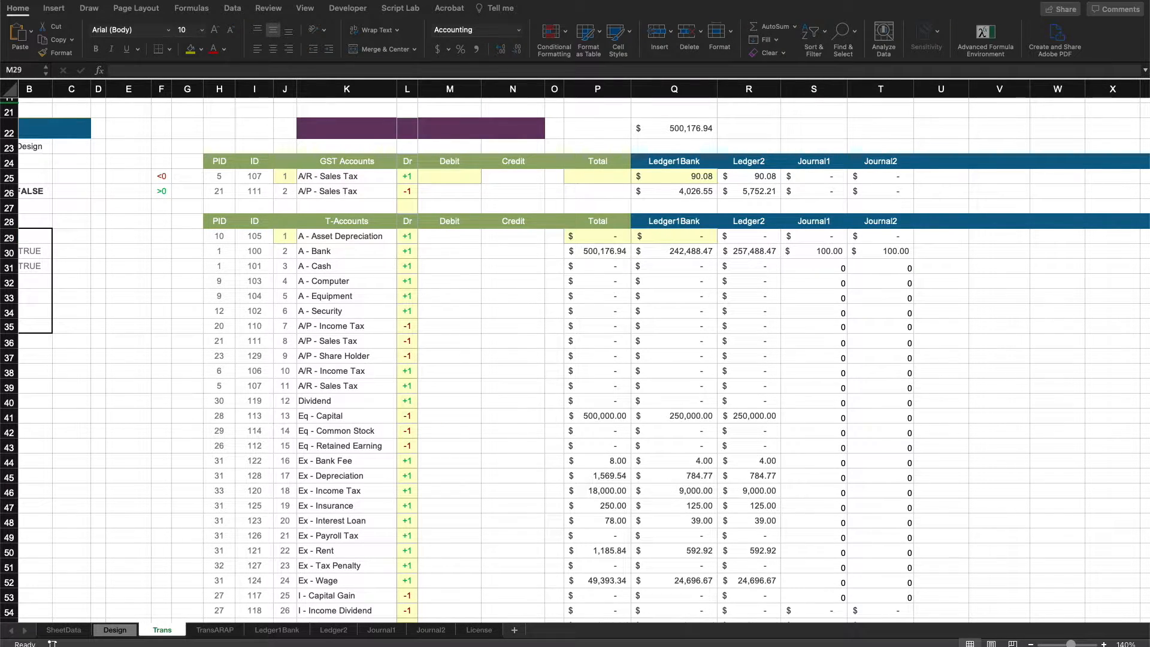
Start a MAP formula in the first Debit cell, M29, over the P29# and L29# spills with a LAMBDA.
click(469, 238)
text(=)
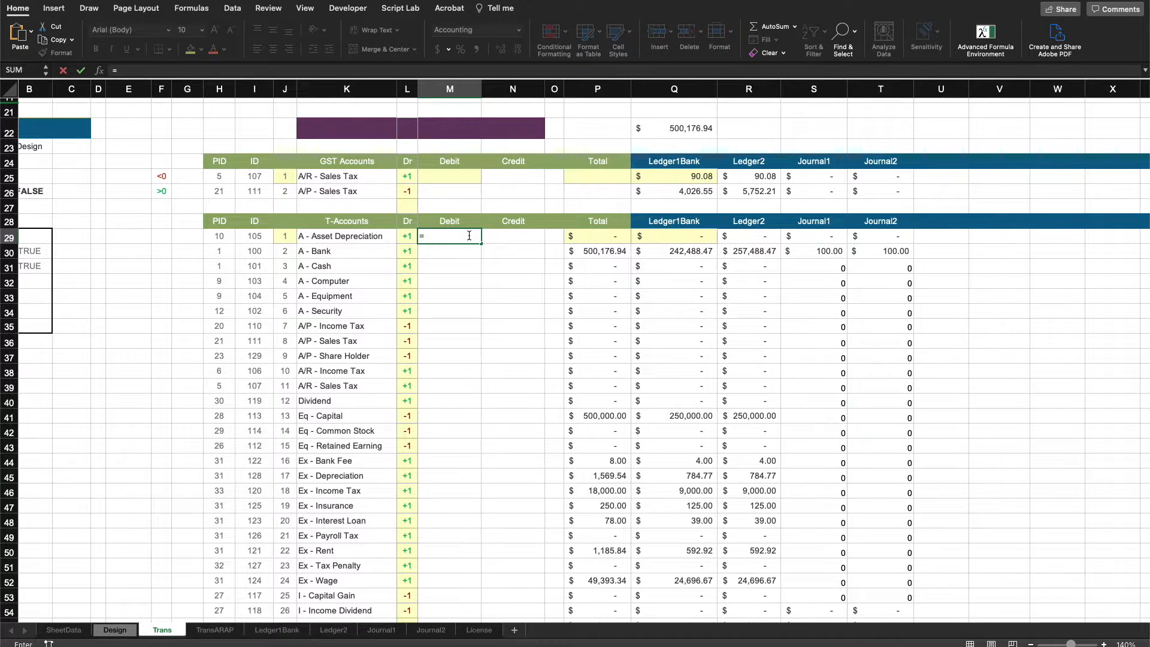
text(map)
key(Tab)
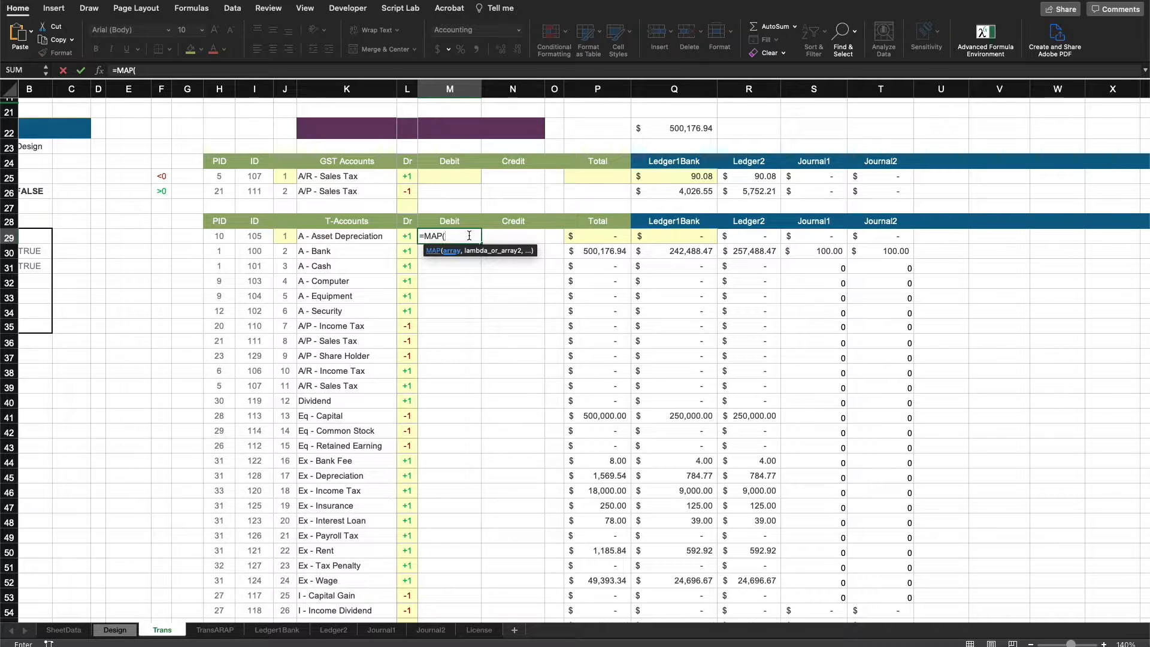
click(609, 238)
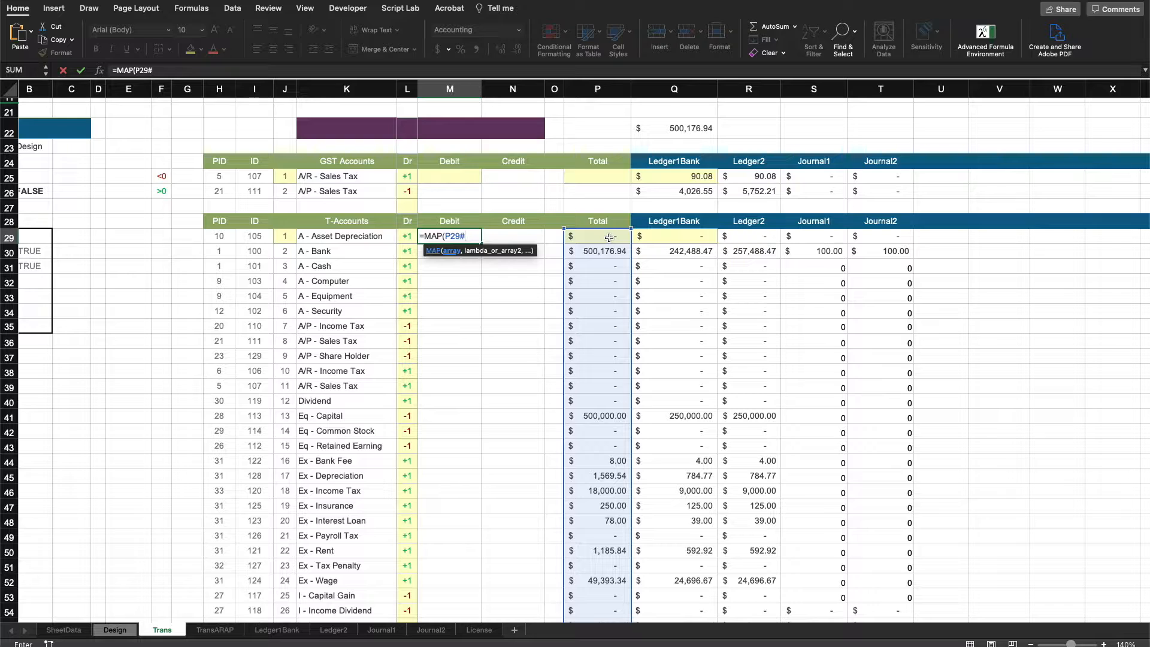
text(,)
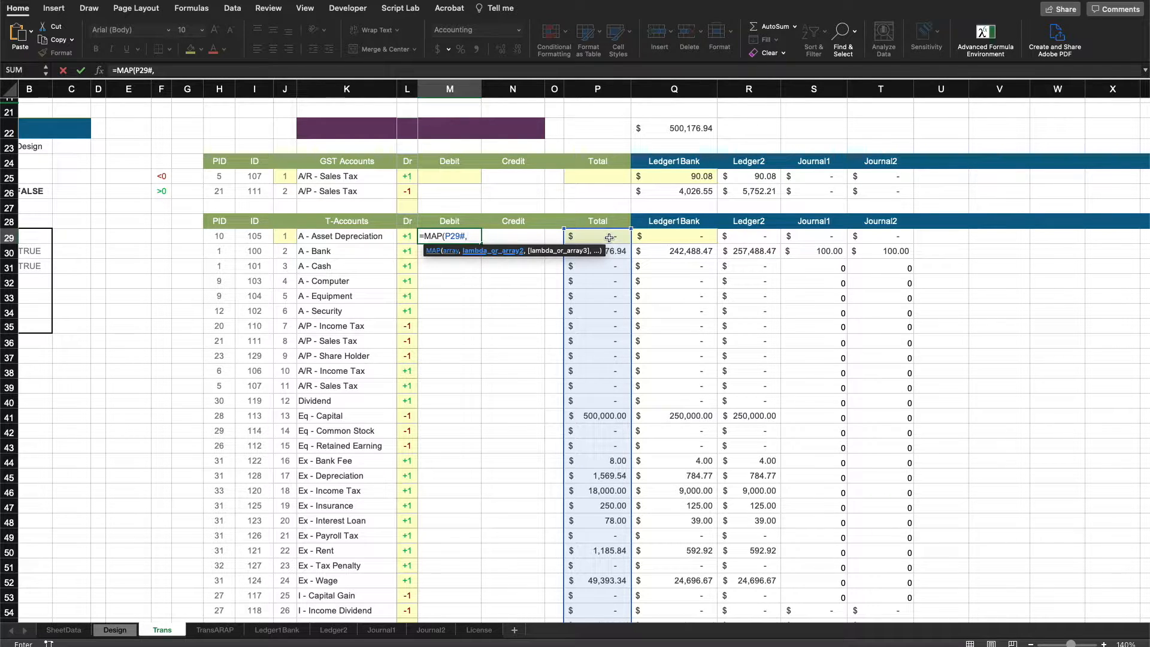
click(411, 237)
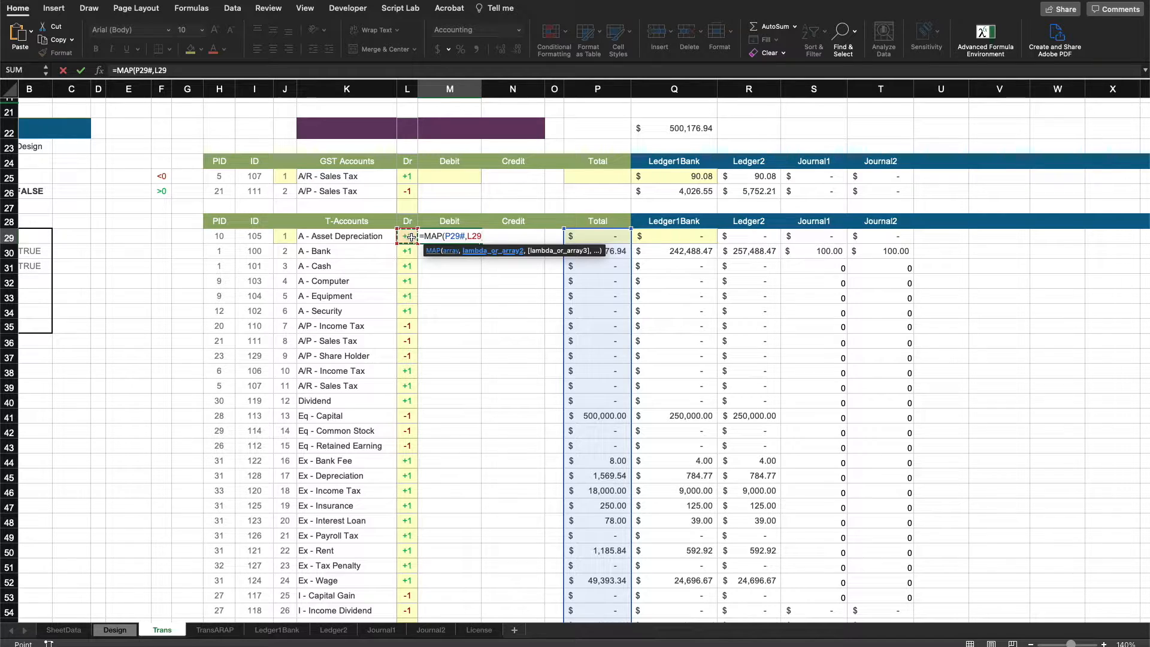
text(#,)
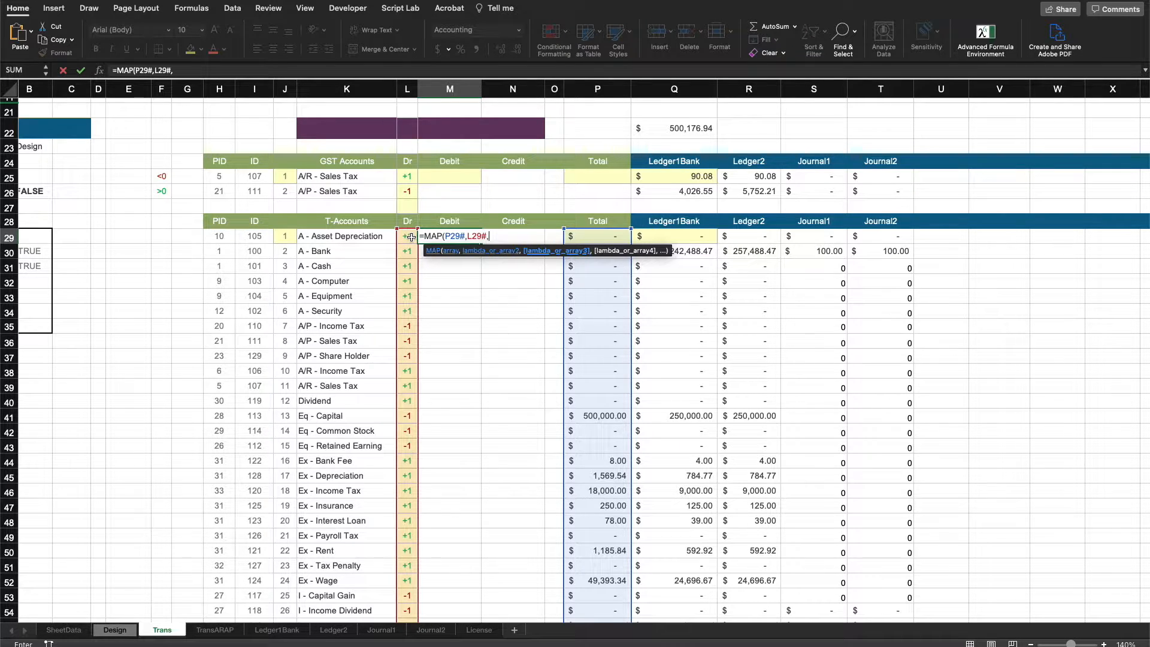
text( lam)
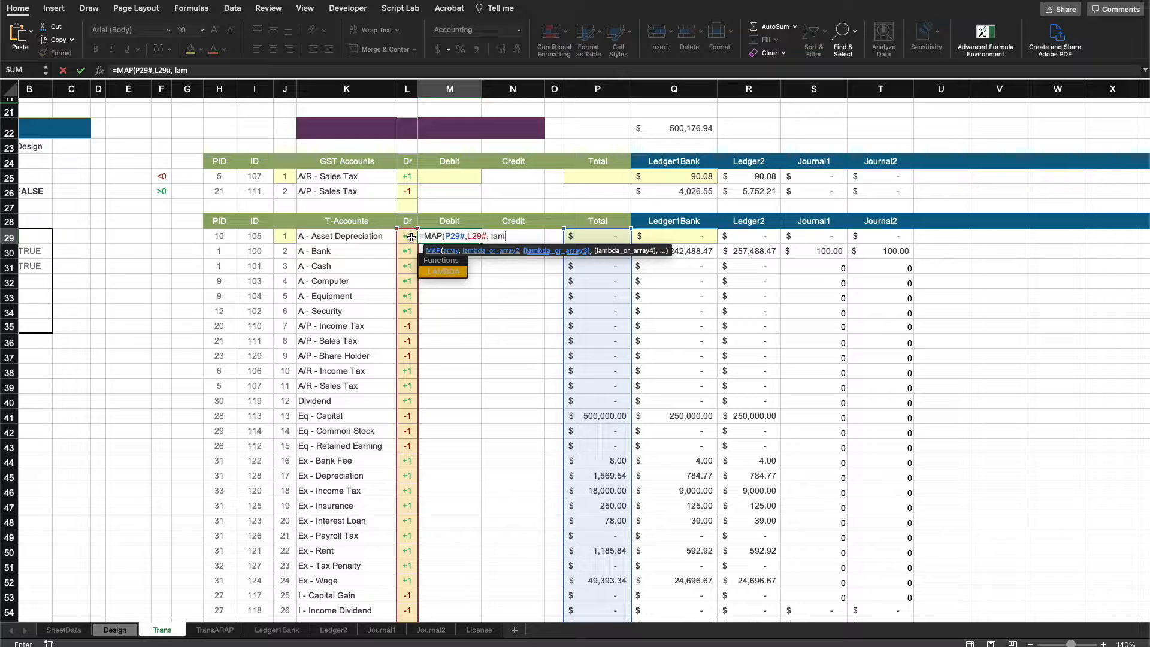
key(Tab)
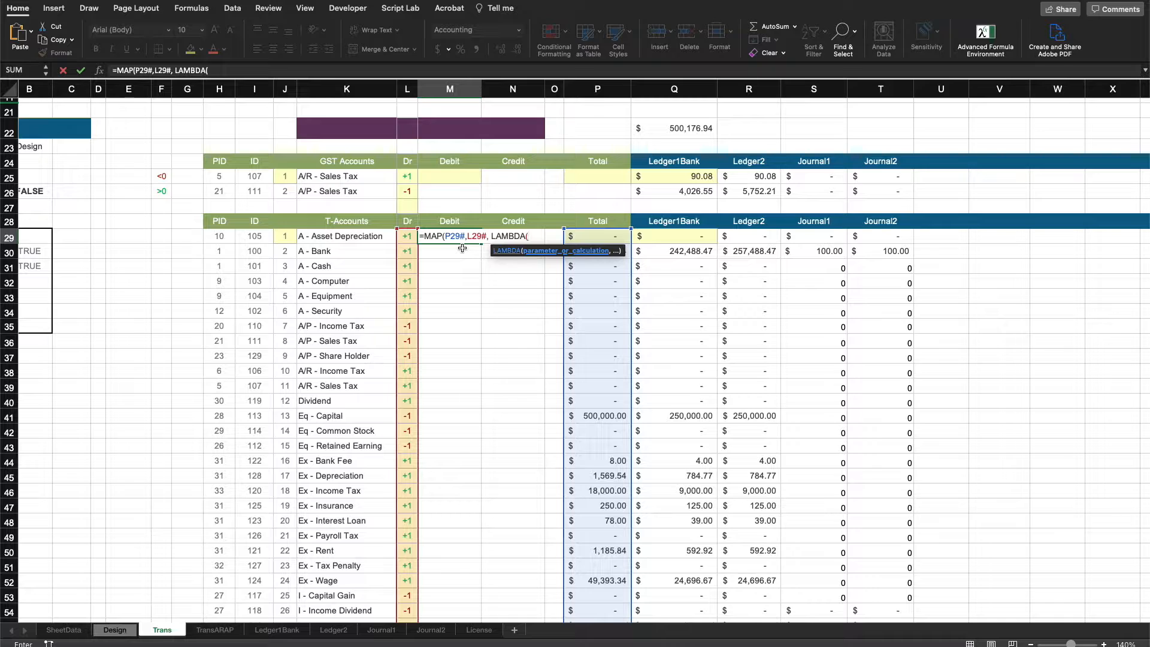
Complete the M29 Debit formula with LAMBDA parameters amount and sign, returning amount*sign when positive and 0 otherwise.
text(amount, )
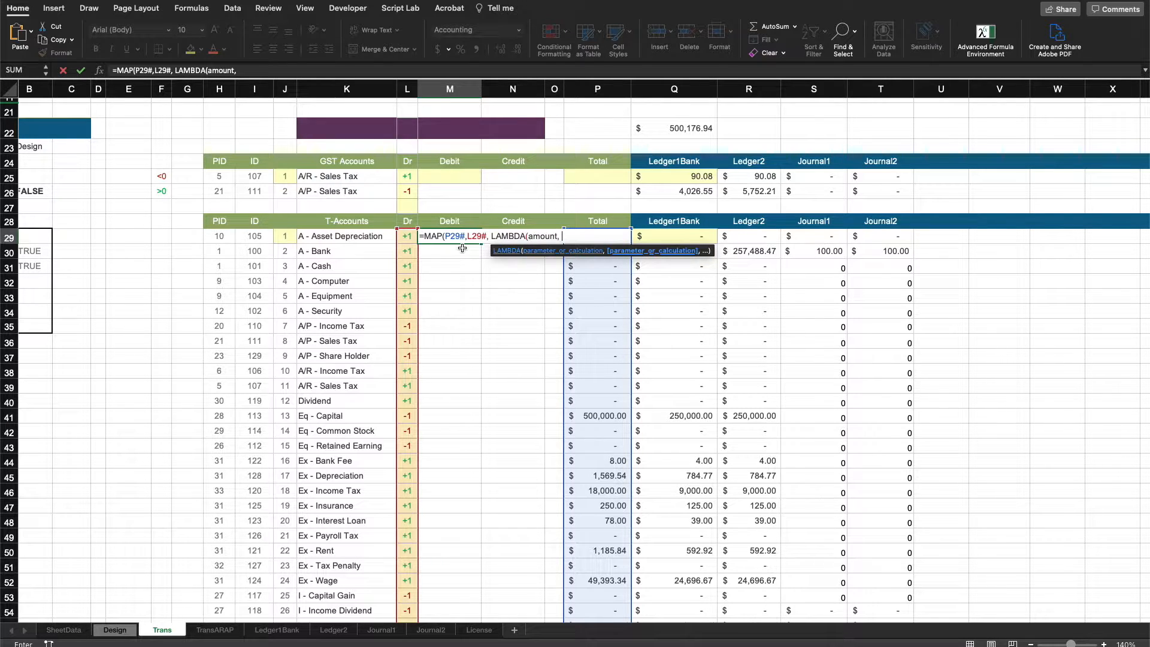
text(sig)
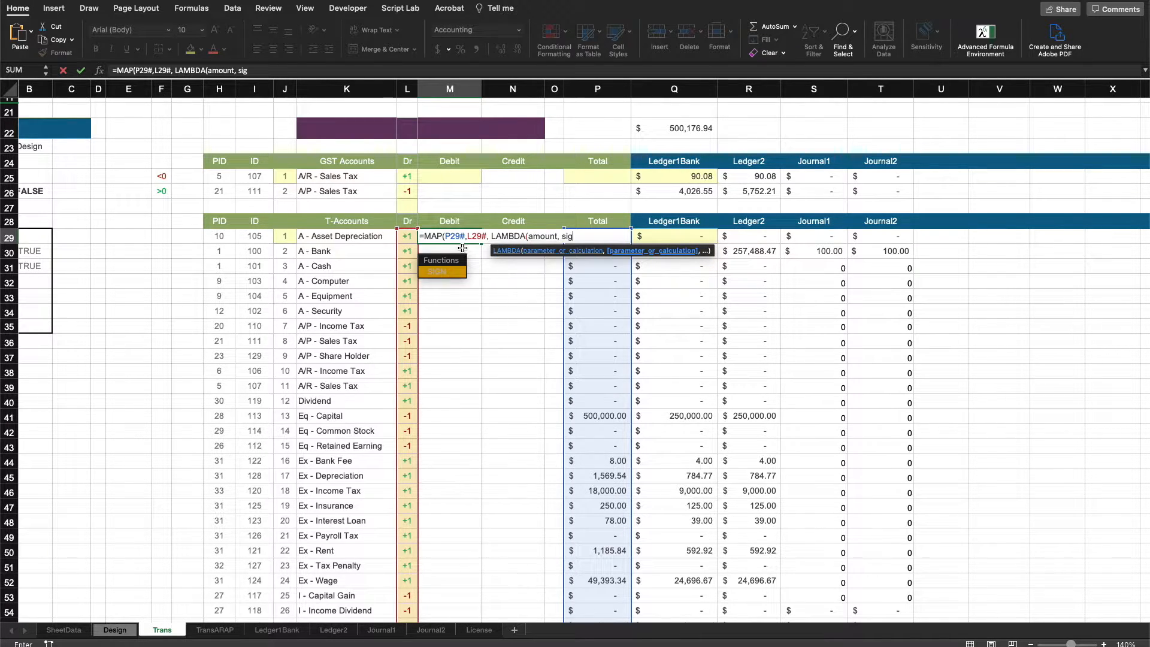
text(n,)
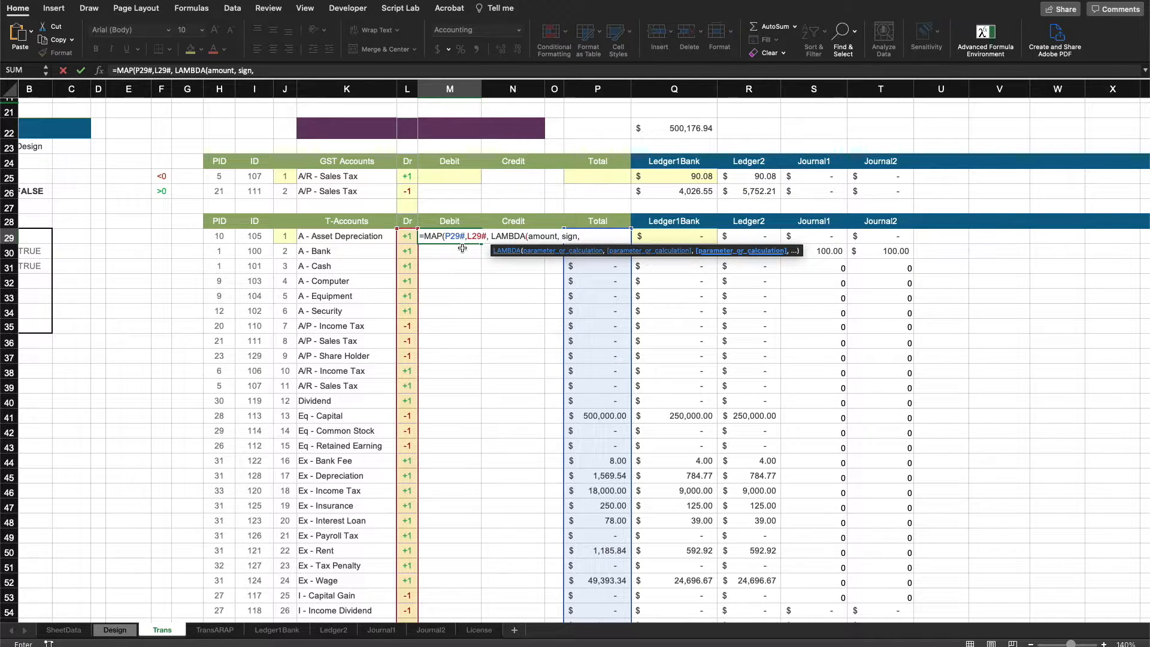
text( IF(amount)
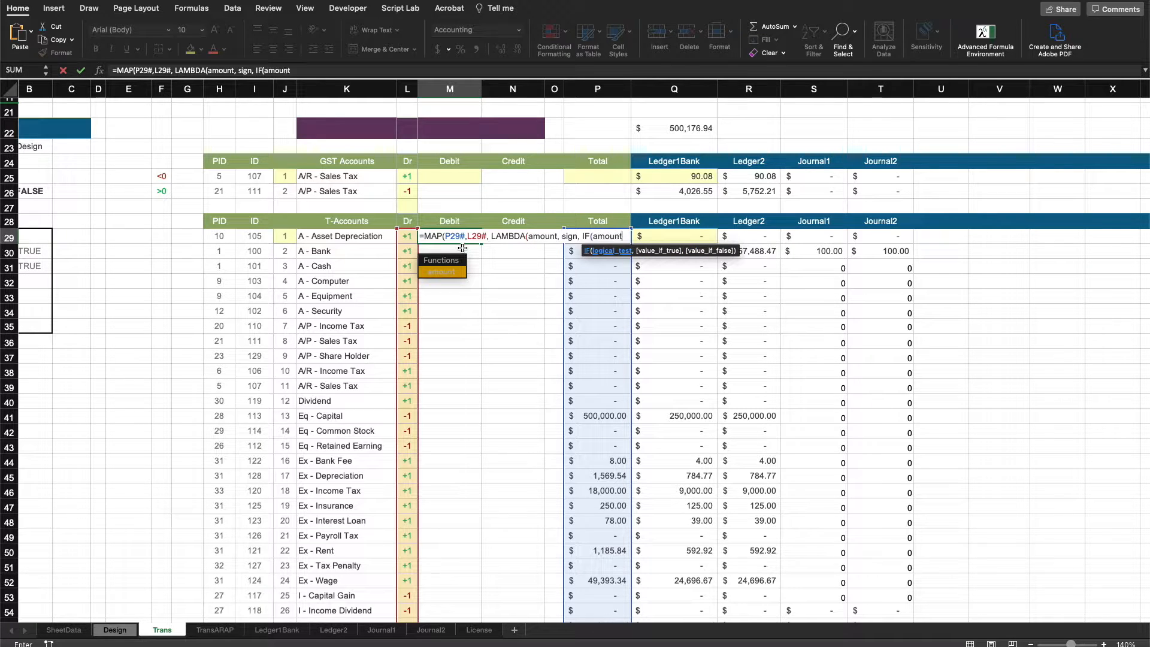
text(*sign)
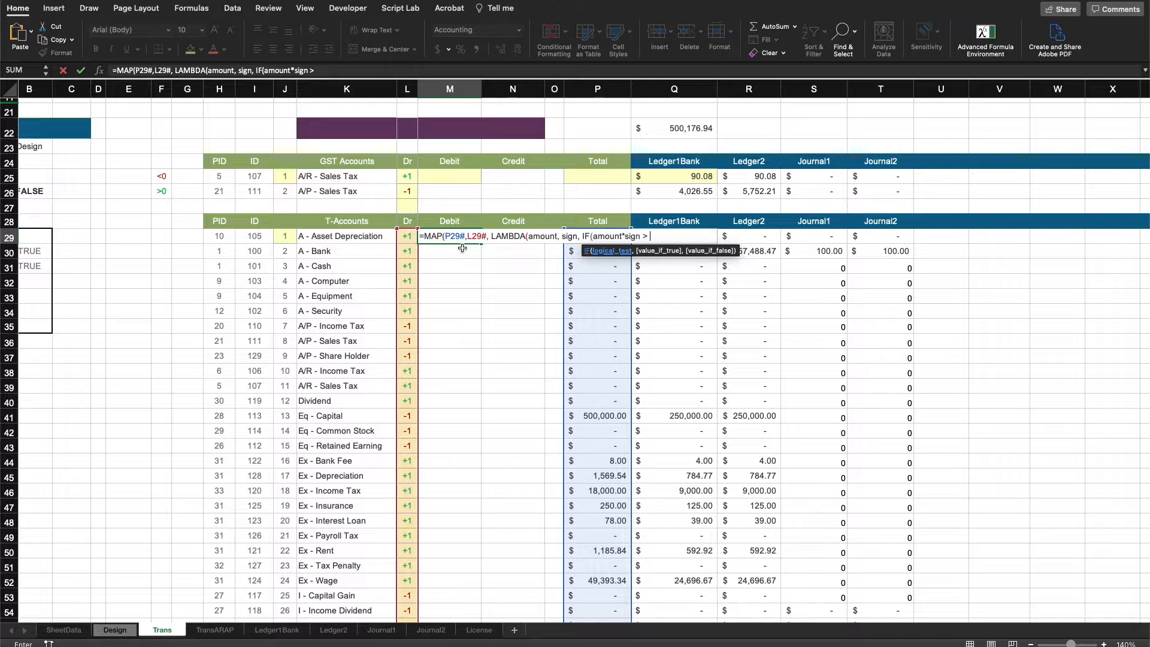
text( > 0, )
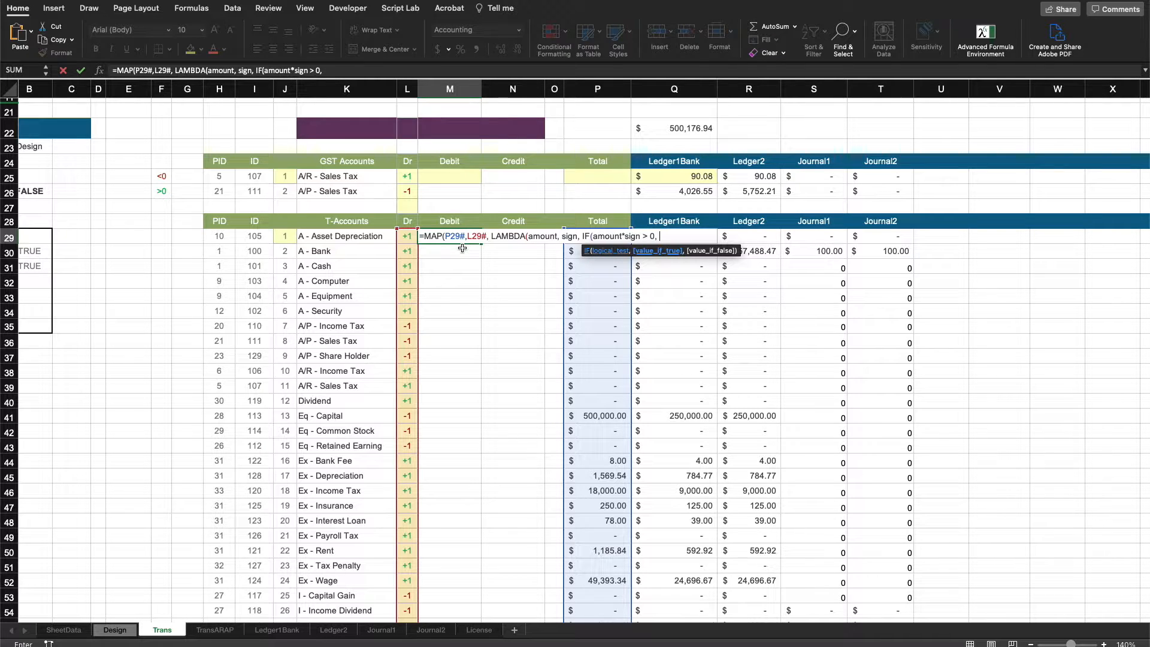
text(amount*)
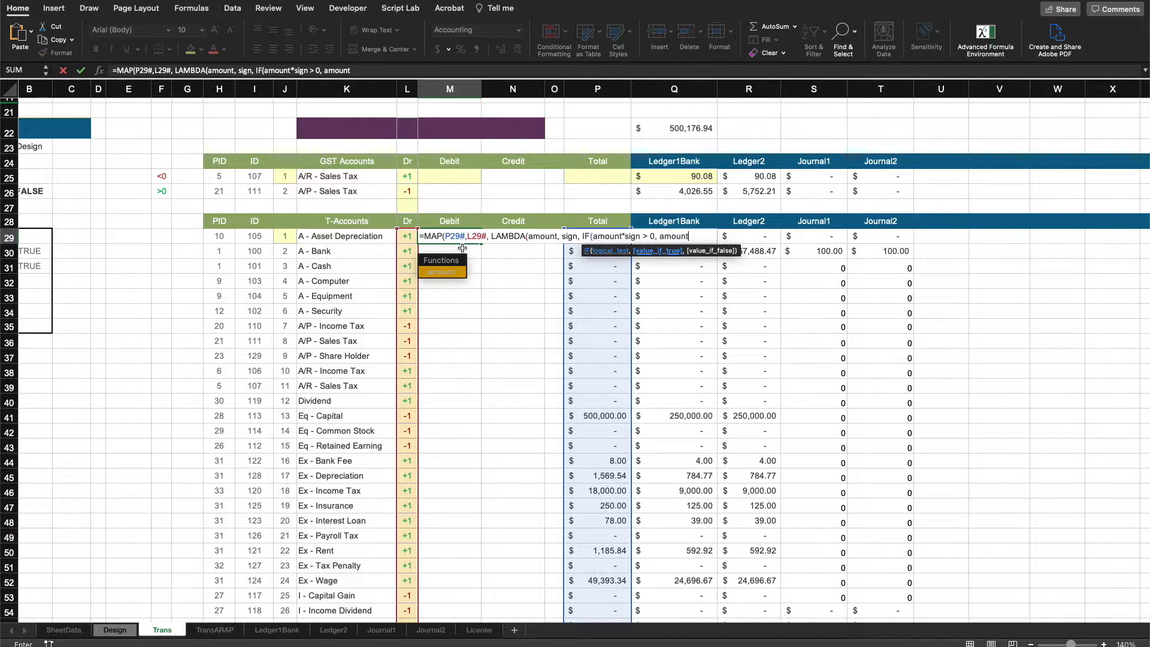
text(sign)
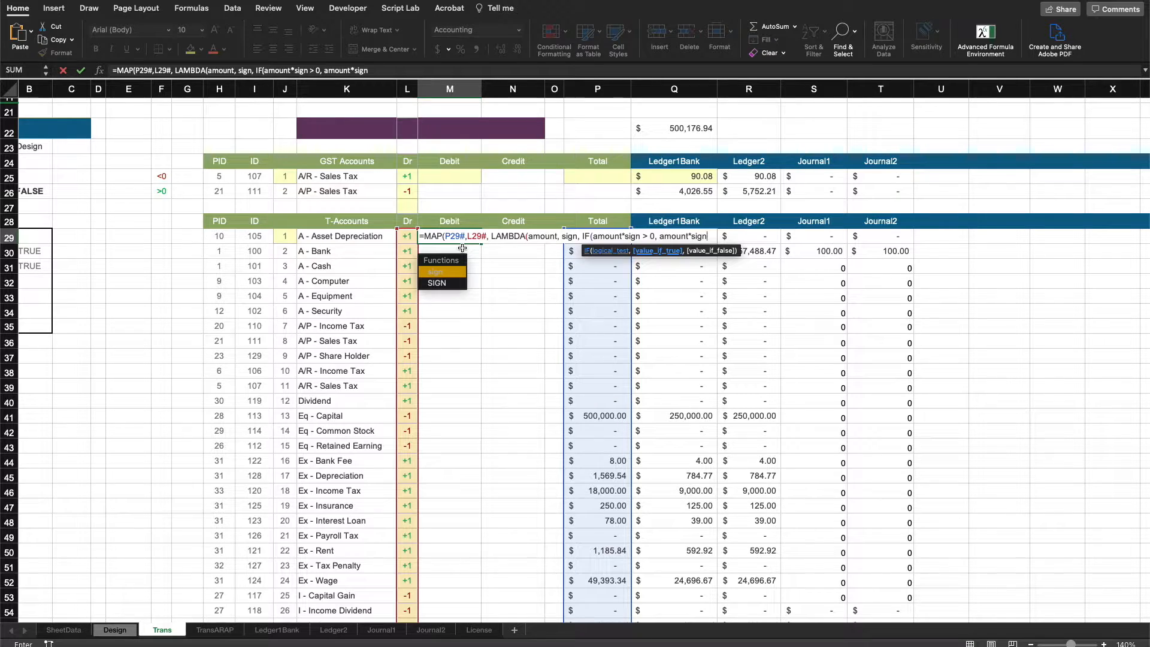
text(, 0)
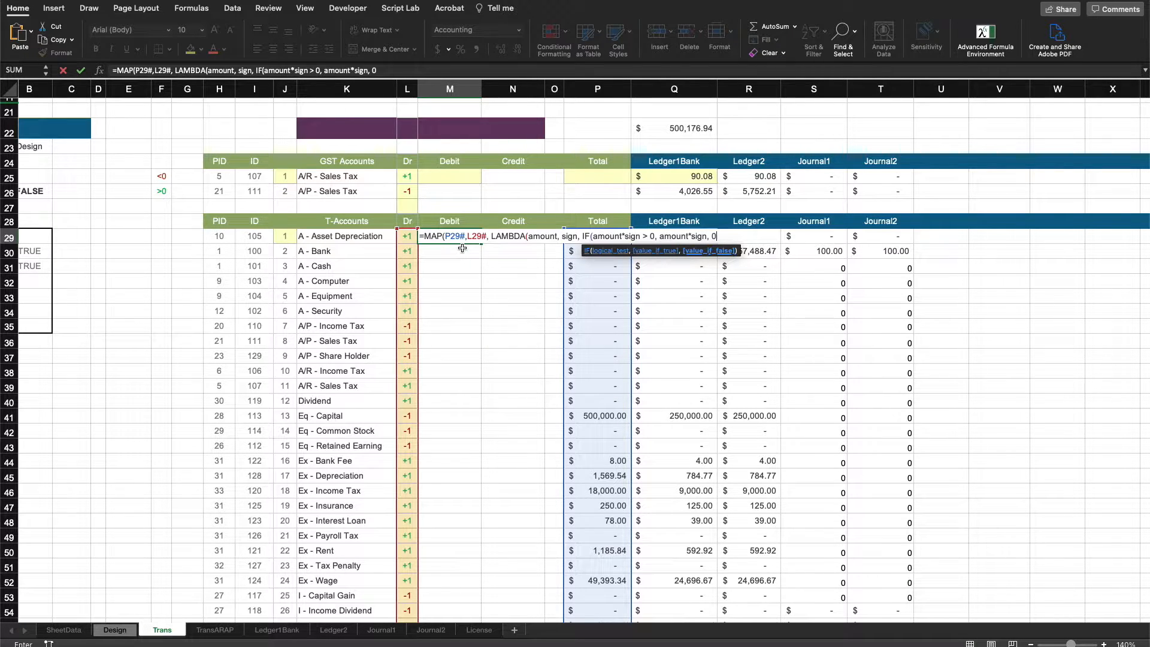
text())
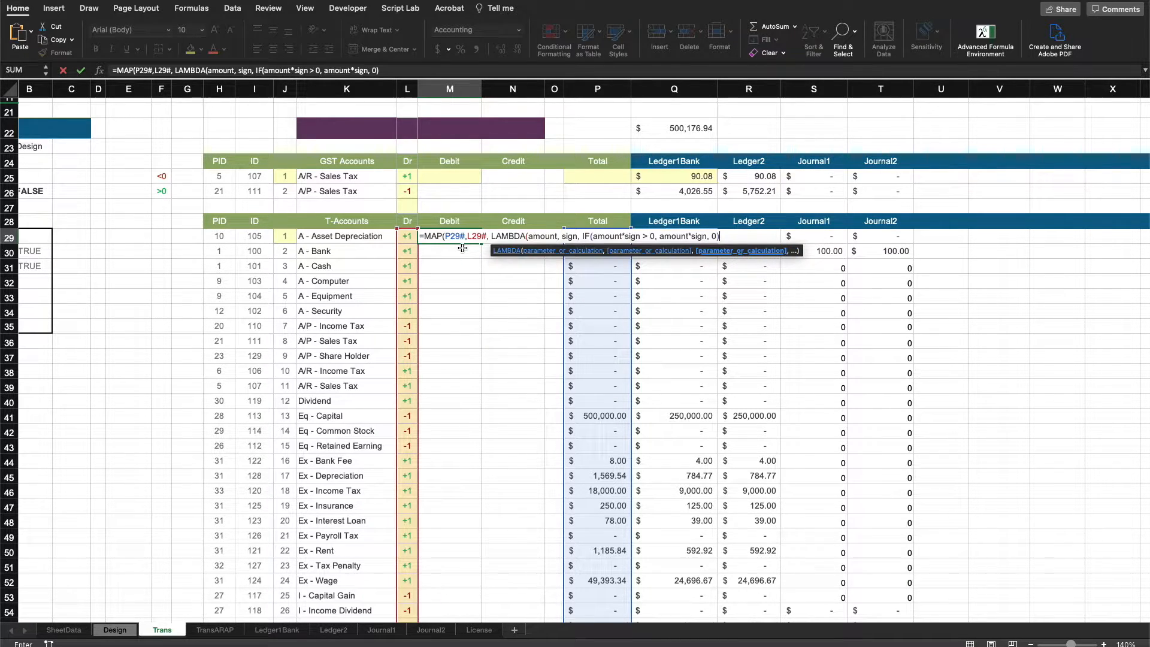
text()))
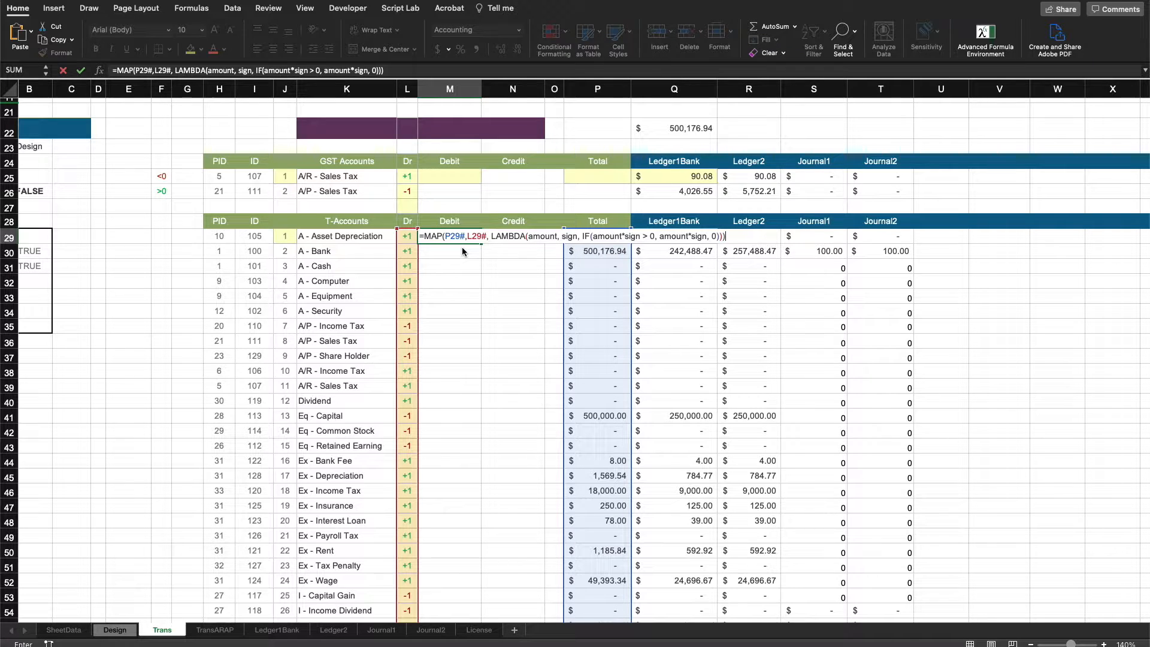
key(Return)
Check the Debit spill results against the Total column for the T-account rows.
scroll(521, 260, down, 3)
scroll(446, 336, down, 3)
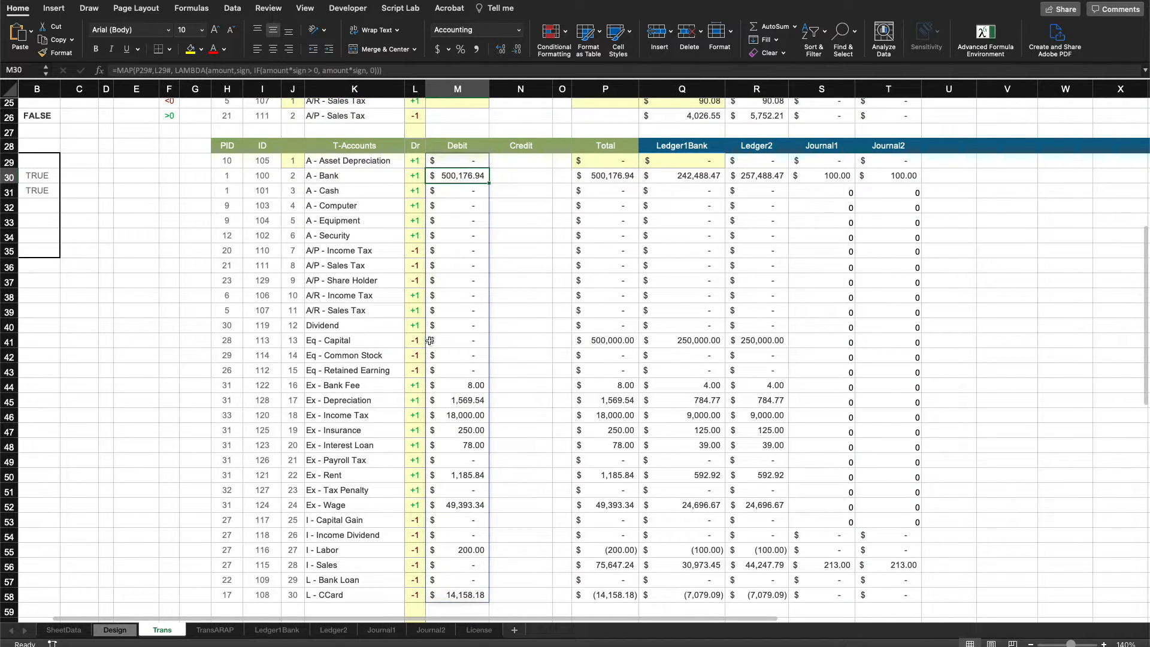
click(596, 341)
scroll(414, 341, right, 1)
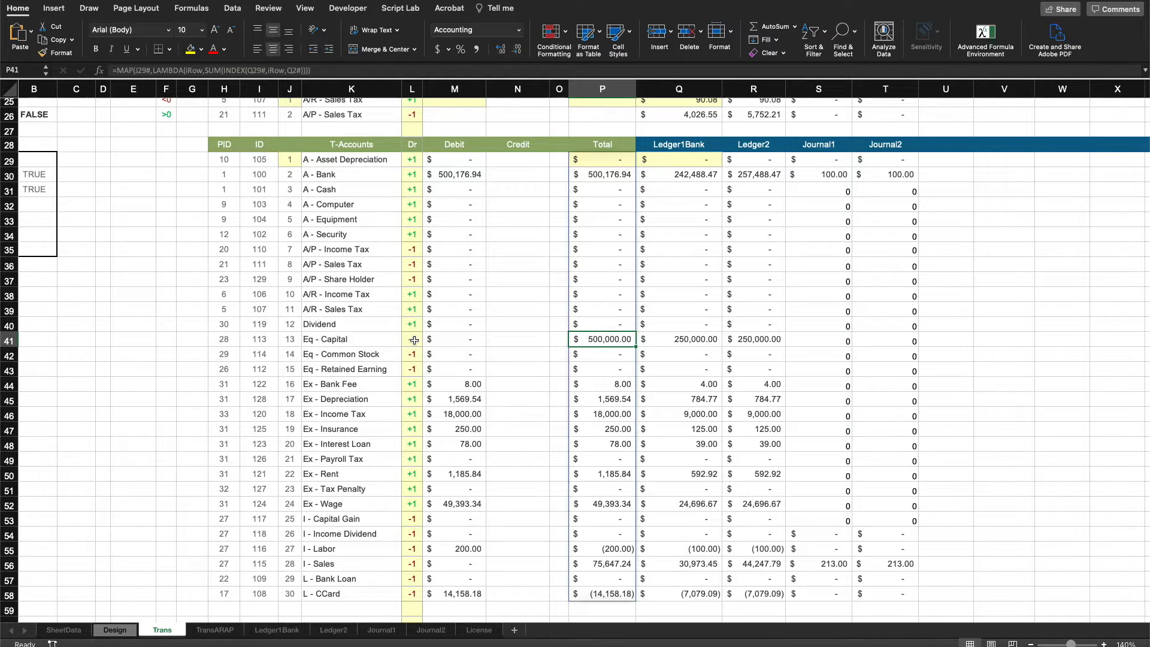
click(415, 340)
click(601, 340)
click(527, 341)
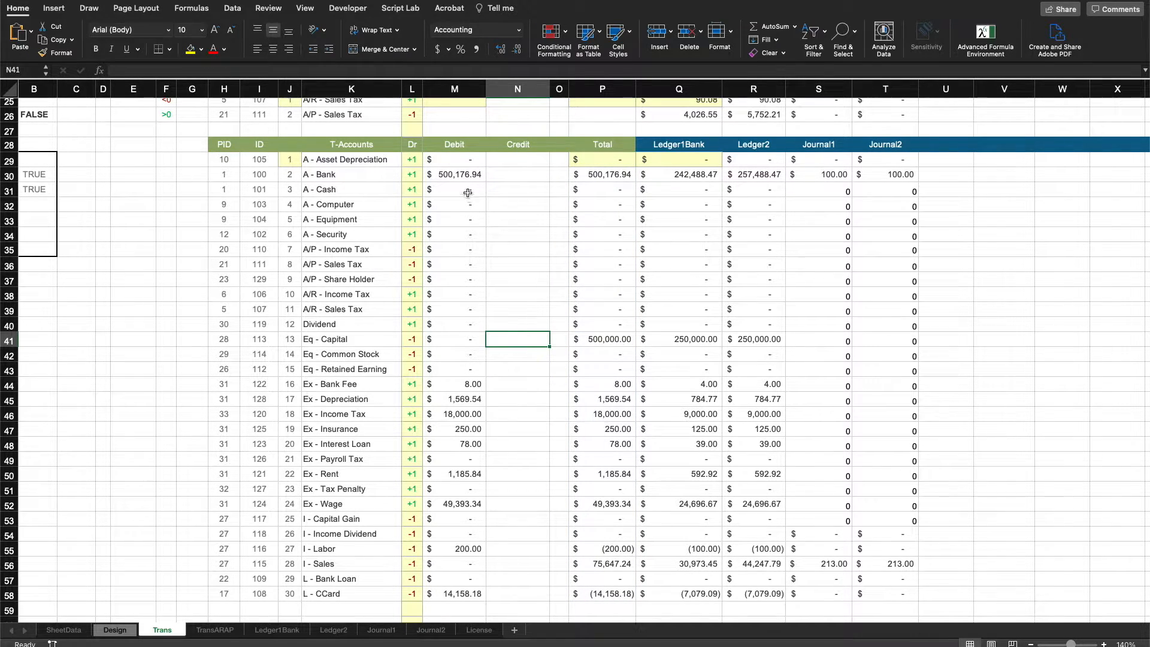
Copy the Debit formula text from M29 and paste it into the first Credit cell, N29.
scroll(479, 398, up, 2)
click(525, 186)
scroll(530, 281, up, 1)
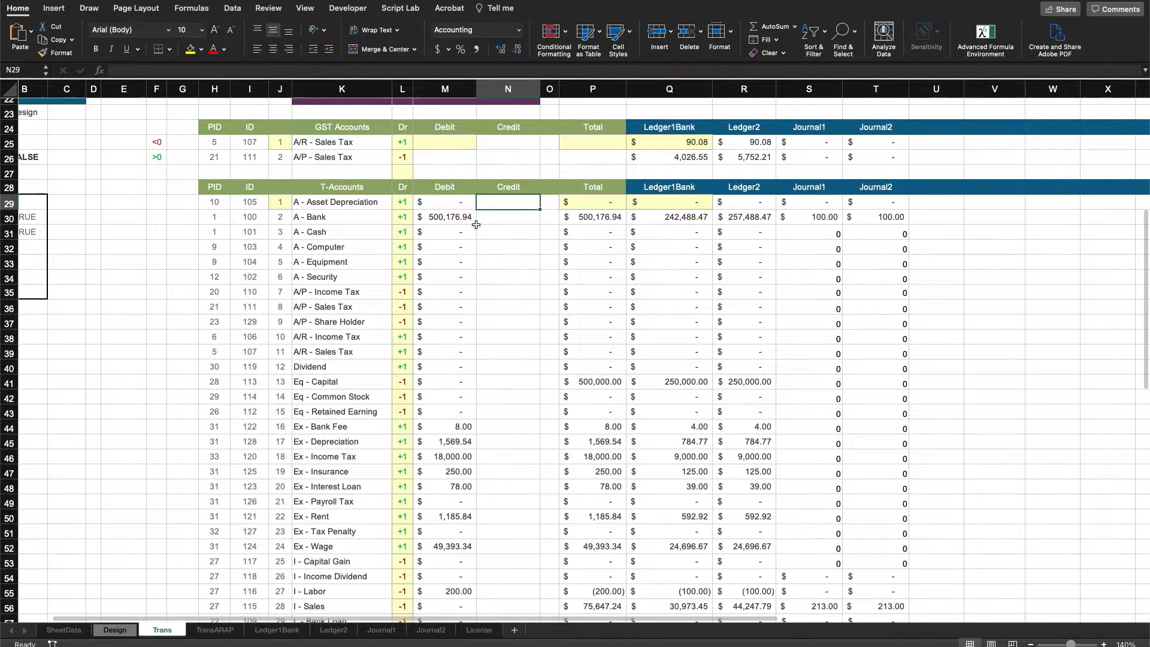
click(459, 203)
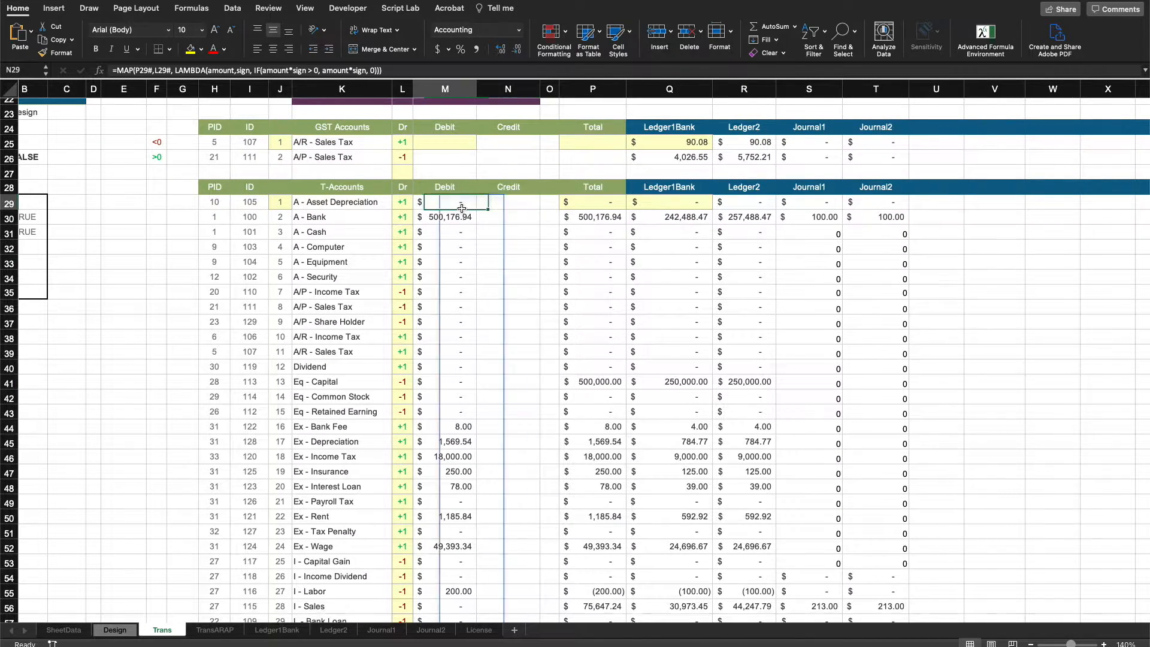
click(390, 71)
right_click(169, 70)
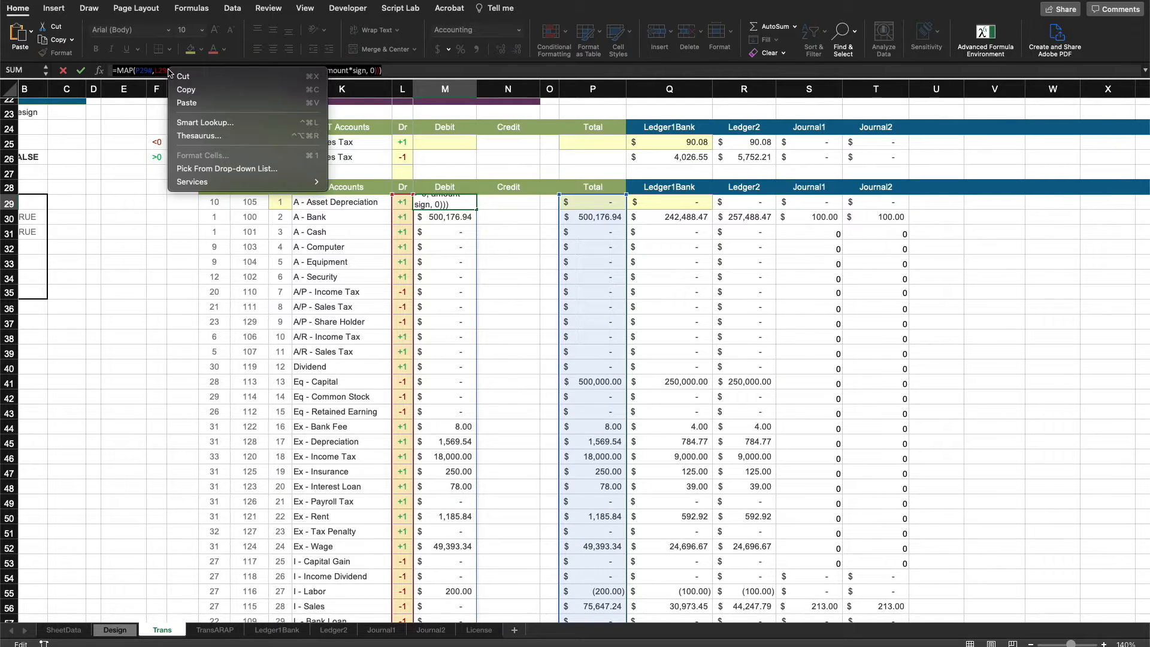
click(193, 91)
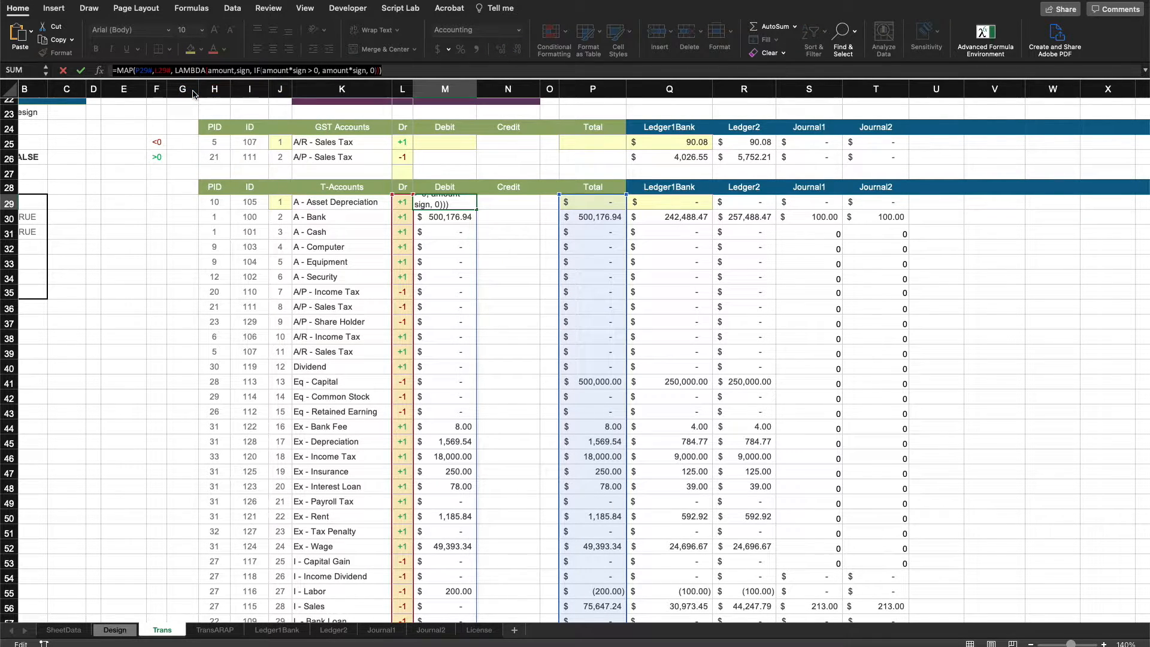
key(Escape)
key(Right)
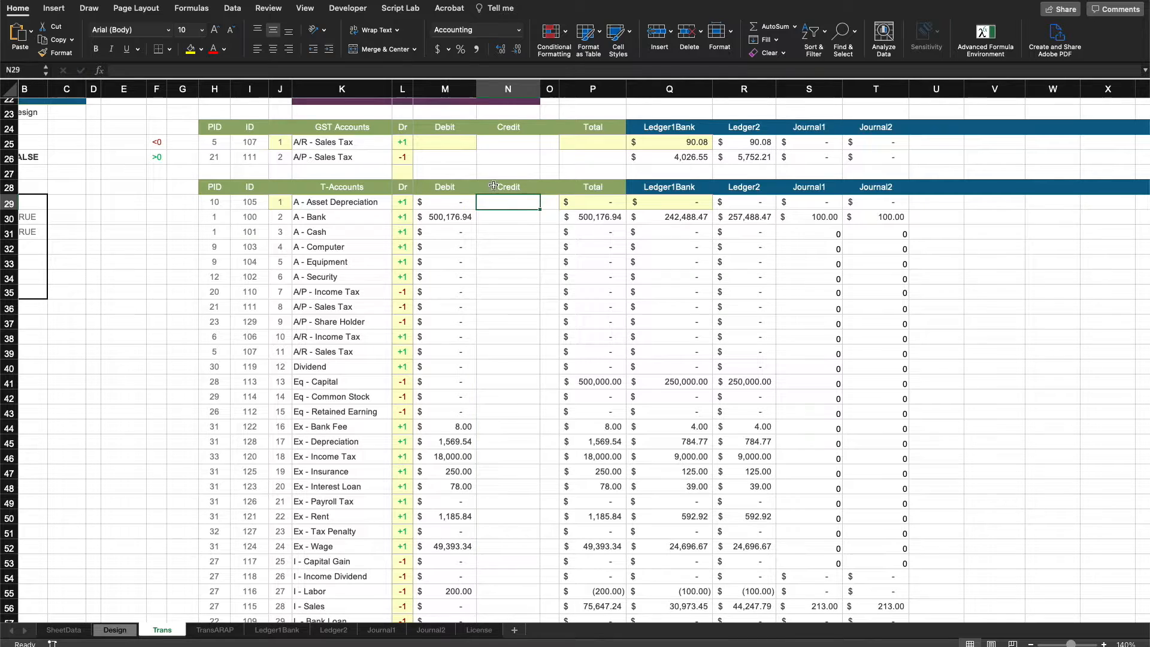
click(310, 71)
key(ctrl+v)
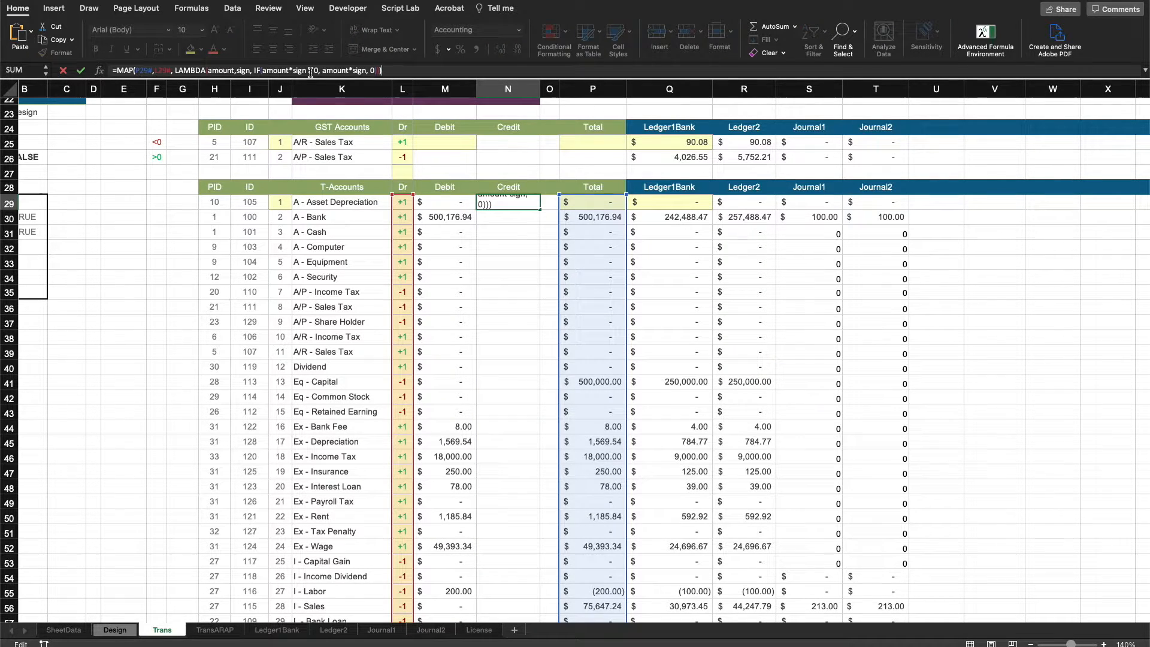
Change the N29 formula to test amount*(-sign) > 0 and return -amount*sign, then enter it.
click(292, 70)
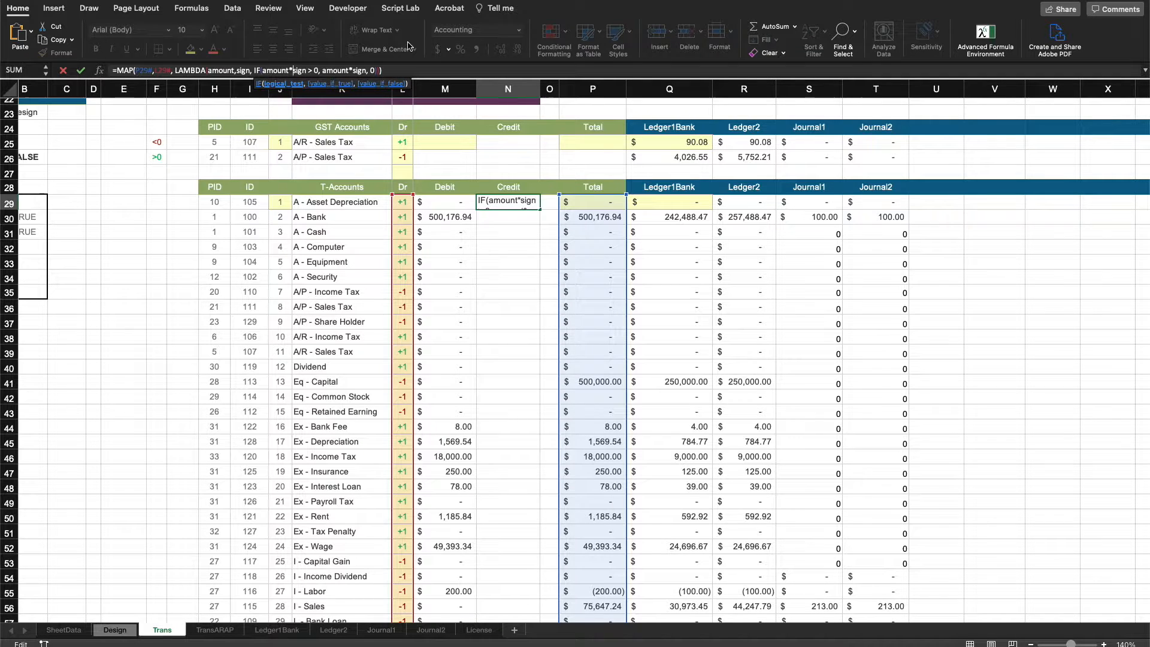
text(()
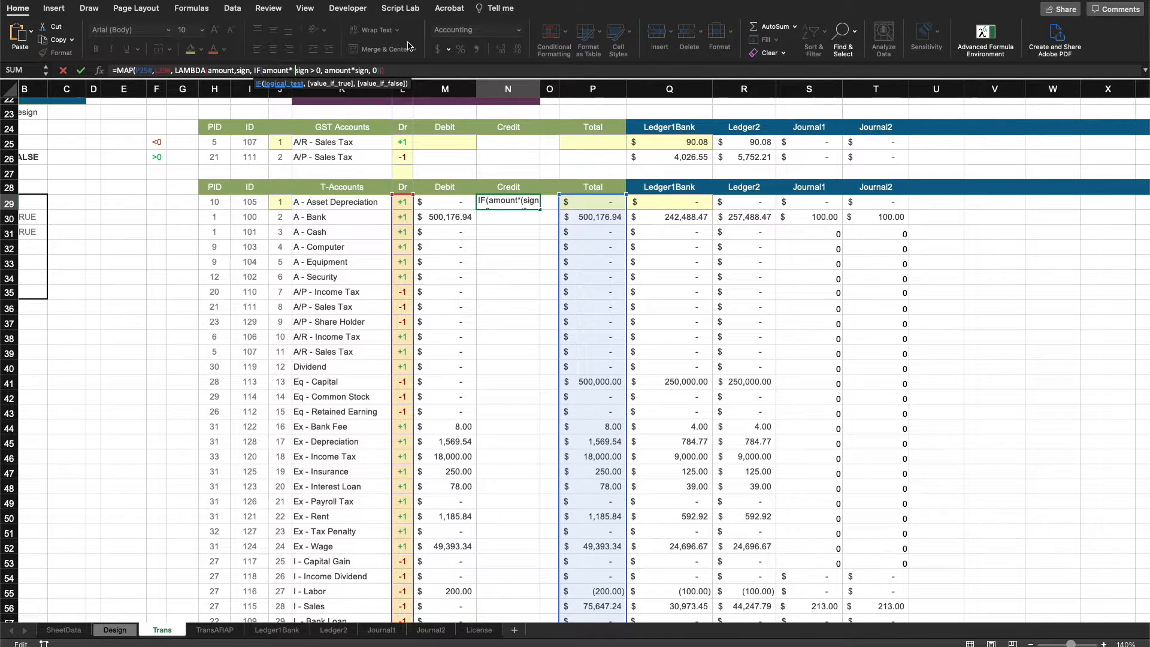
text(-)
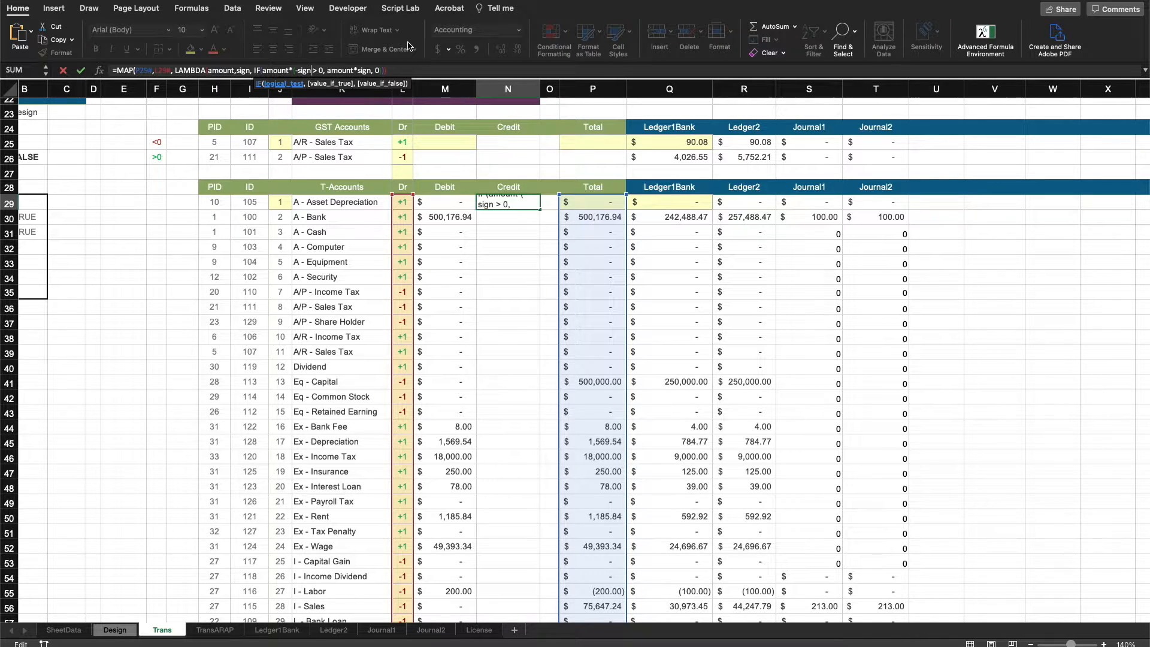
text())
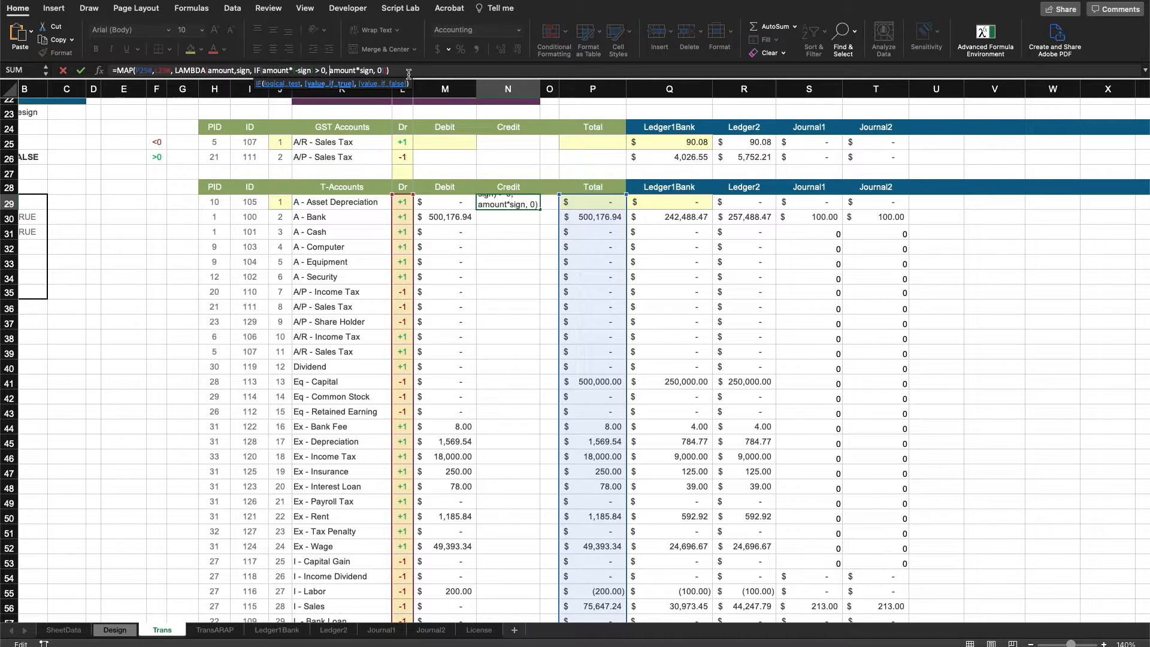
text( -)
key(Return)
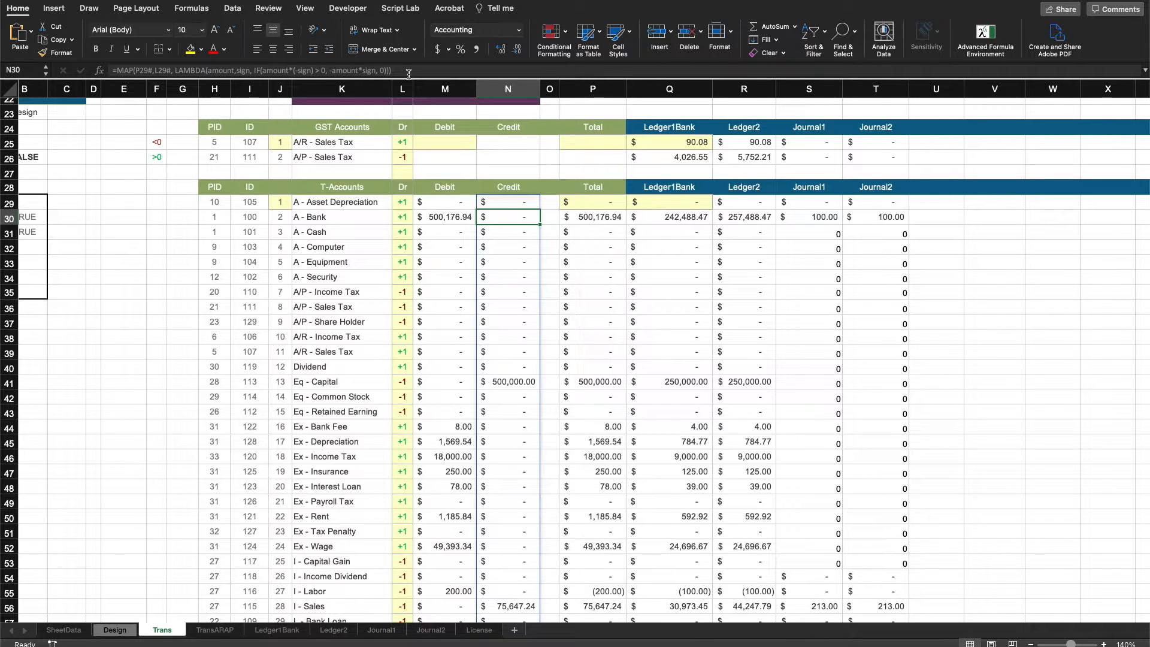
Compare the Debit, Credit and Total values across the T-account rows down to L - CCard.
scroll(513, 290, down, 2)
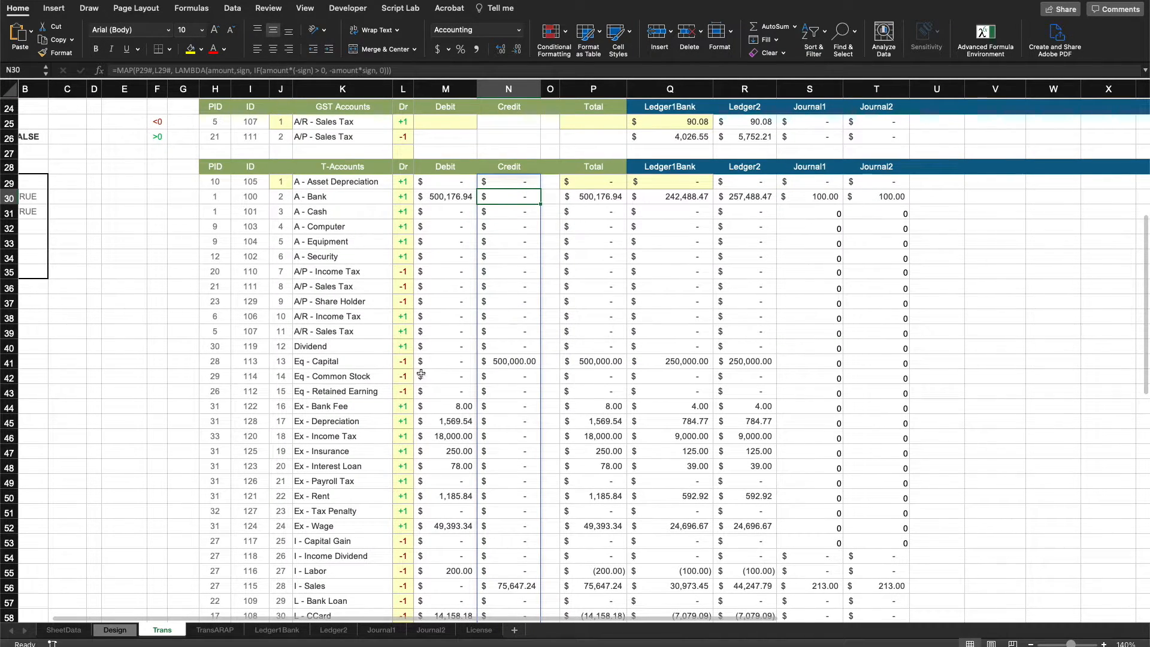
click(517, 361)
click(584, 364)
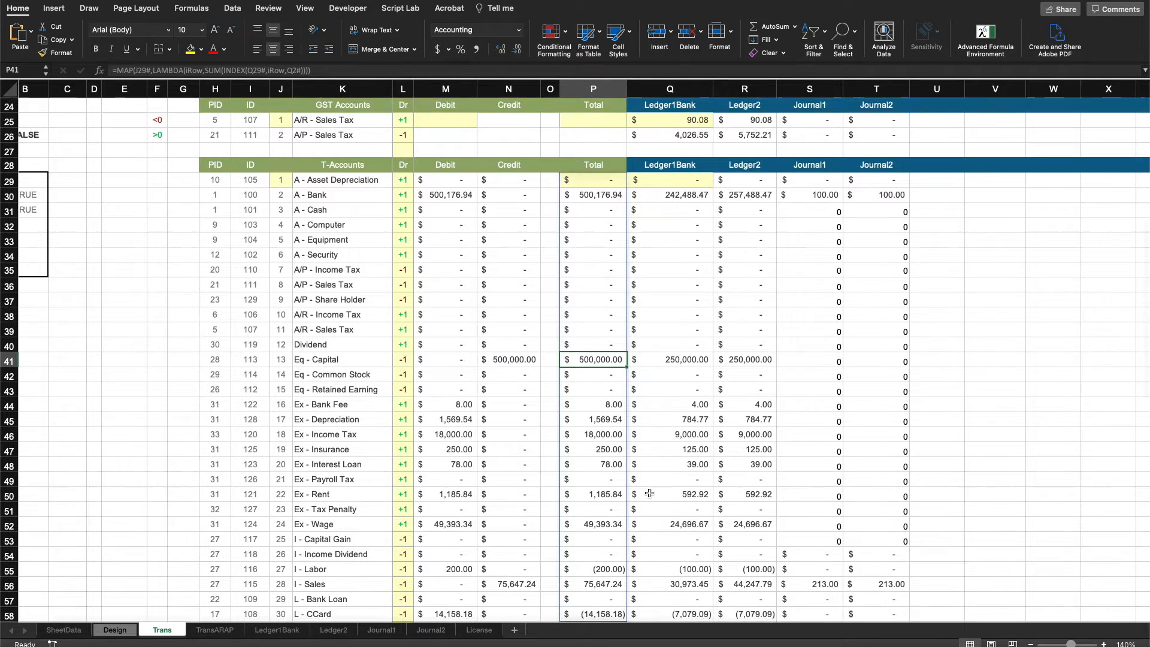
scroll(635, 479, down, 5)
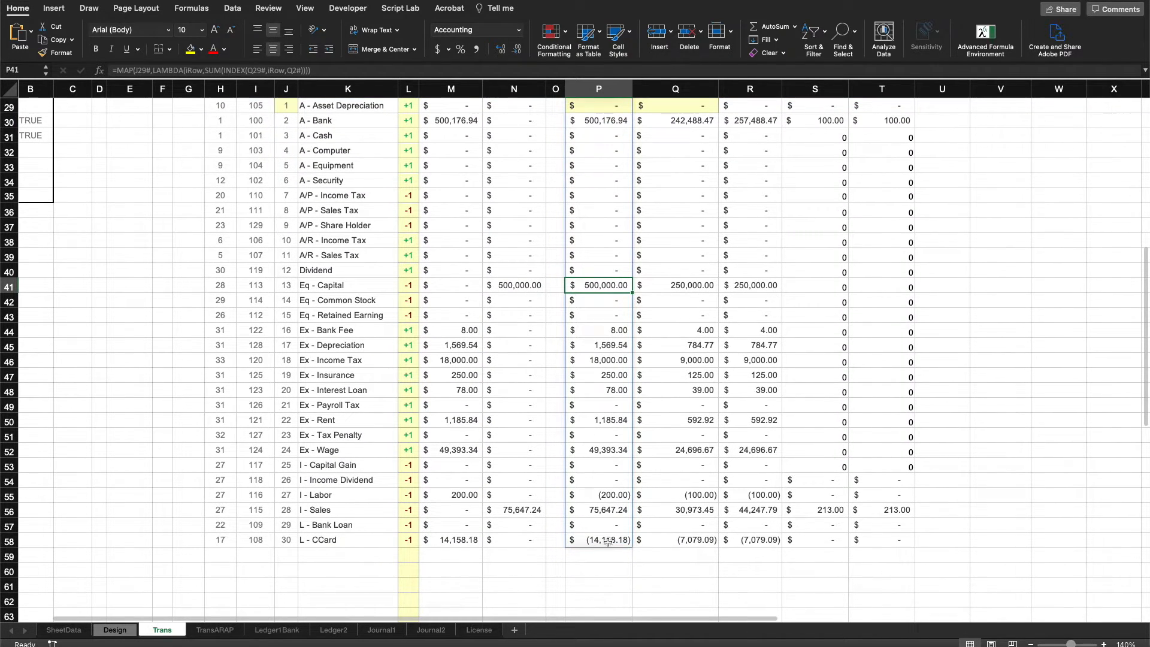
click(607, 542)
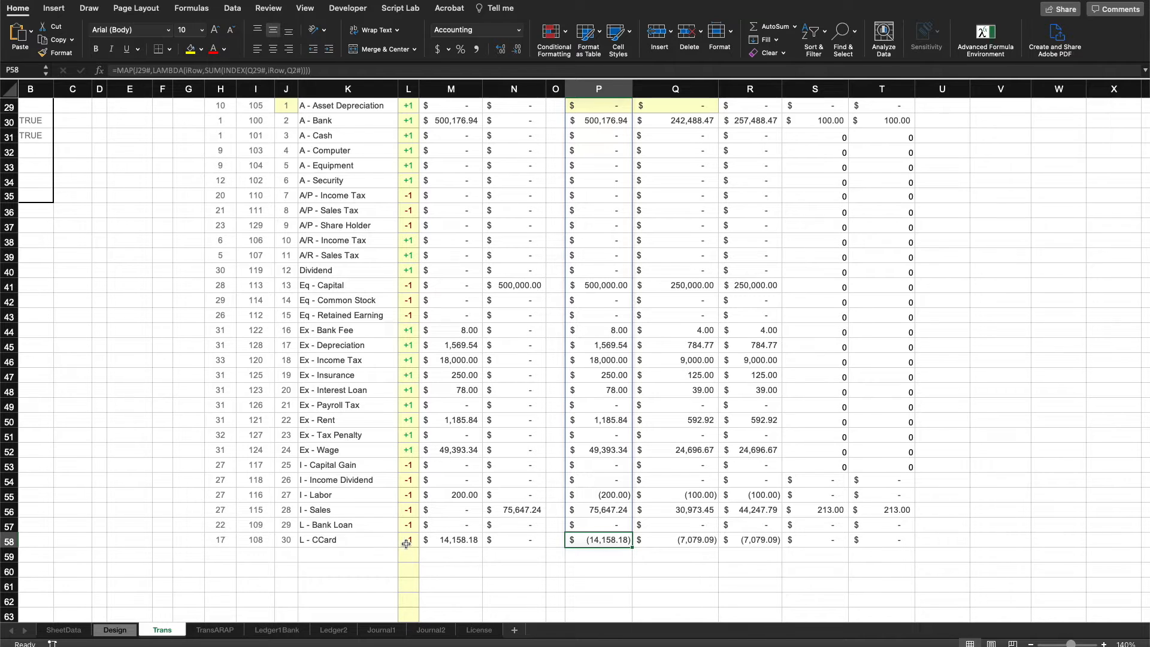
click(460, 541)
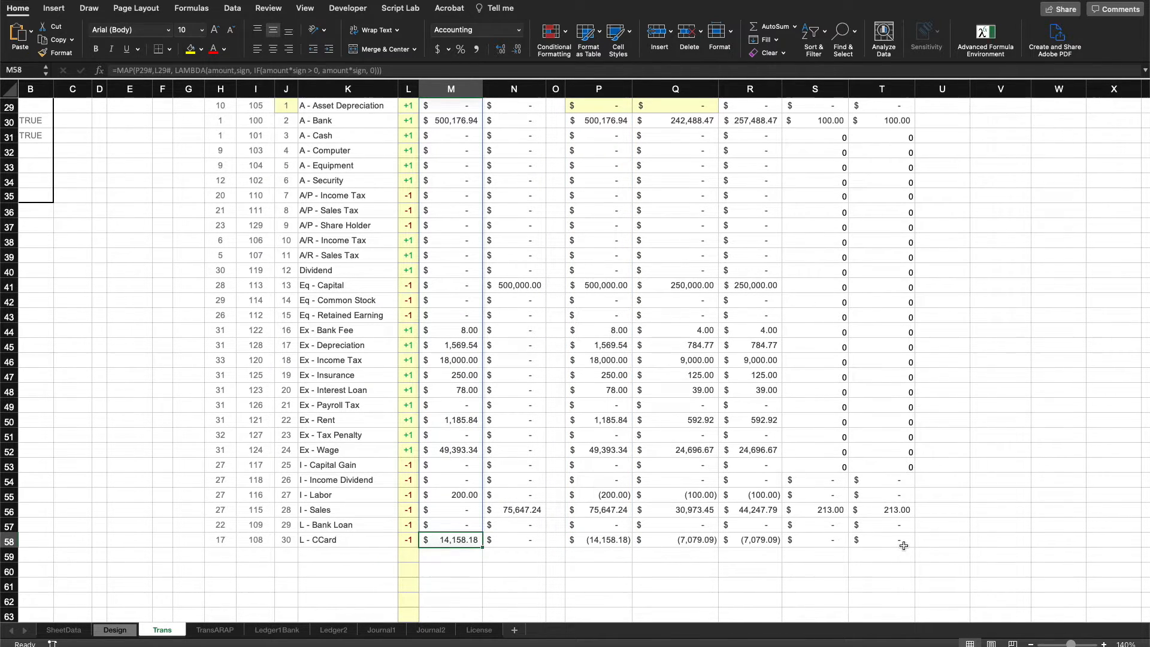
scroll(903, 545, up, 10)
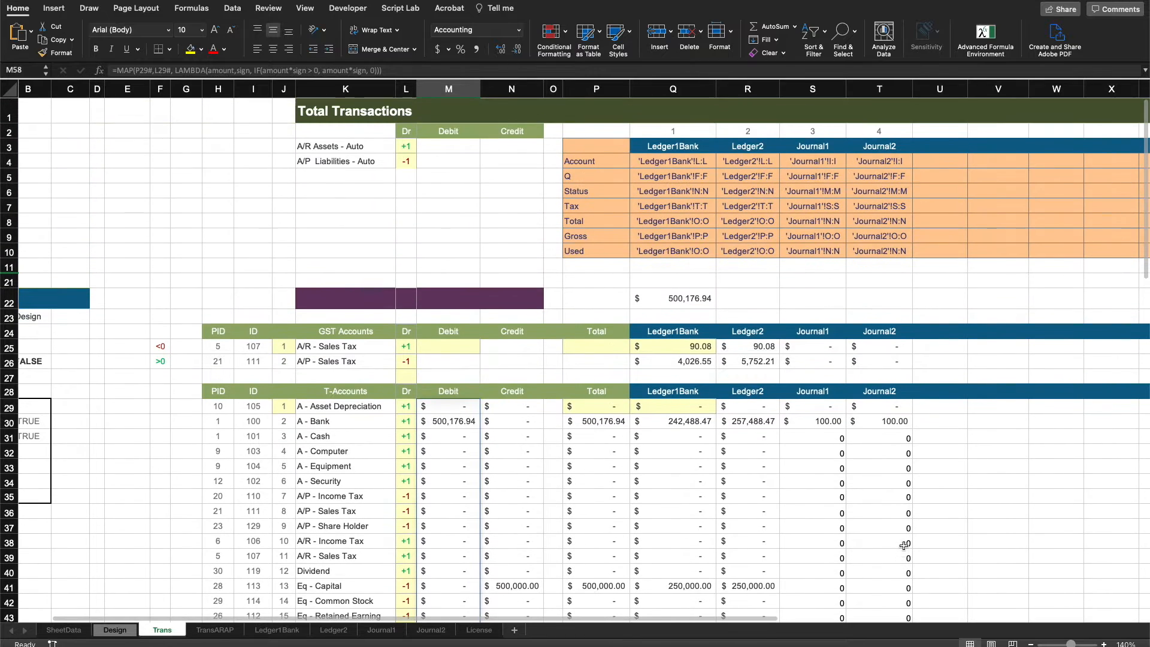
click(457, 408)
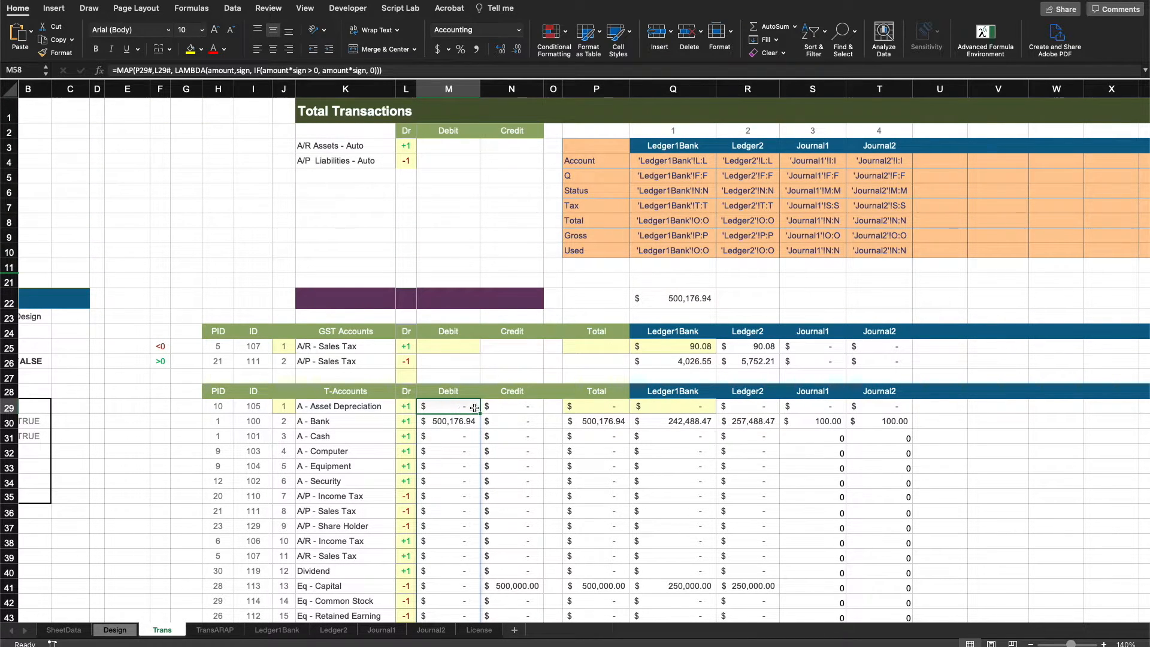
Select and examine the Debit, Credit and Total cells of the GST Accounts table.
click(461, 347)
drag(460, 347, 603, 359)
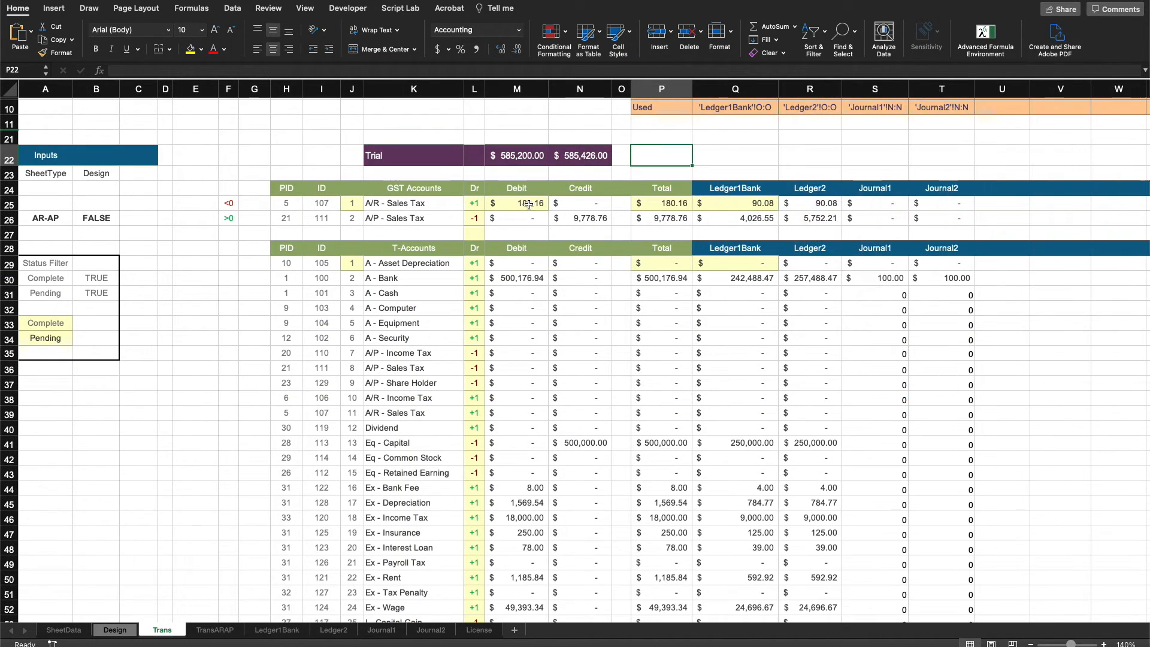
drag(529, 204, 577, 215)
click(648, 201)
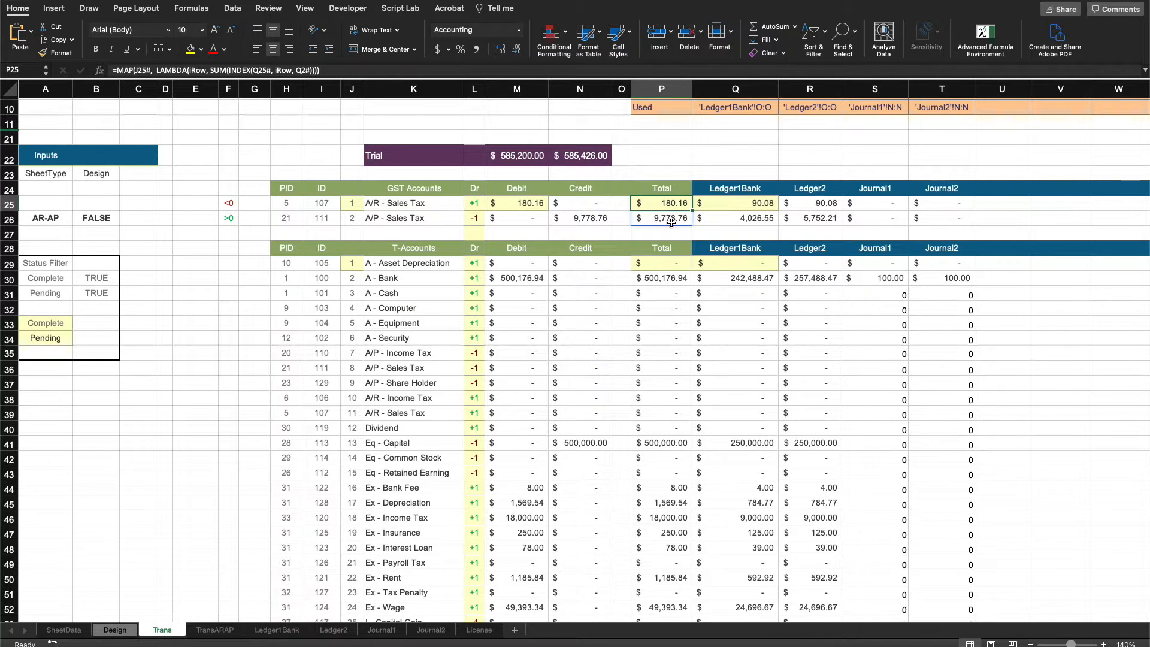
drag(669, 221, 530, 205)
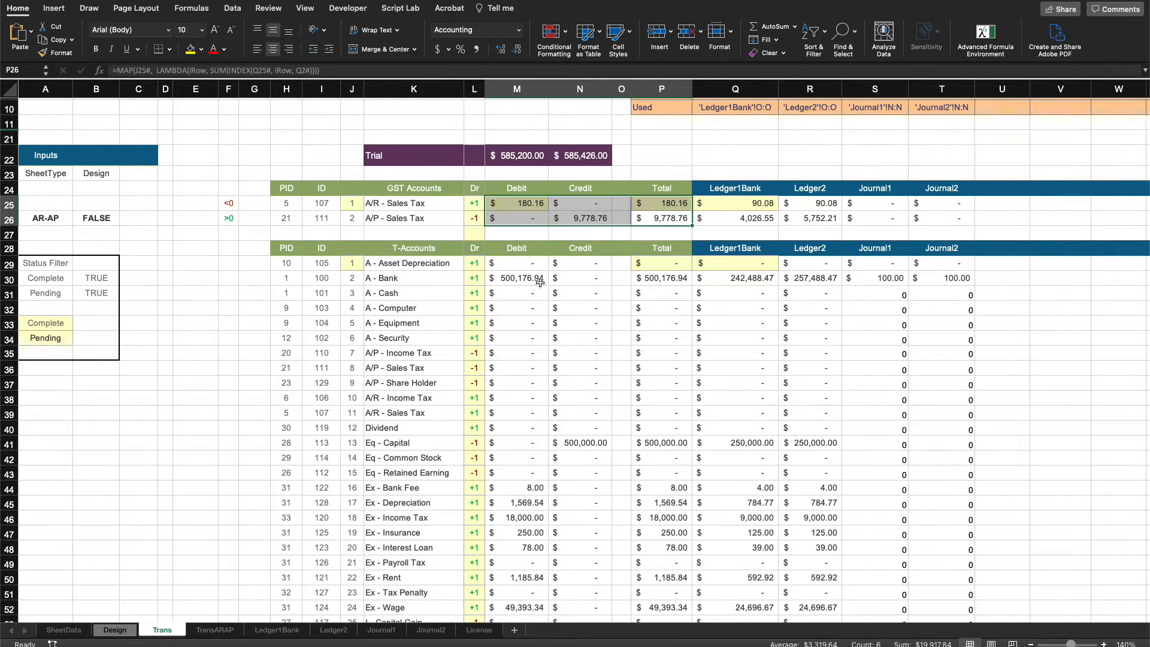
Examine the A - Bank row's Debit, Credit and Total cells and the empty area beneath the Total Transactions title.
drag(524, 268, 642, 281)
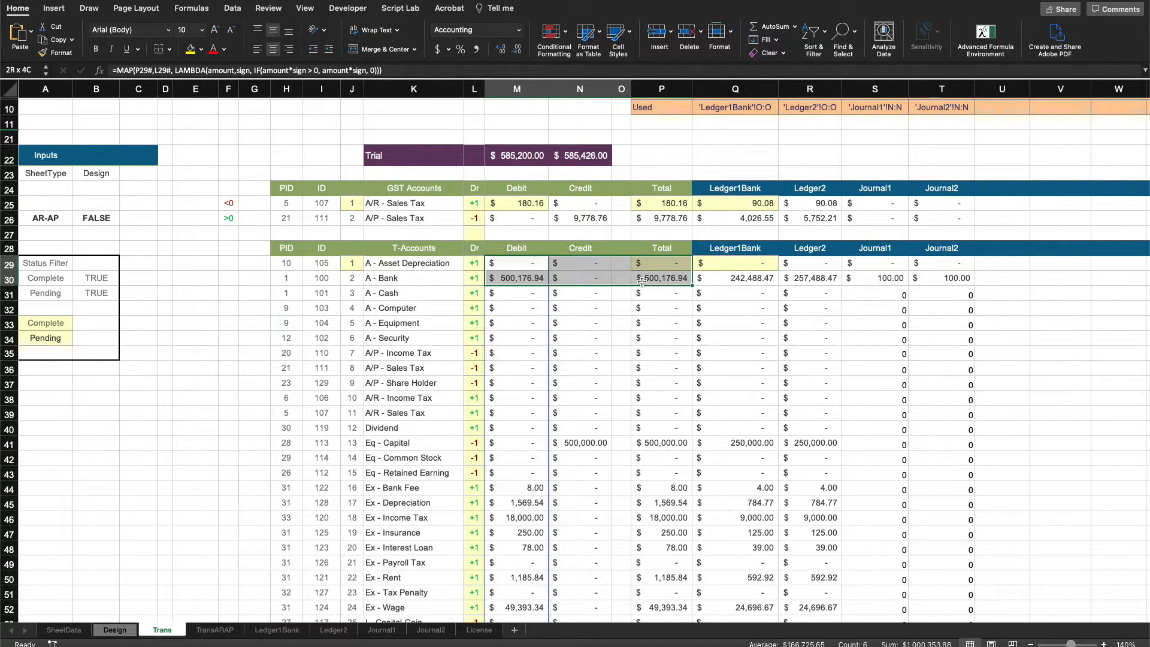
click(654, 154)
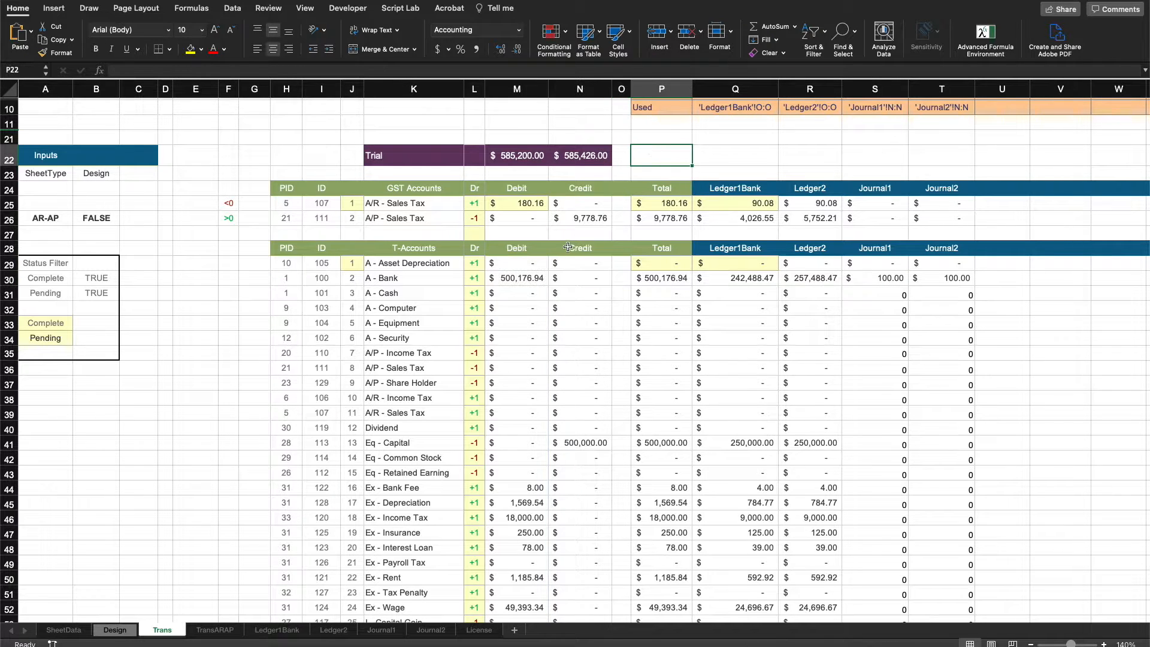
scroll(300, 541, up, 5)
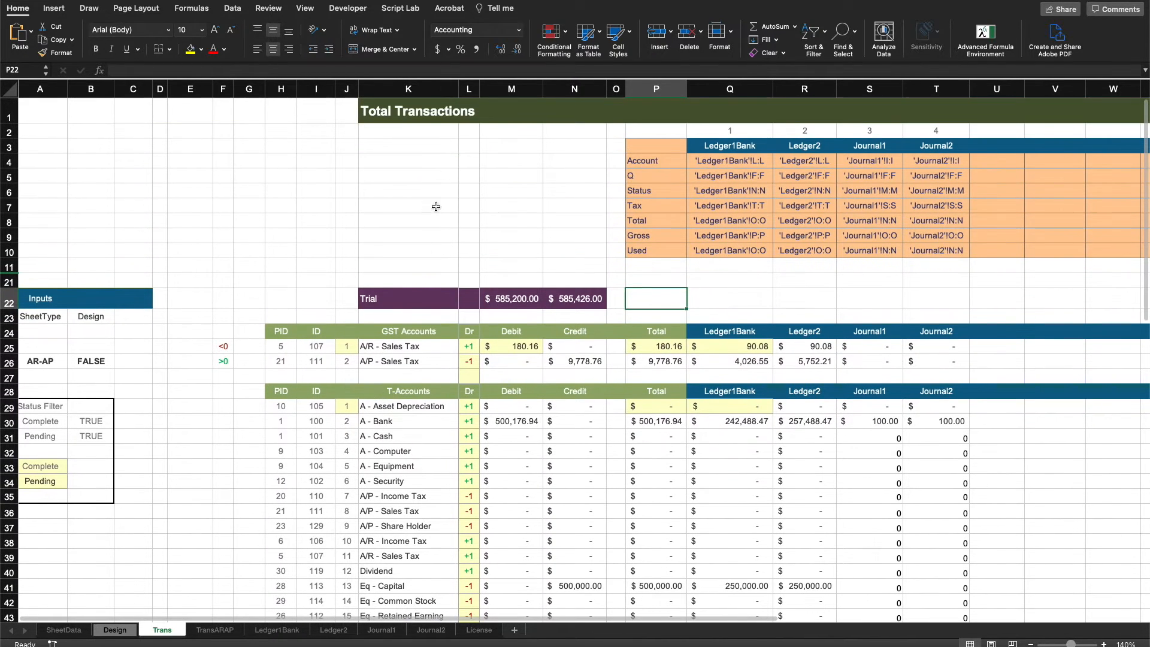
click(436, 206)
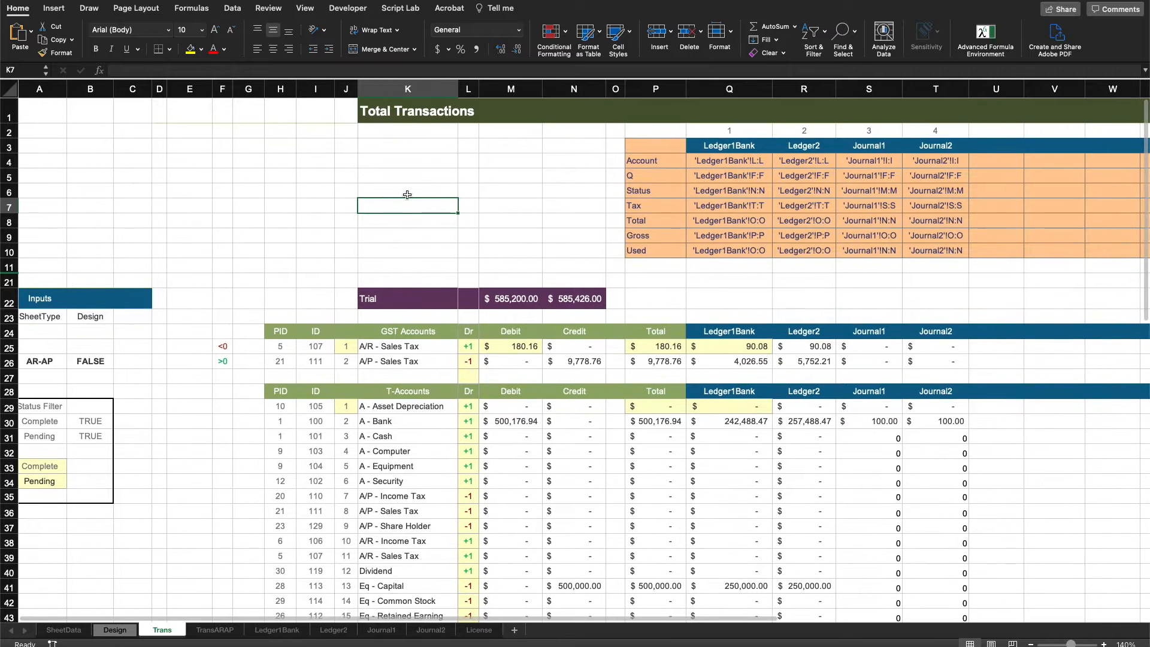
drag(404, 129, 587, 210)
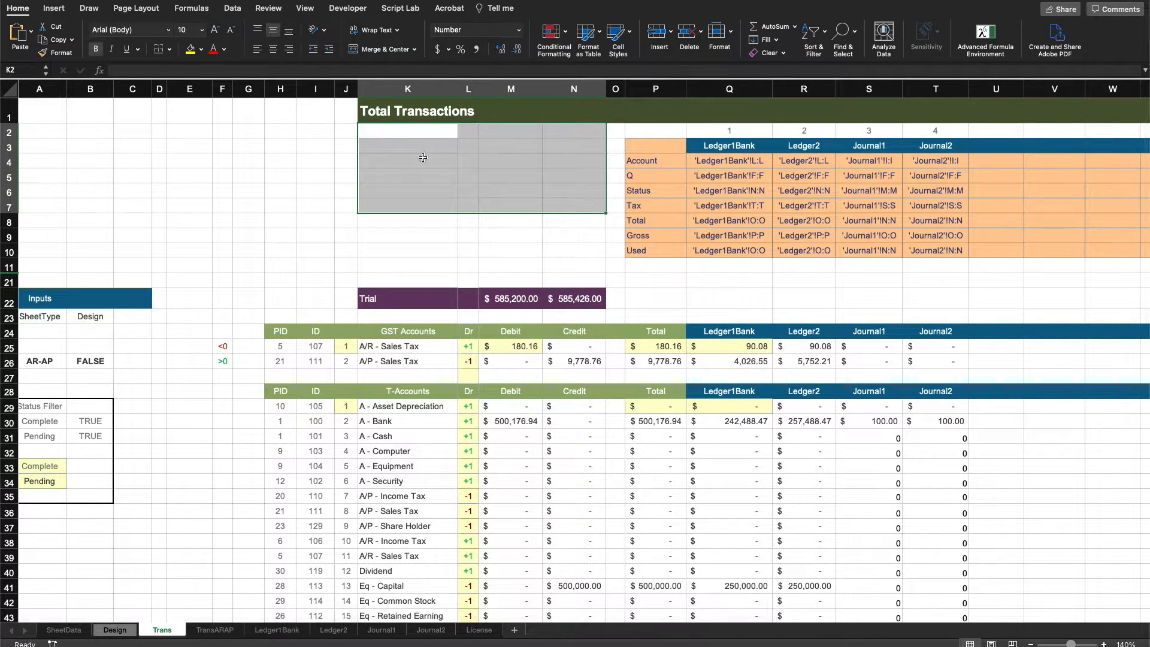
click(531, 238)
click(286, 419)
Switch to the TransARAP sheet.
scroll(228, 604, down, 1)
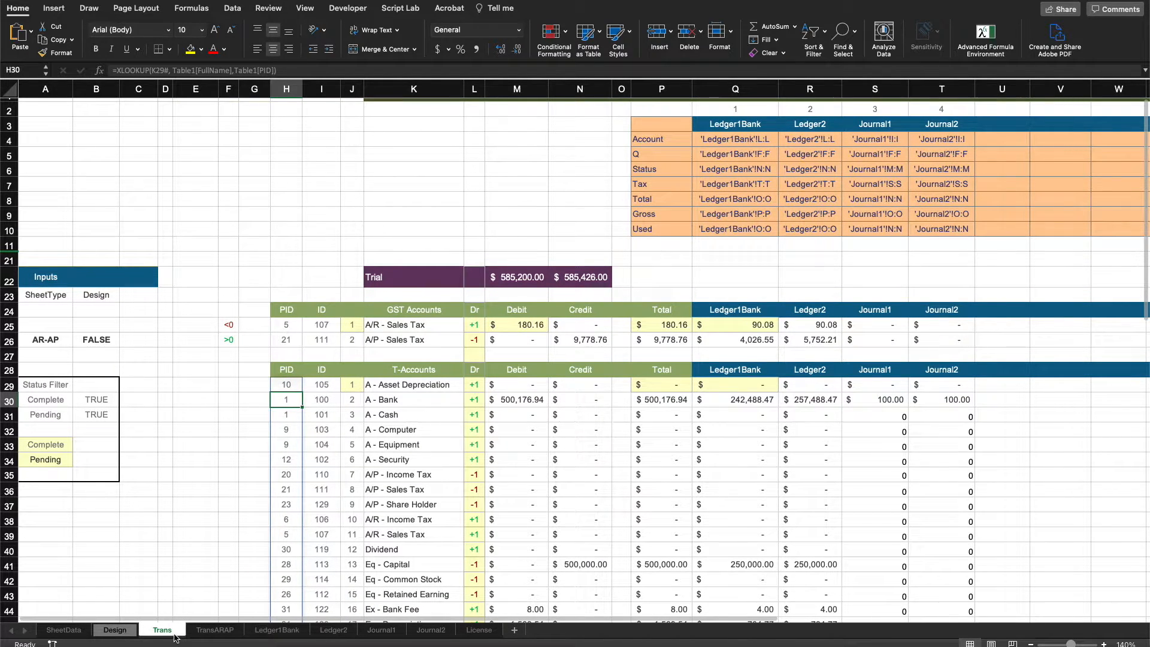
click(217, 630)
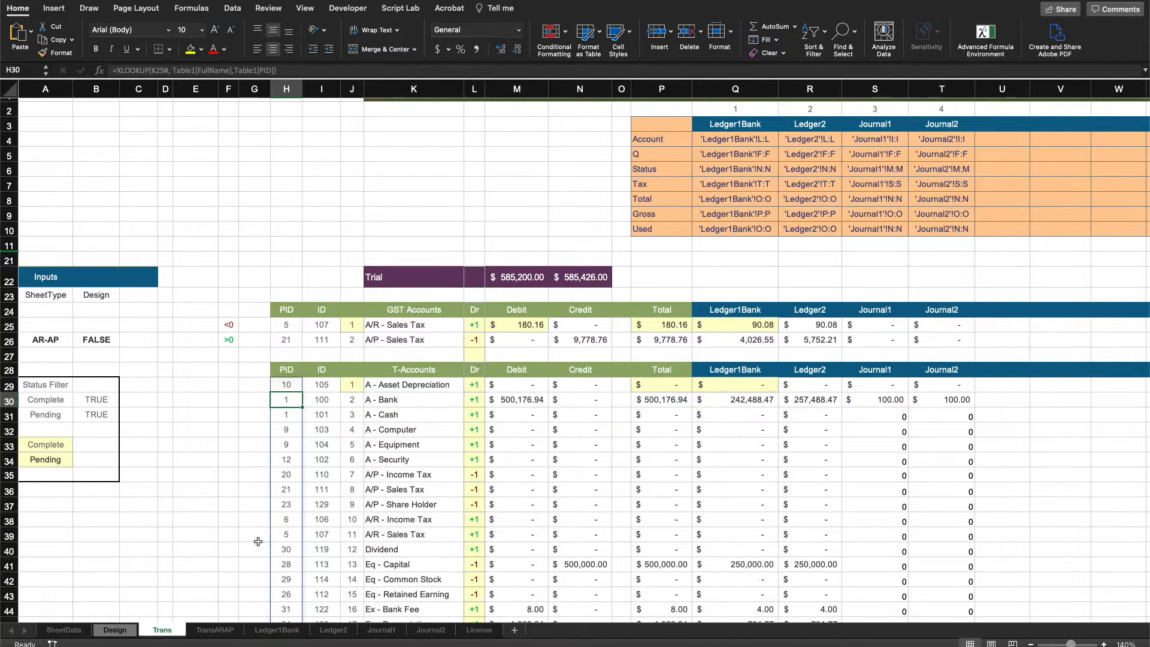
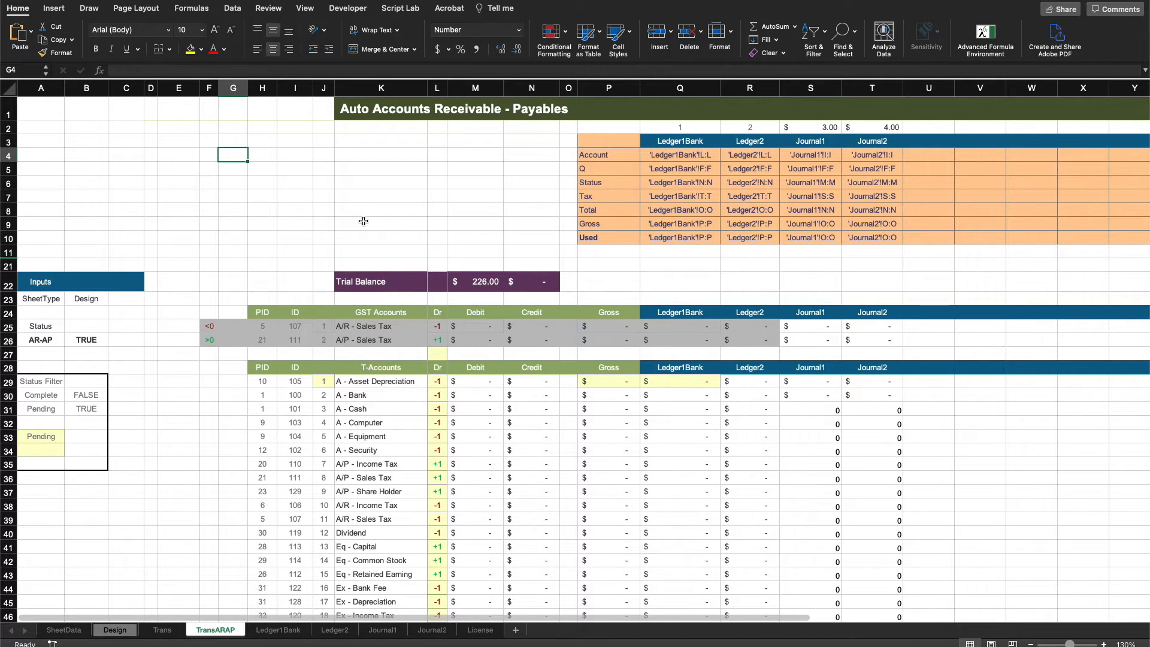
Inspect the MAKEARRAY formula in the Ledger1Bank column of the T-Accounts table.
click(86, 340)
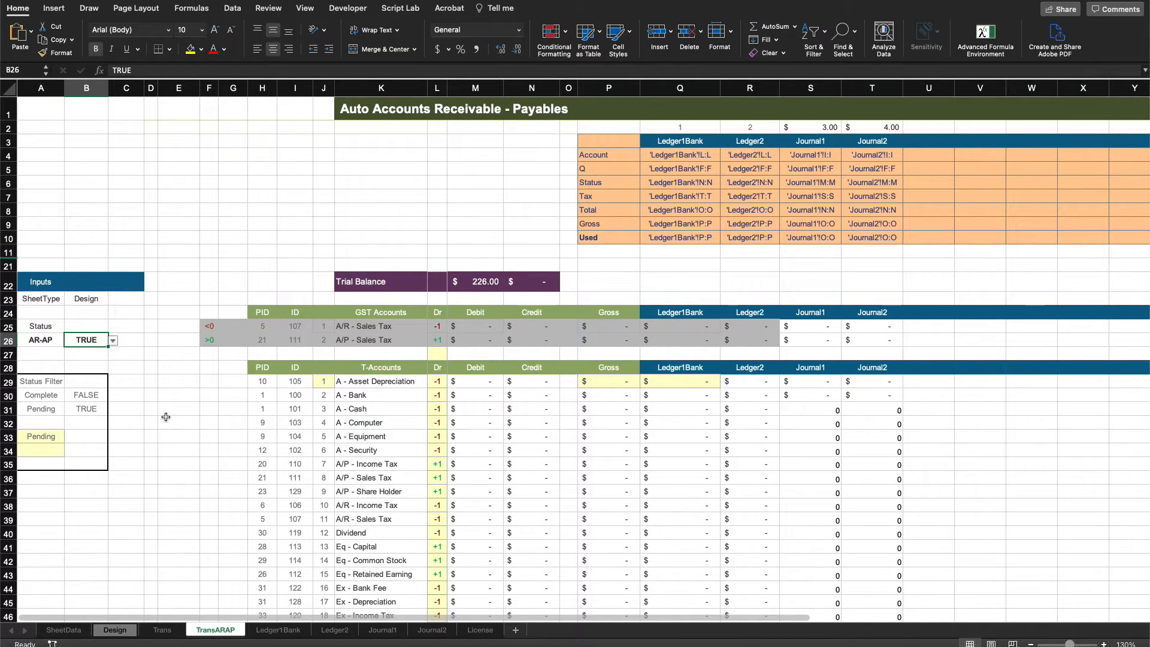
click(645, 264)
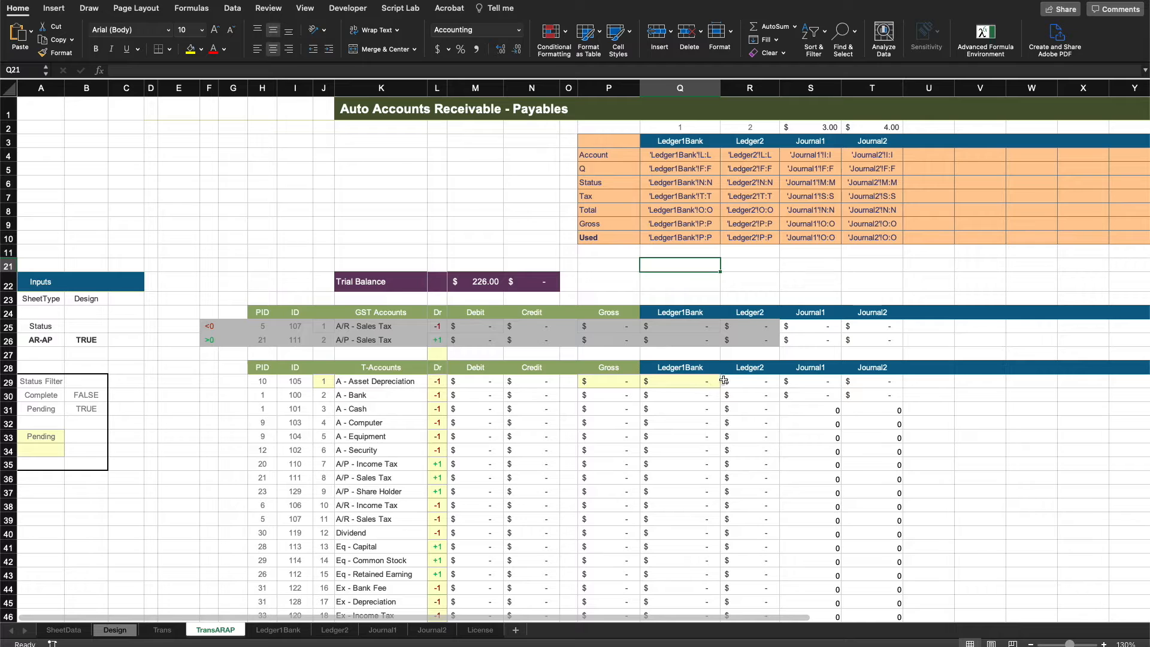
click(687, 381)
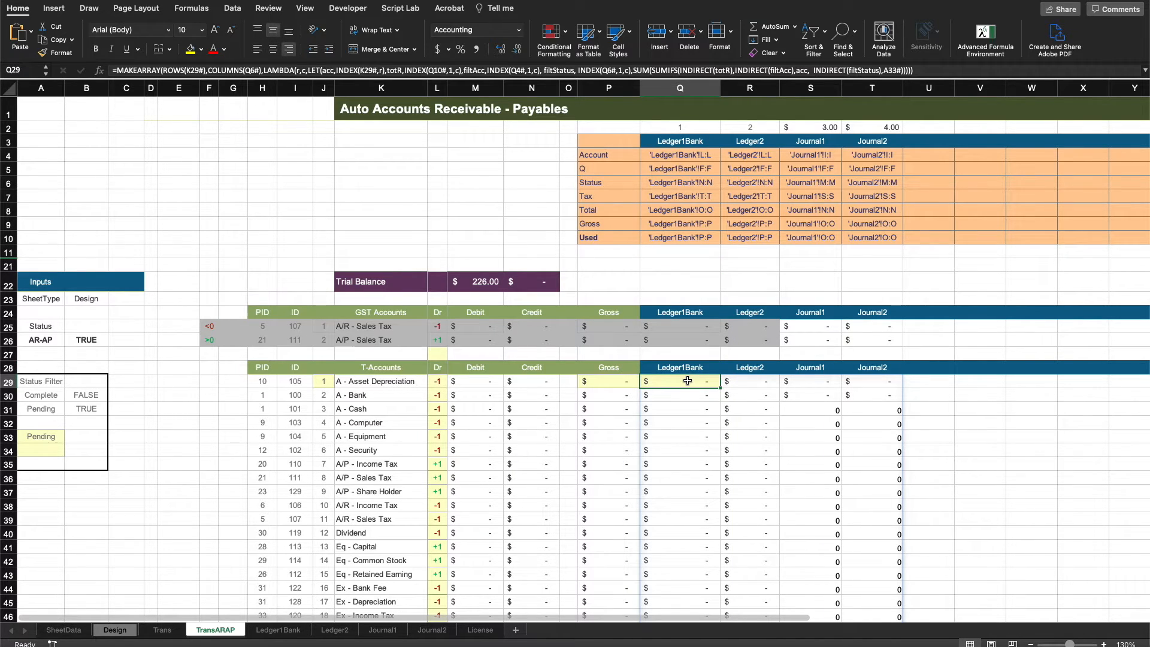
double_click(688, 381)
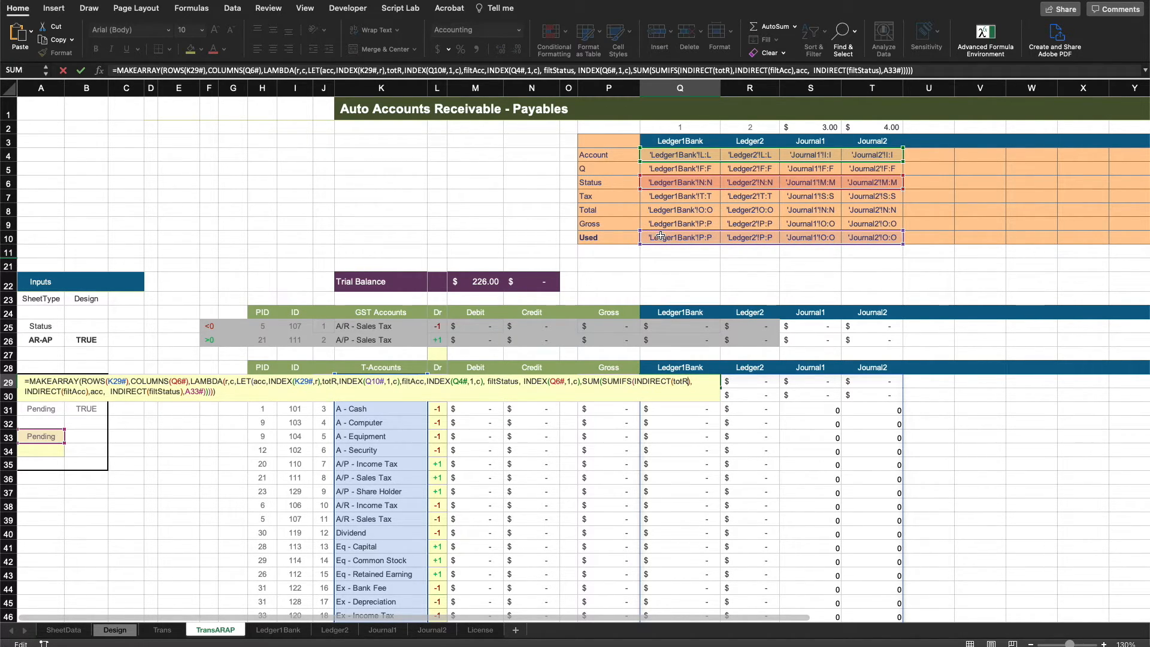
key(Return)
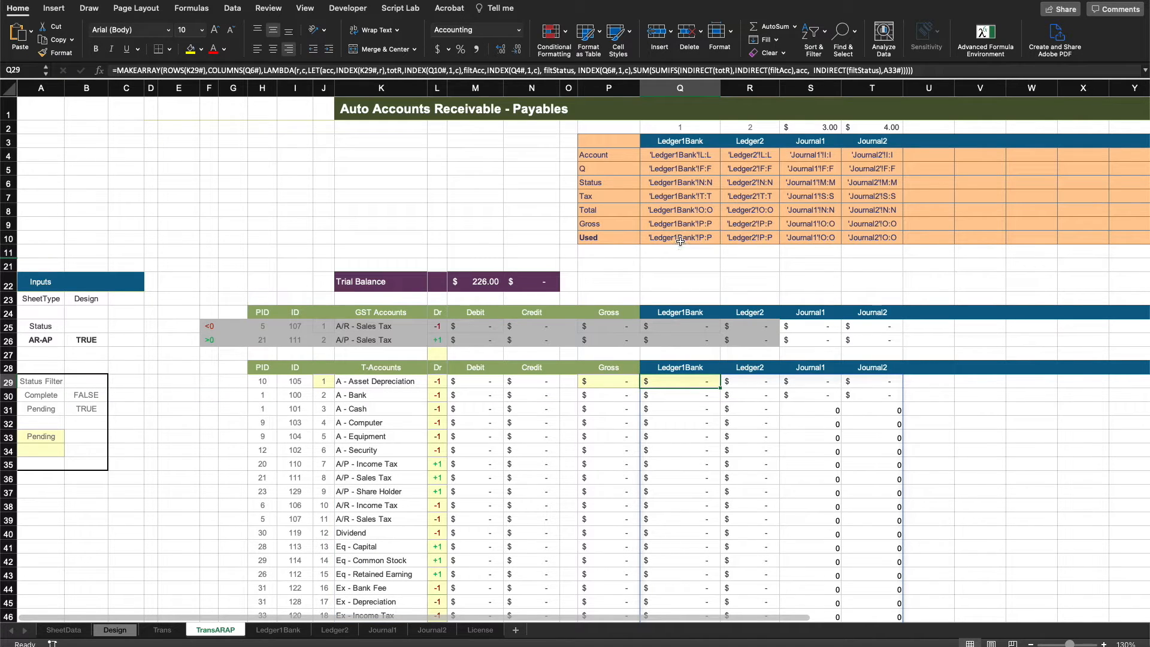
Inspect the MAP formula in the Used row and the XLOOKUP formula in the Dr column.
double_click(680, 240)
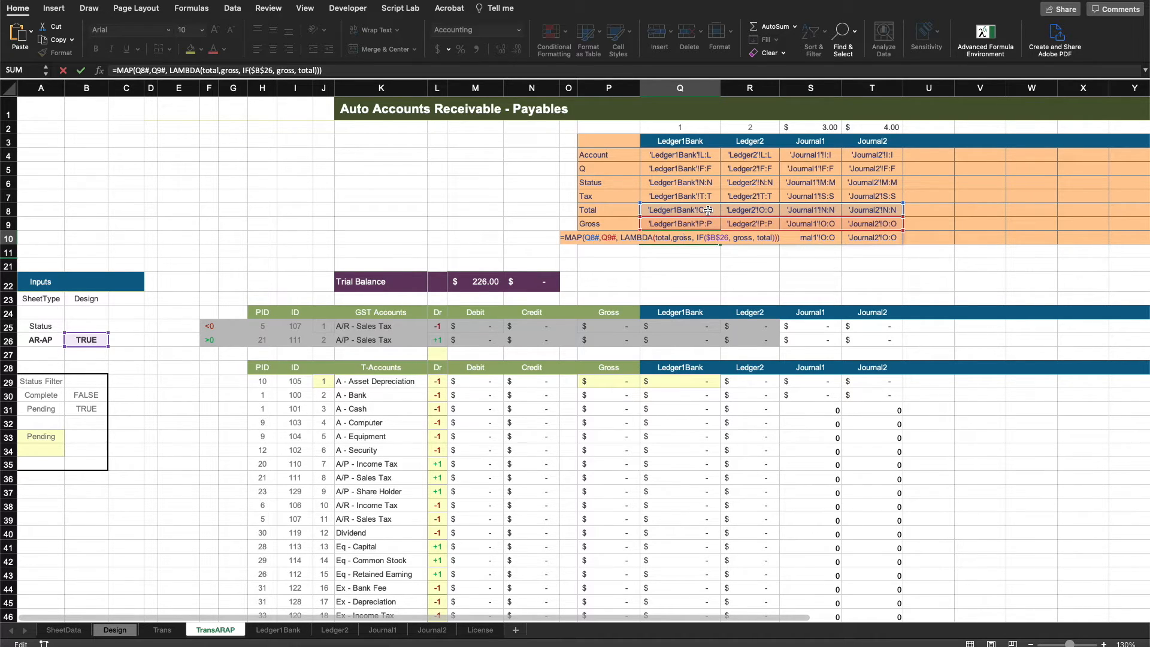
key(Return)
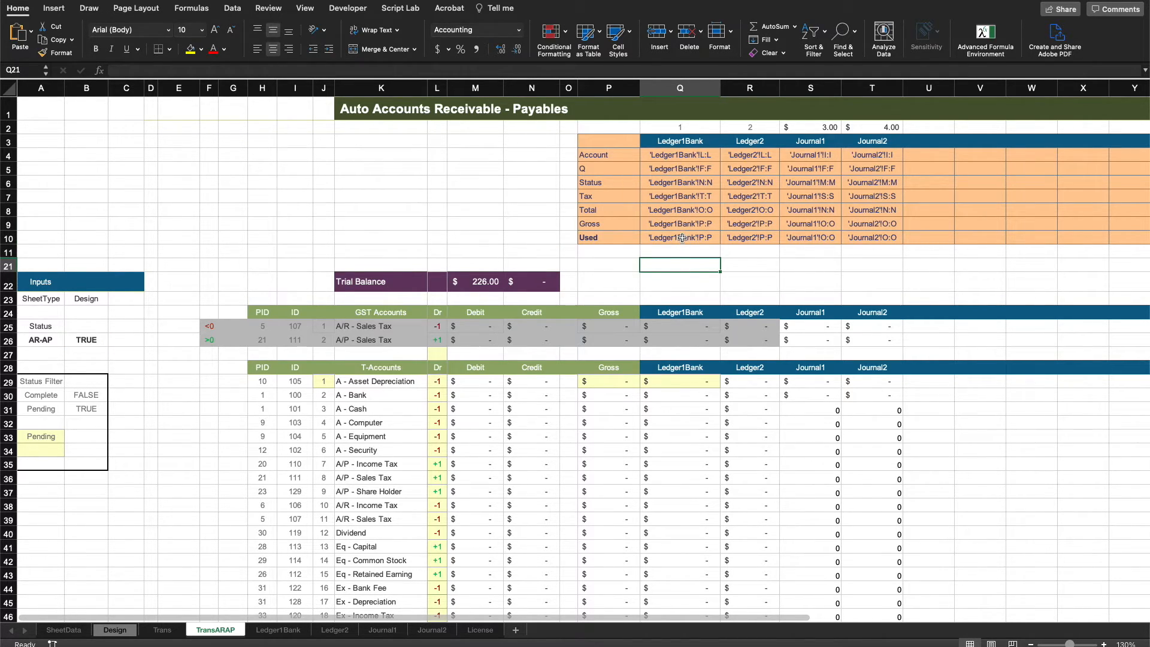
click(681, 238)
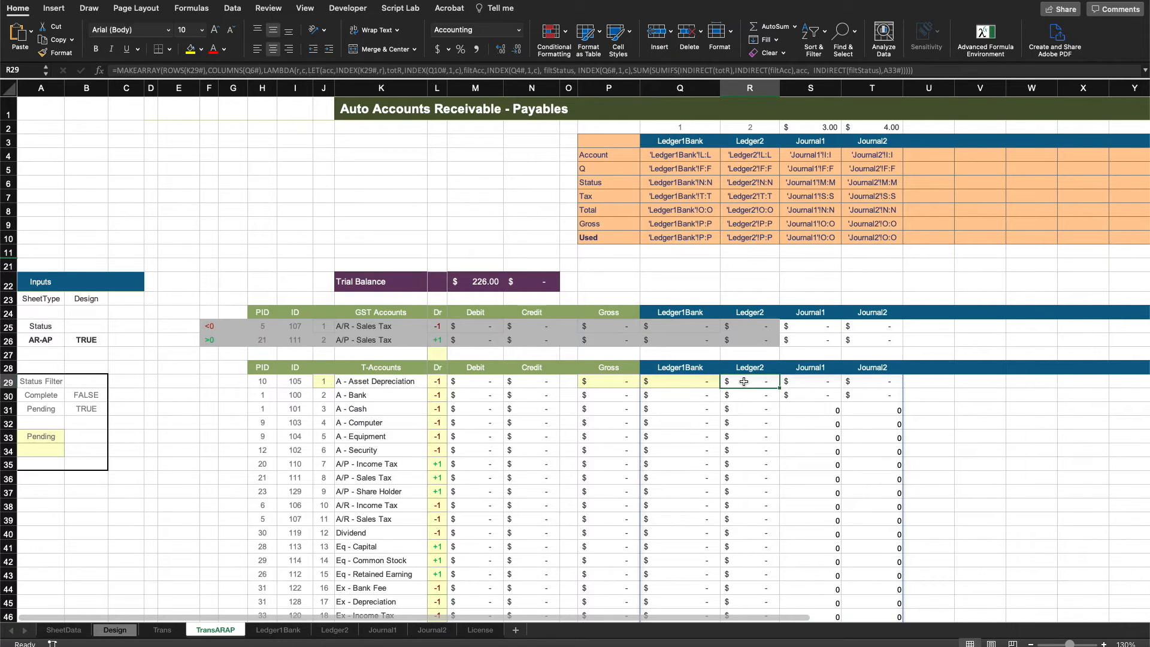
click(689, 276)
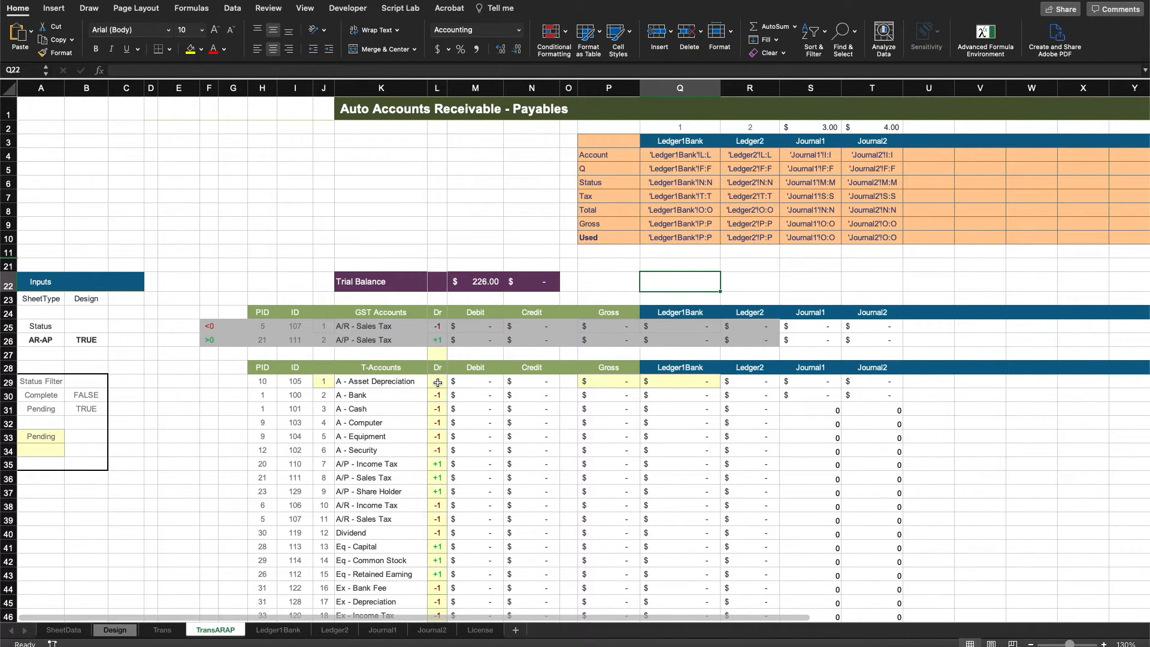
click(438, 382)
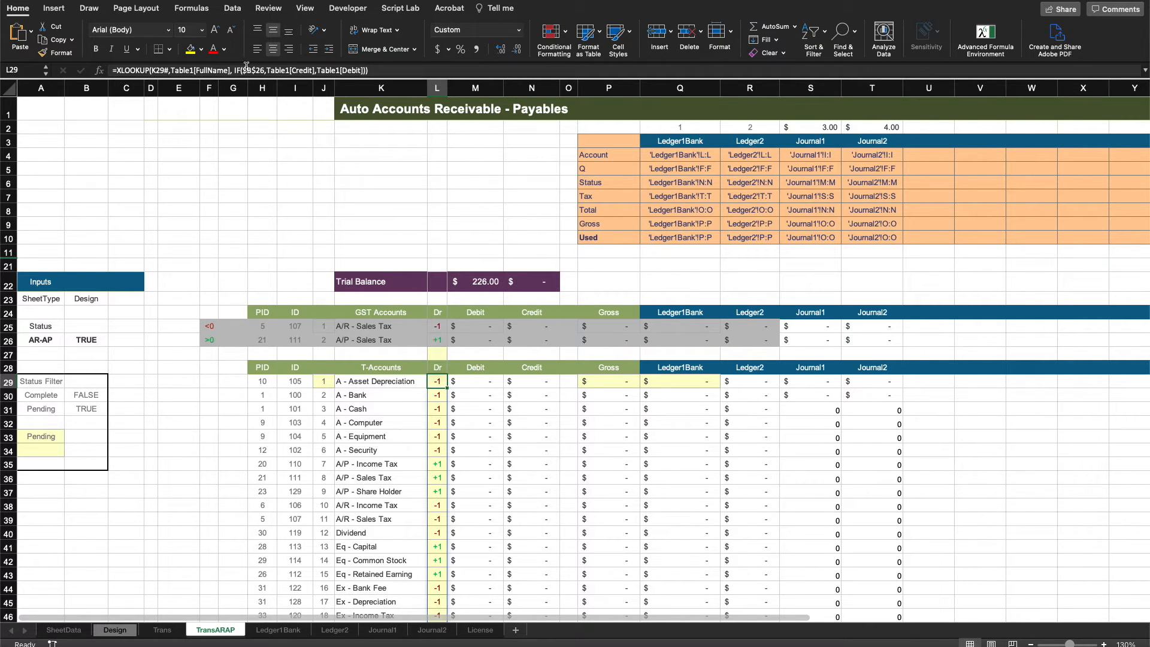
click(85, 339)
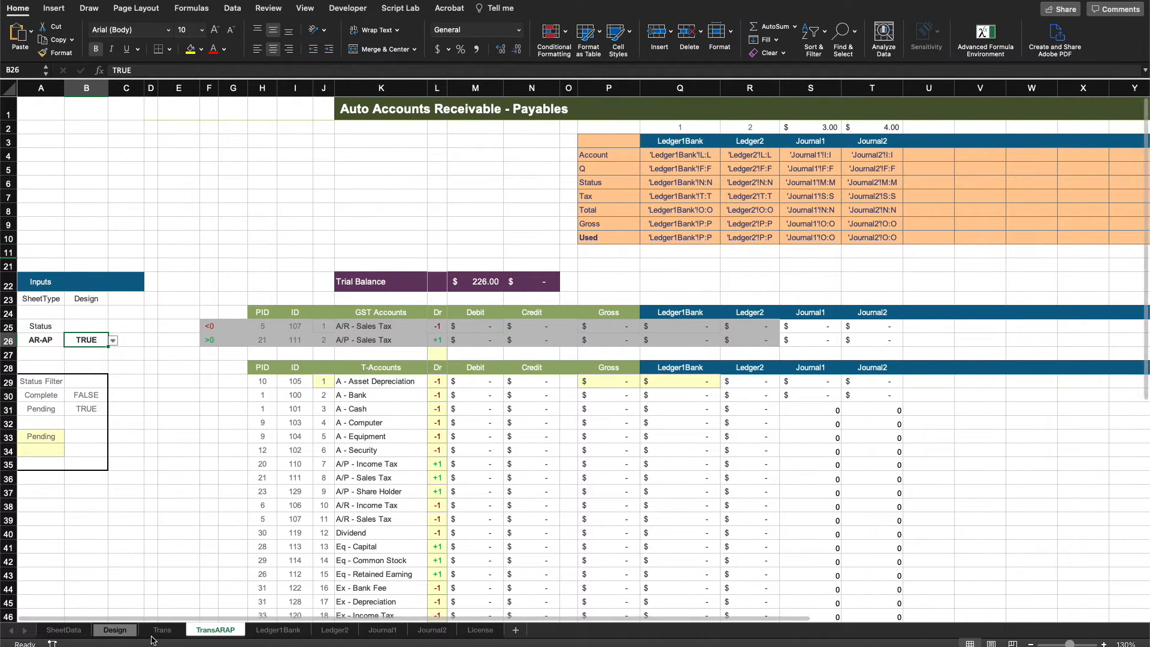
click(160, 630)
click(215, 630)
click(168, 436)
click(45, 433)
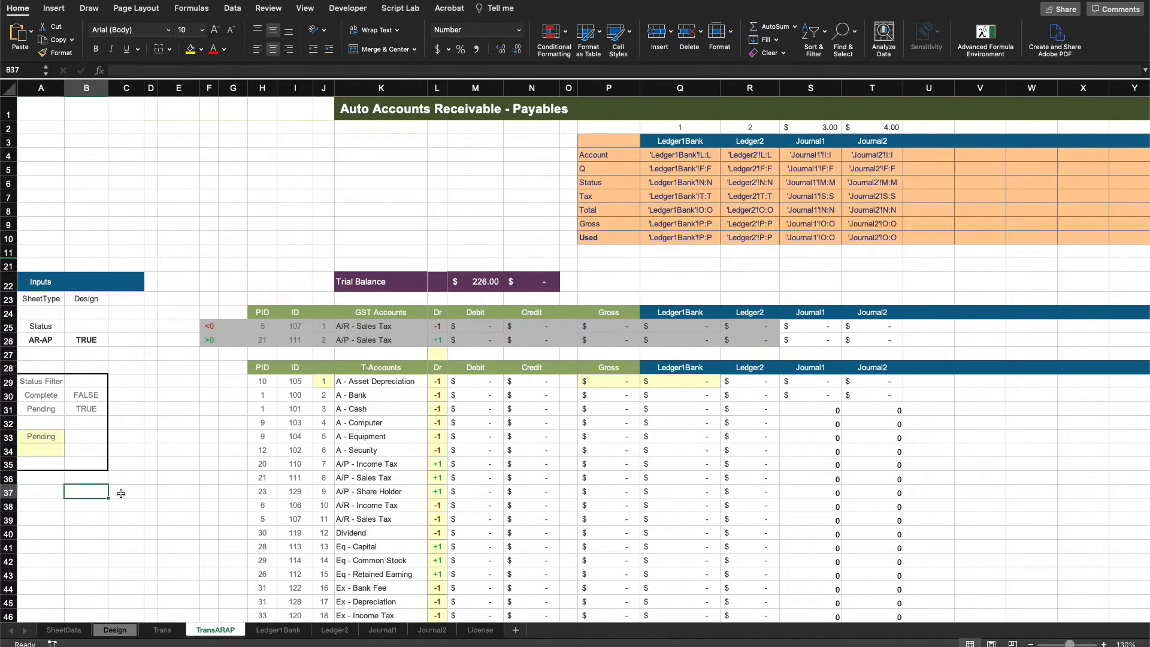
Compare the Ledger1Bank MAKEARRAY formula on the TransARAP sheet with the one on the Trans sheet.
click(672, 381)
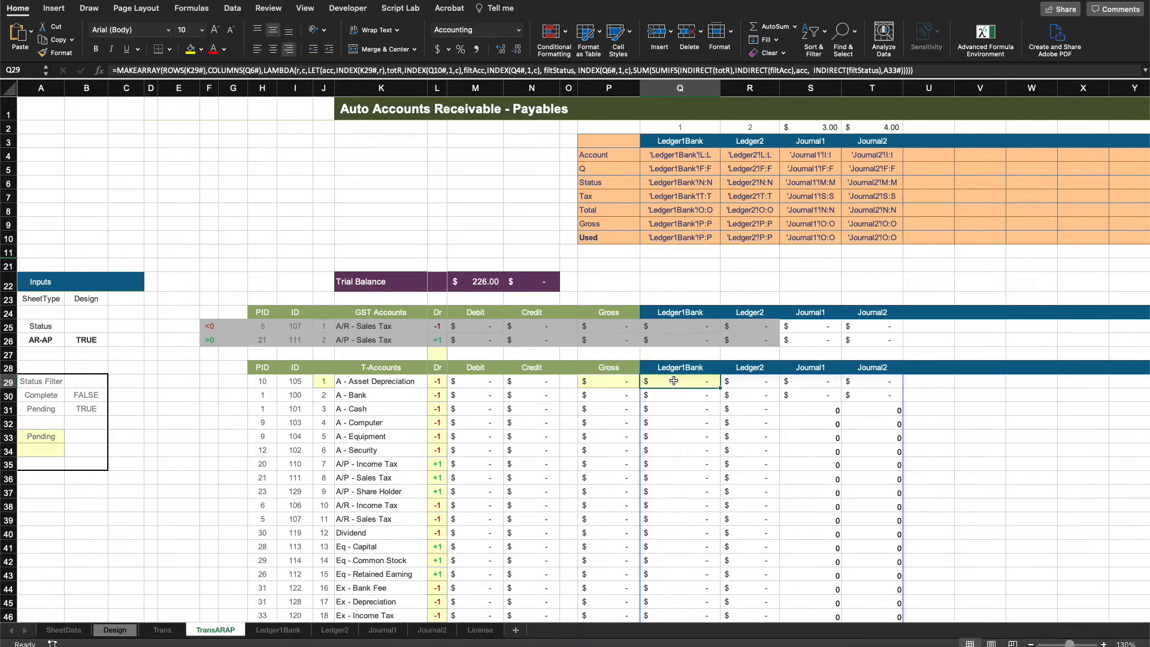
double_click(672, 380)
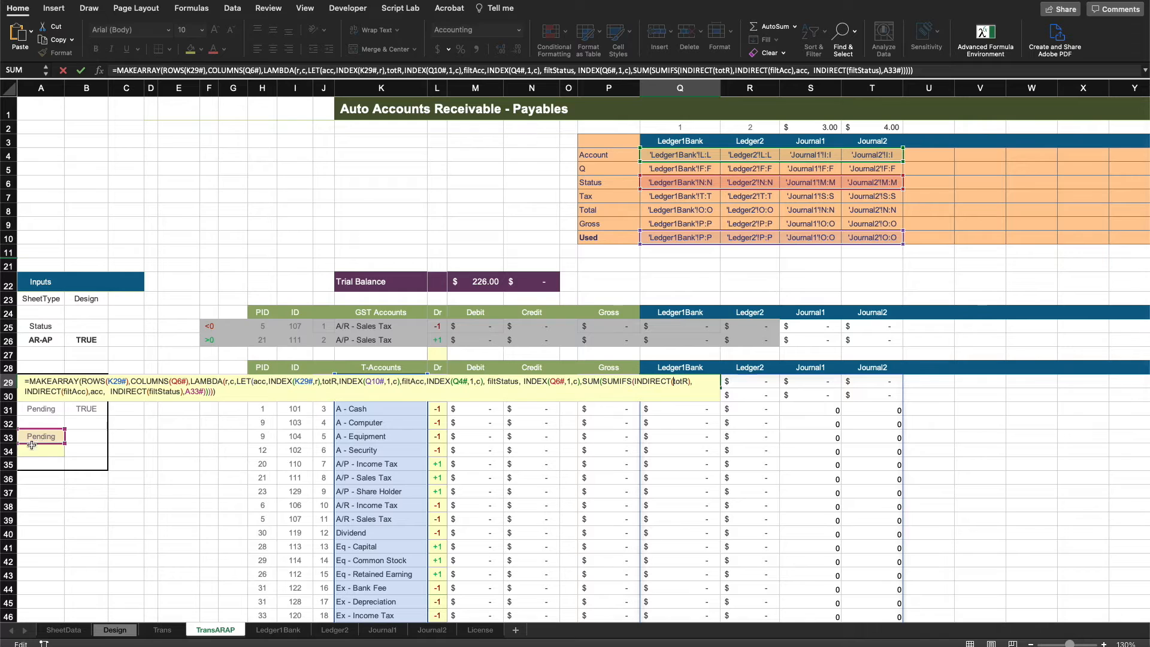
key(Escape)
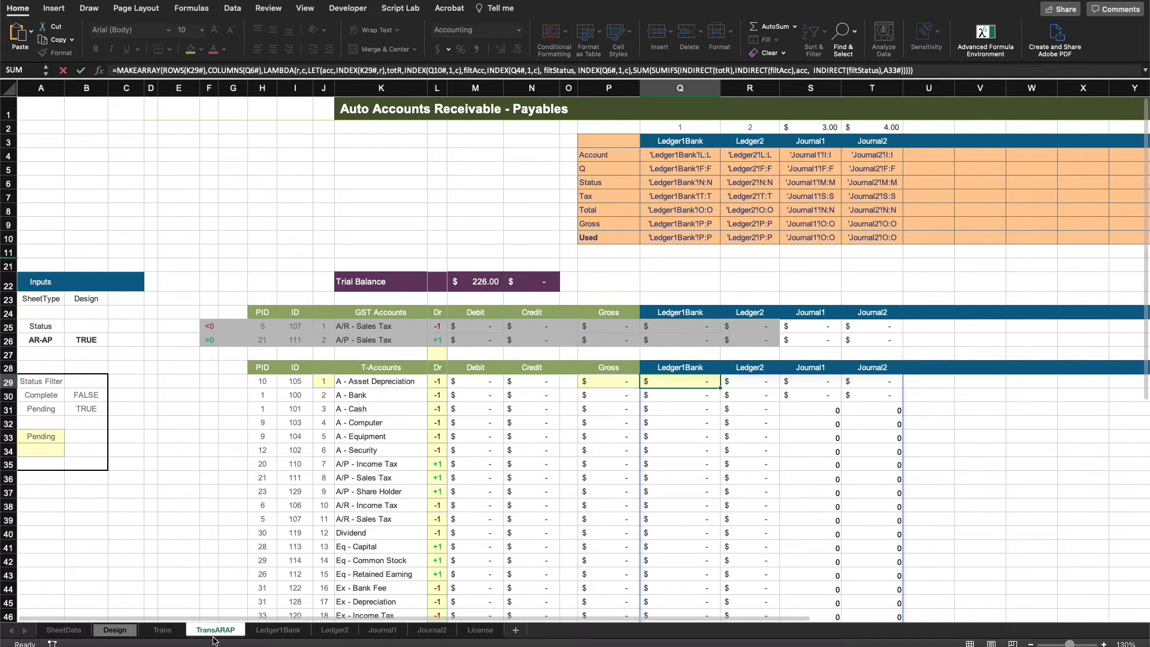
click(162, 630)
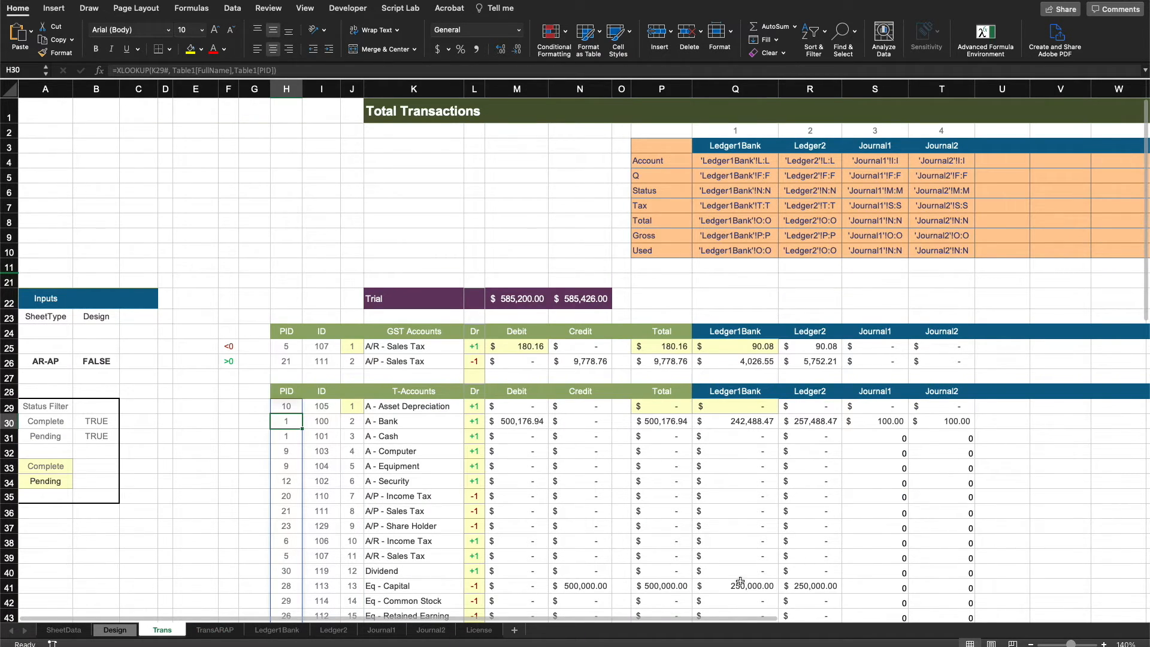
click(739, 404)
double_click(739, 405)
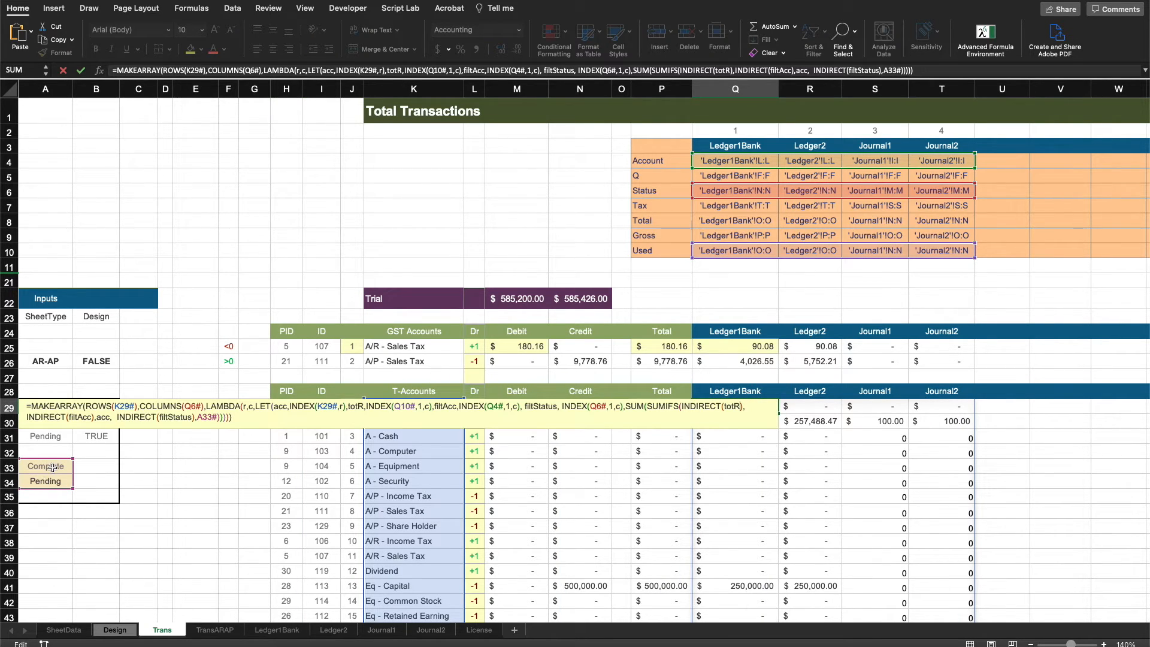
click(197, 483)
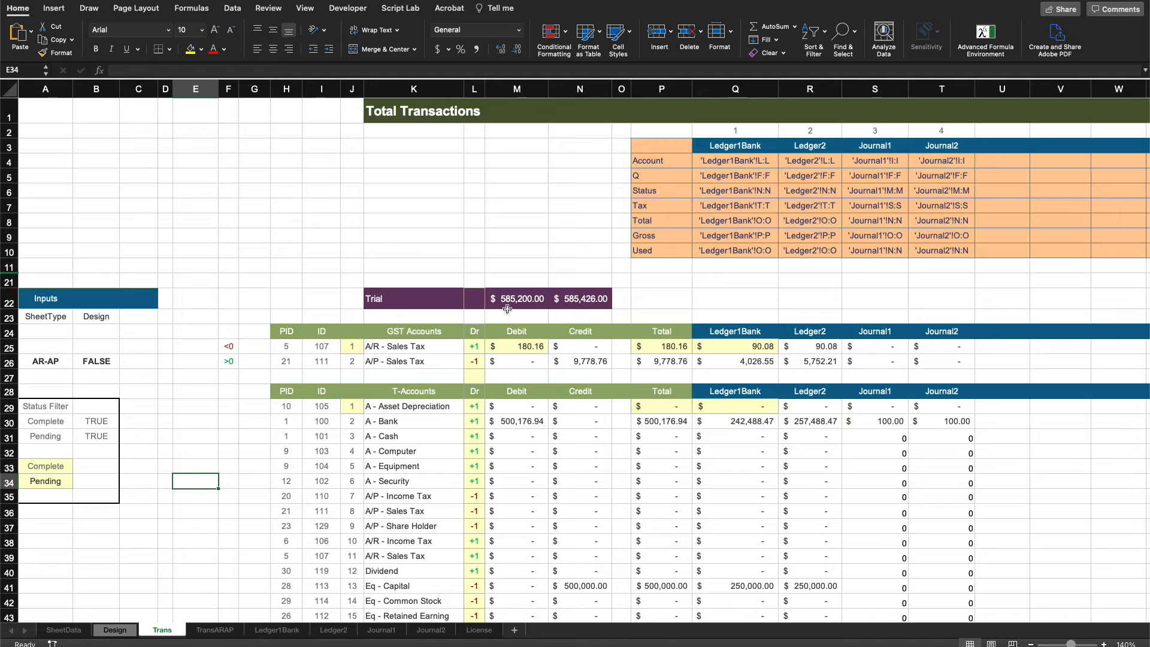
click(416, 301)
drag(417, 301, 575, 305)
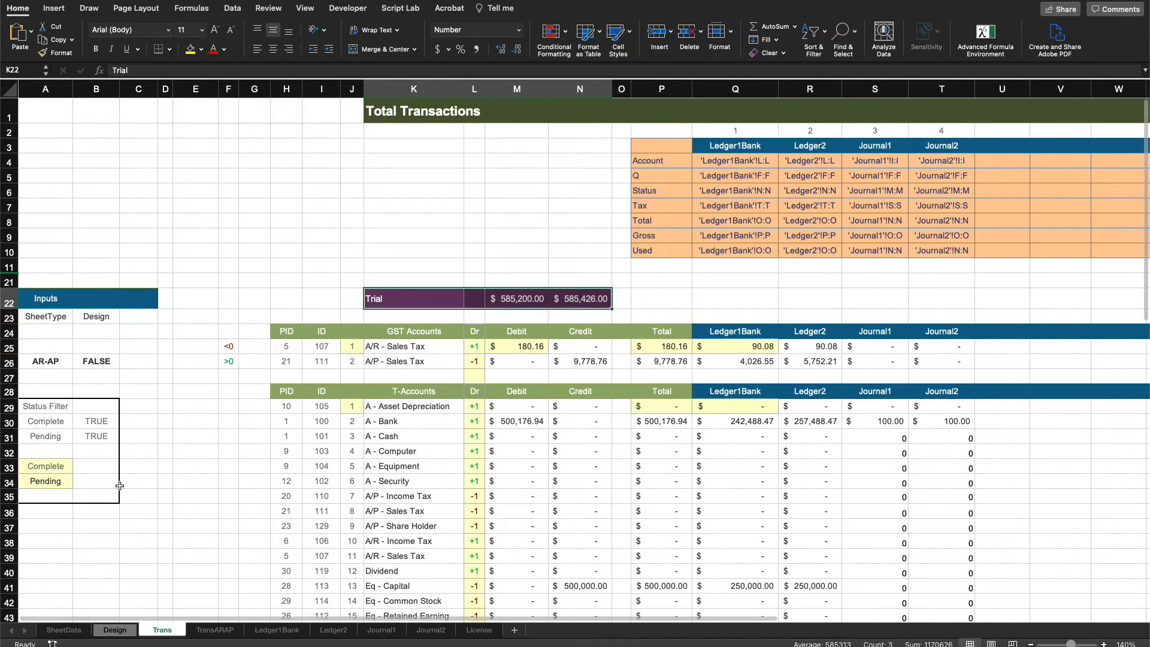
click(215, 630)
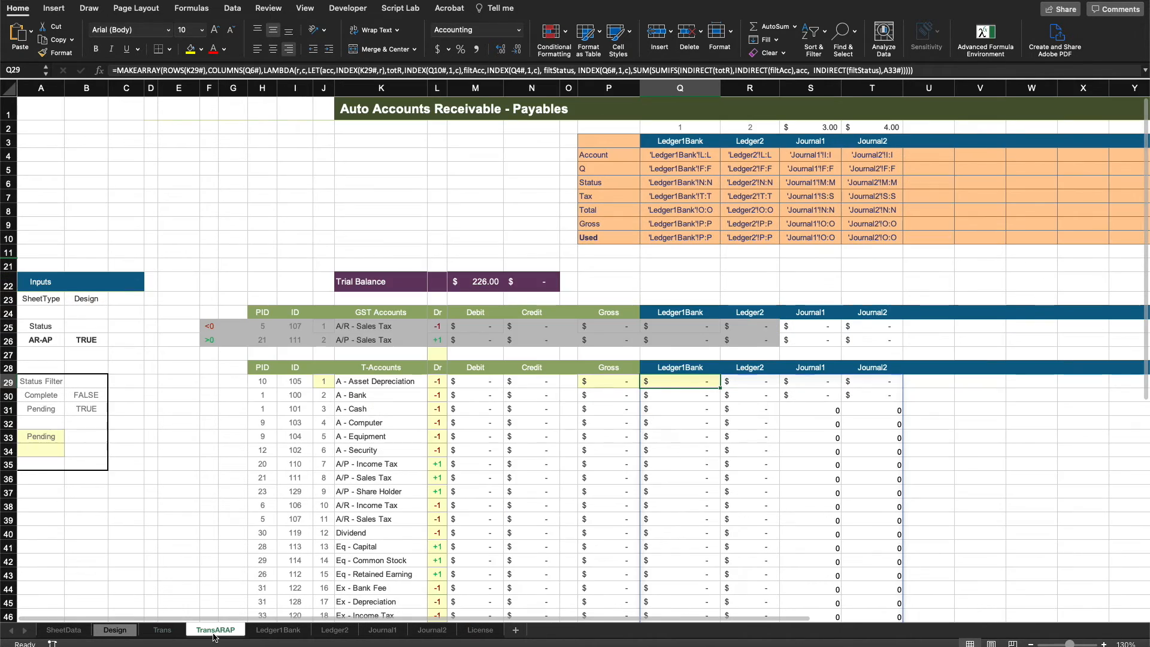
click(43, 437)
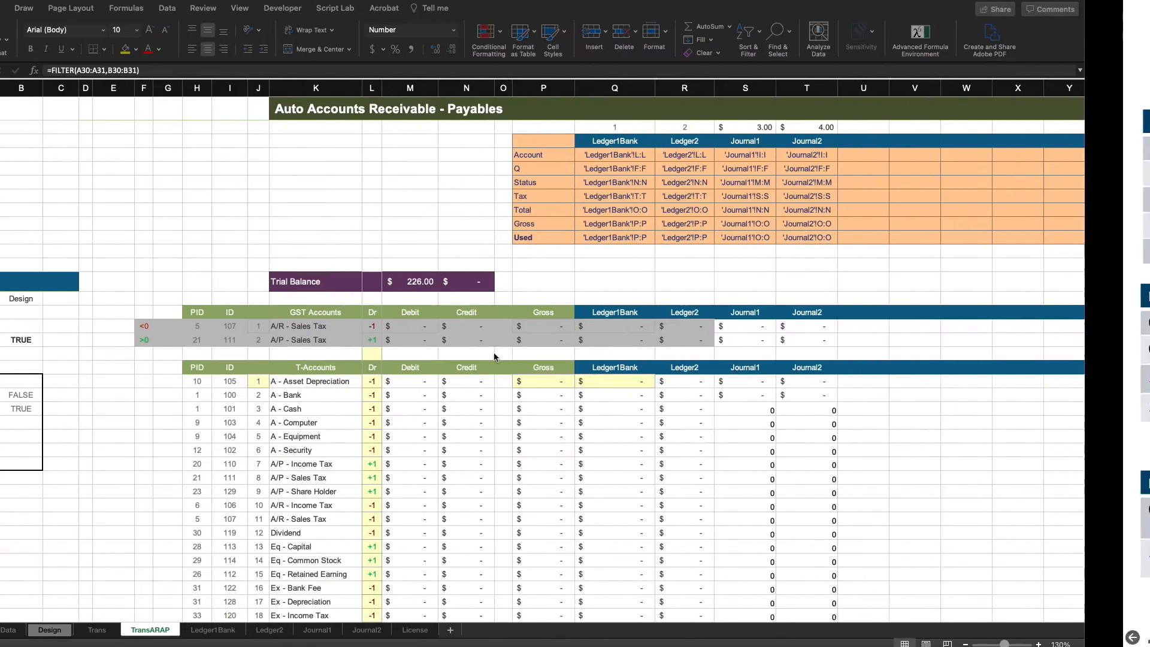
click(670, 261)
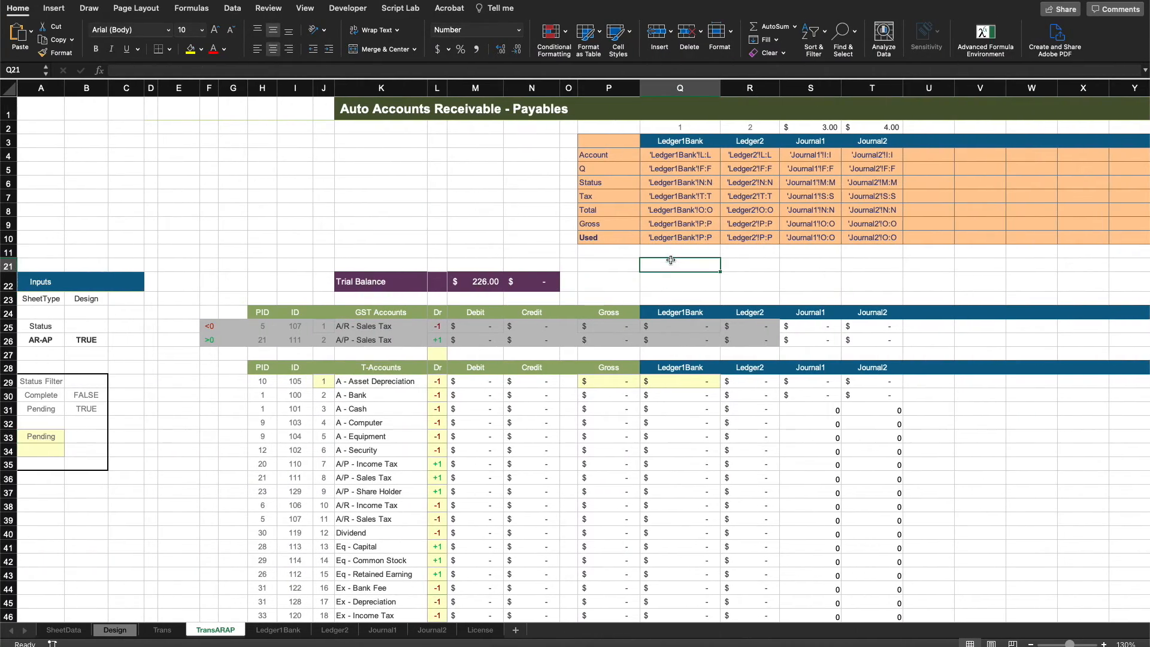
On the Trans sheet, rename the Trial label to Trial Balance.
click(162, 630)
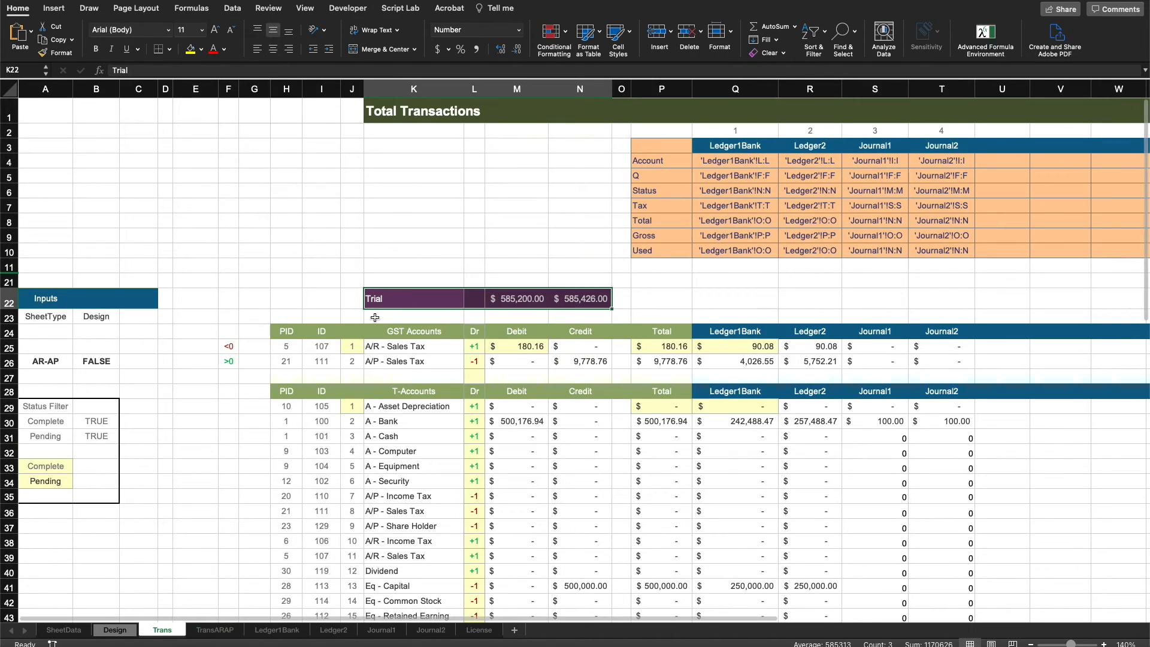
double_click(397, 300)
text(Balance)
key(Return)
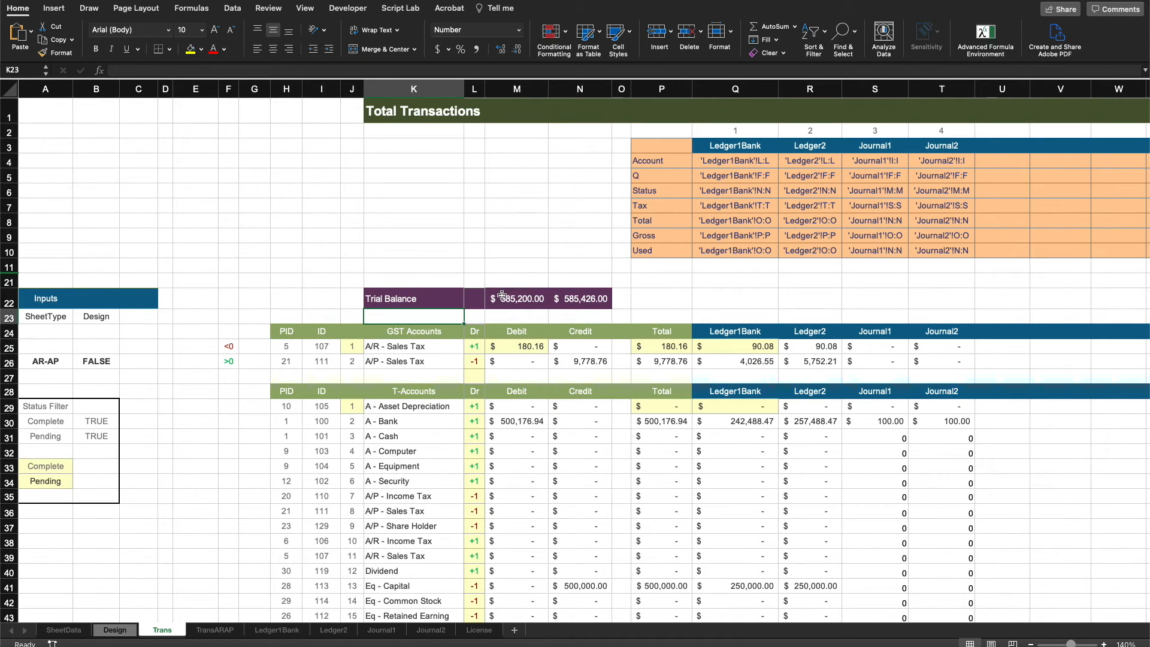
Examine the Trial Balance debit and credit formulas and the GST credit MAP formula on the Trans sheet.
double_click(502, 295)
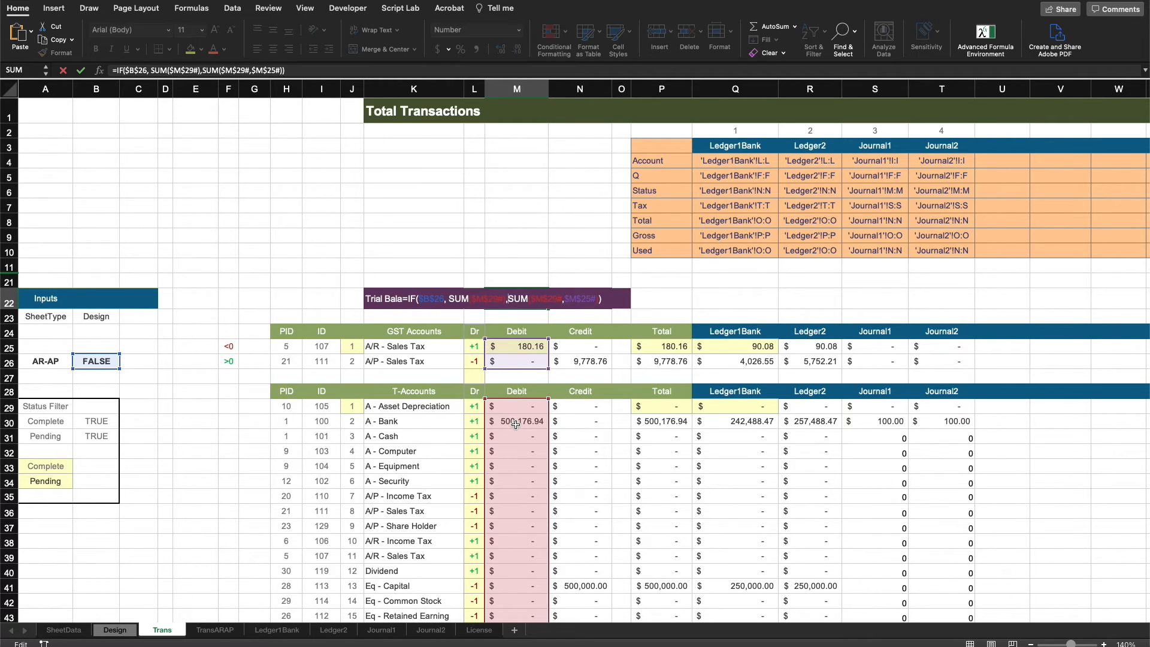
key(Escape)
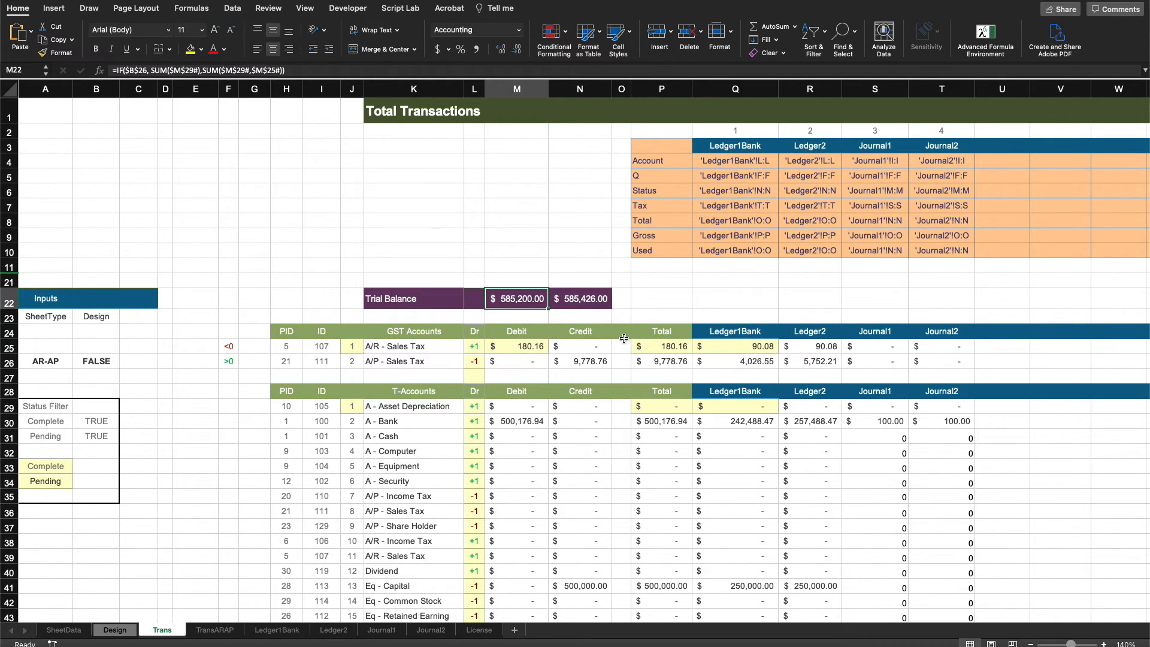
double_click(602, 347)
key(Escape)
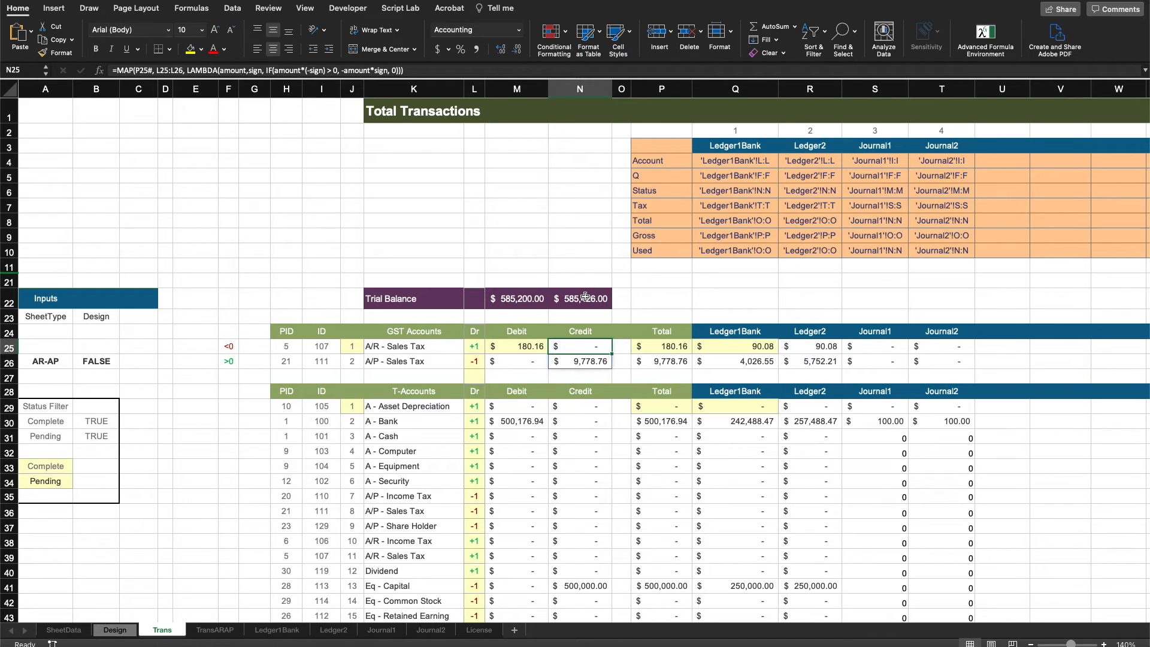
double_click(585, 297)
key(Escape)
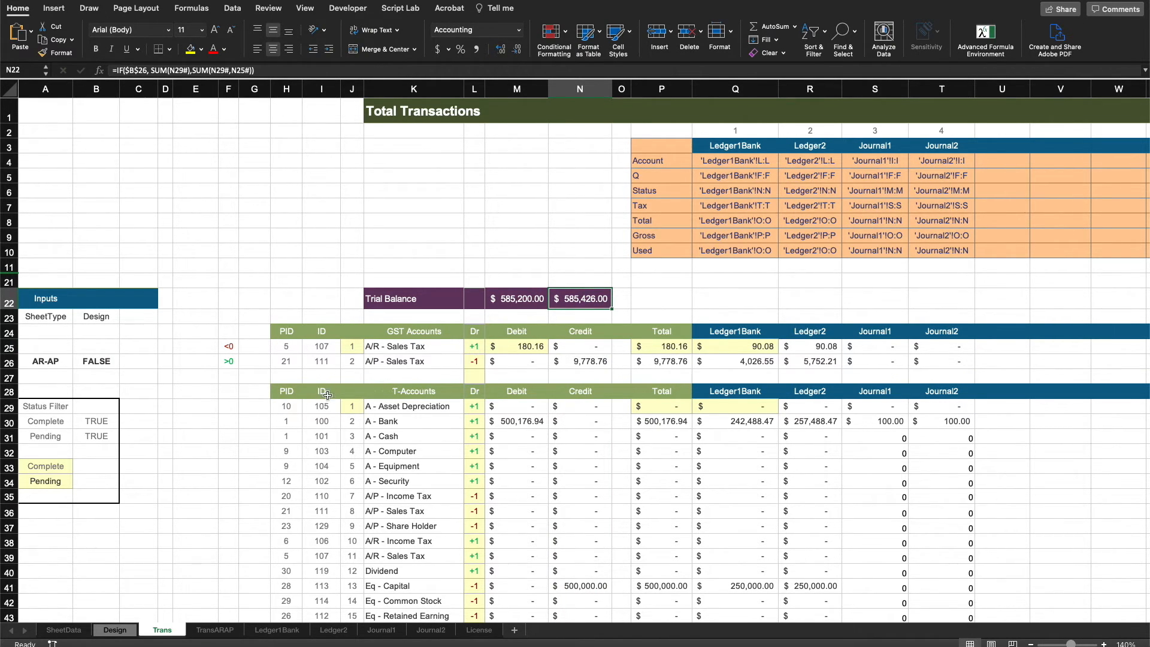
click(81, 359)
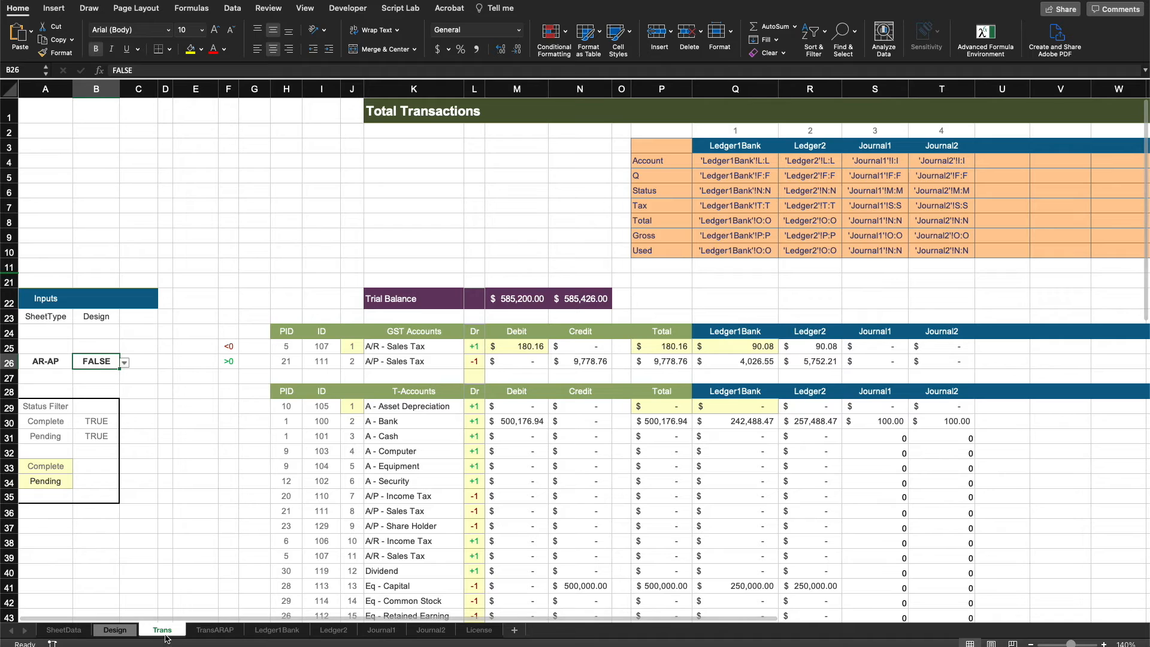
click(531, 300)
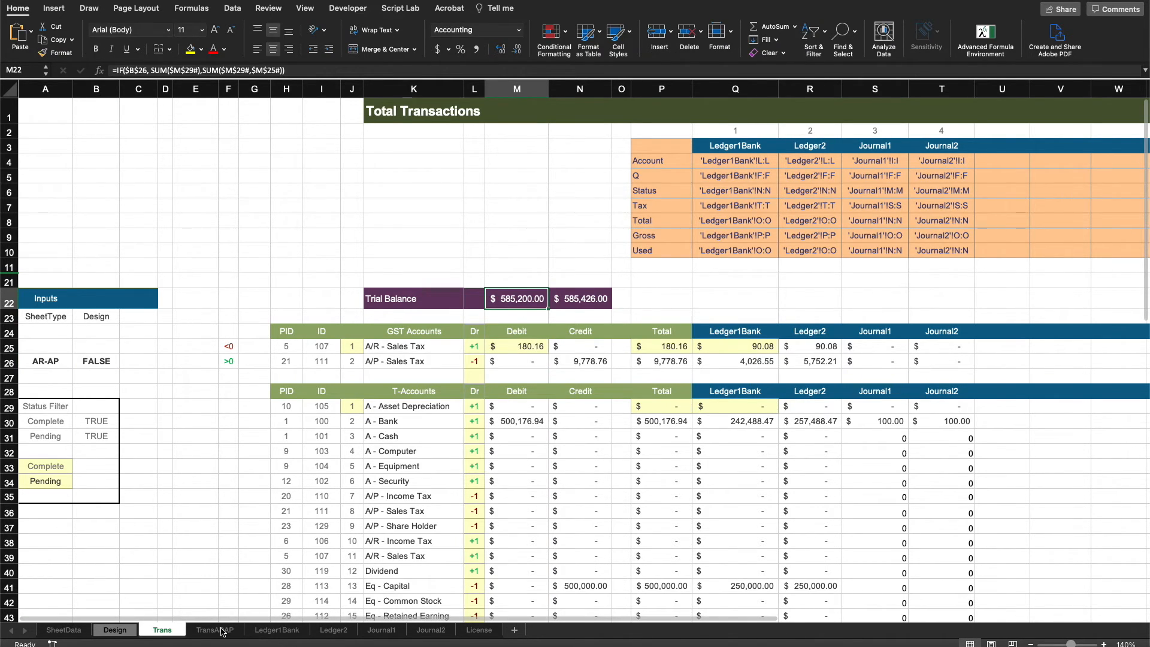
On the TransARAP sheet, examine the T-account amounts and the Trial Balance credit and debit formulas.
click(215, 629)
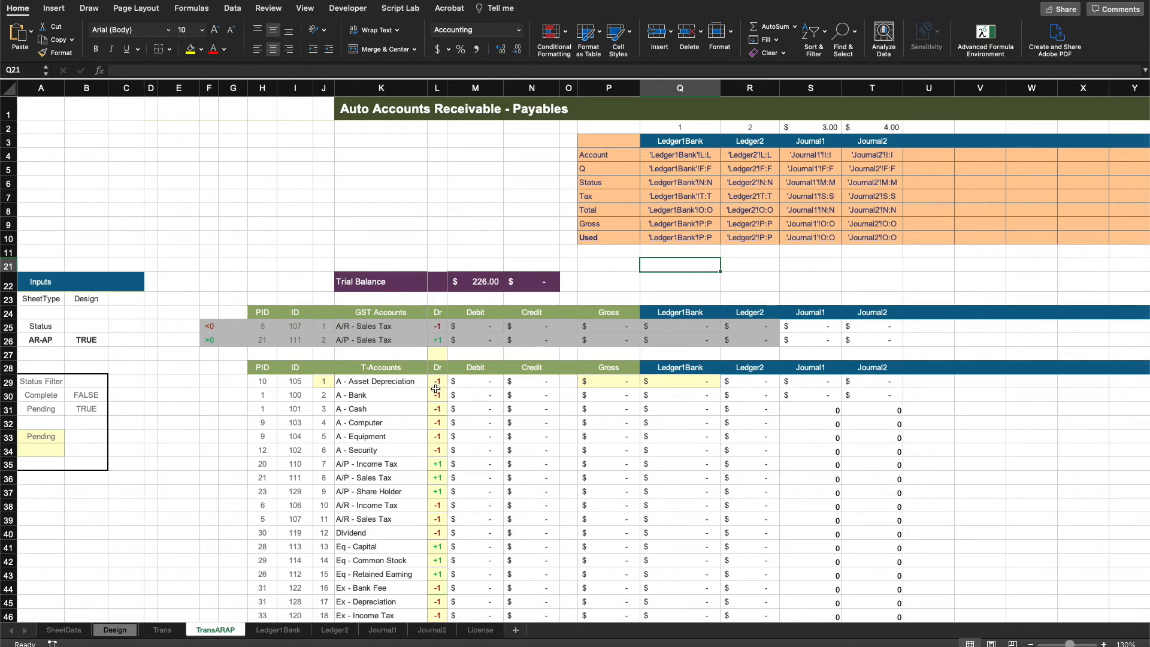
drag(479, 384, 549, 521)
click(180, 395)
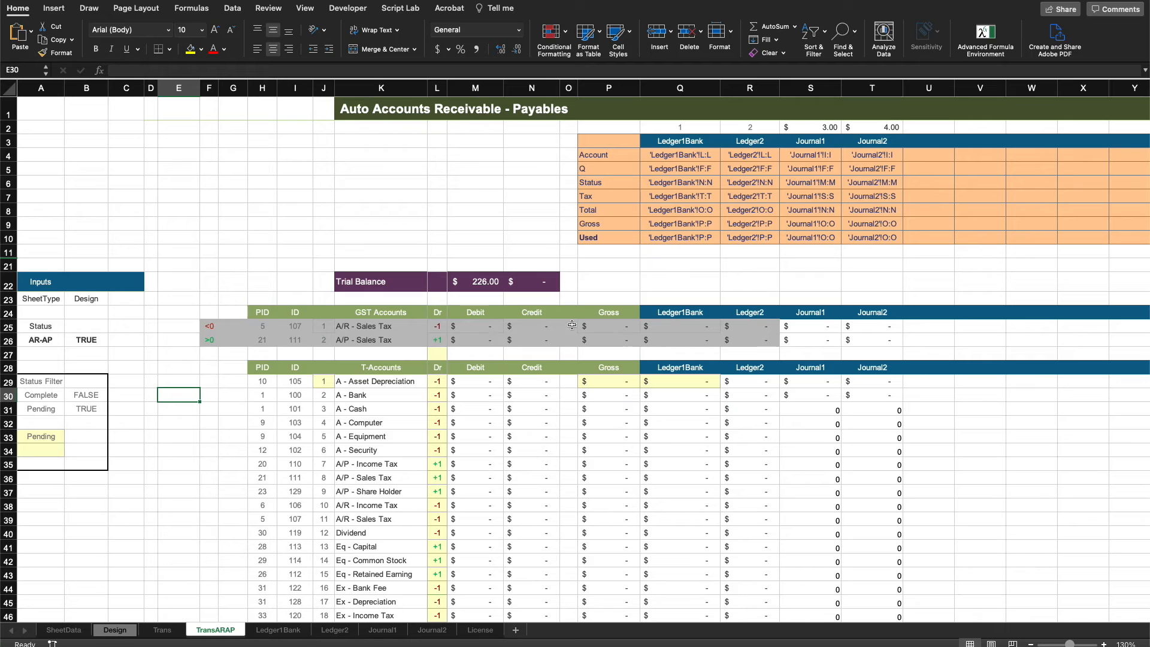
double_click(533, 286)
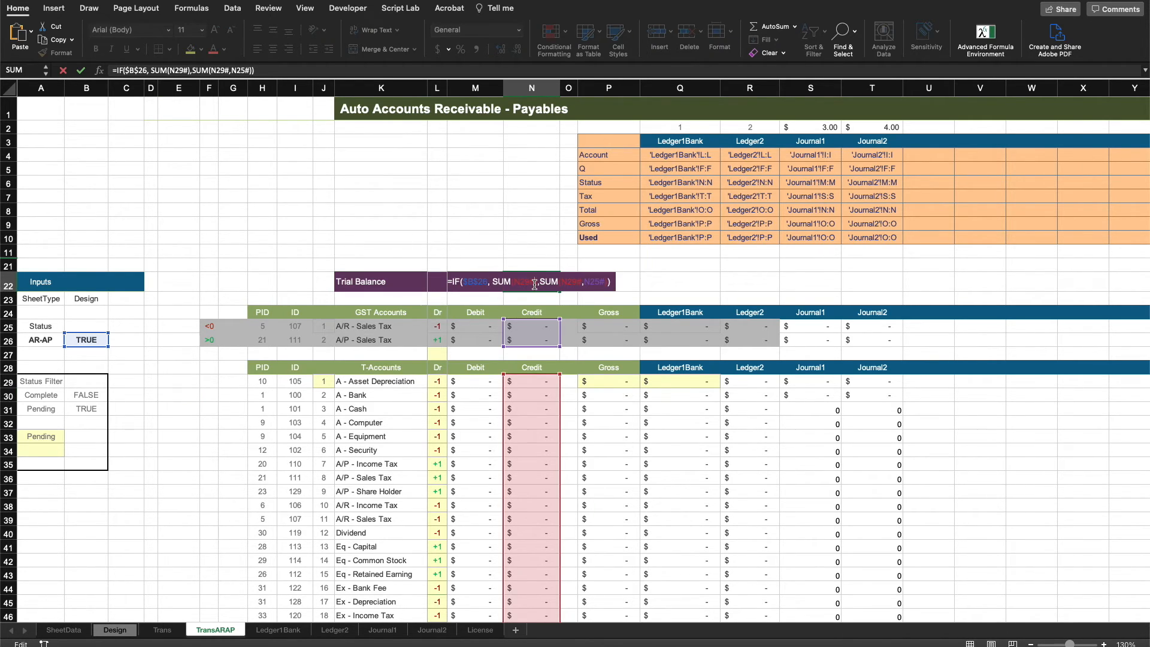
key(Escape)
click(644, 281)
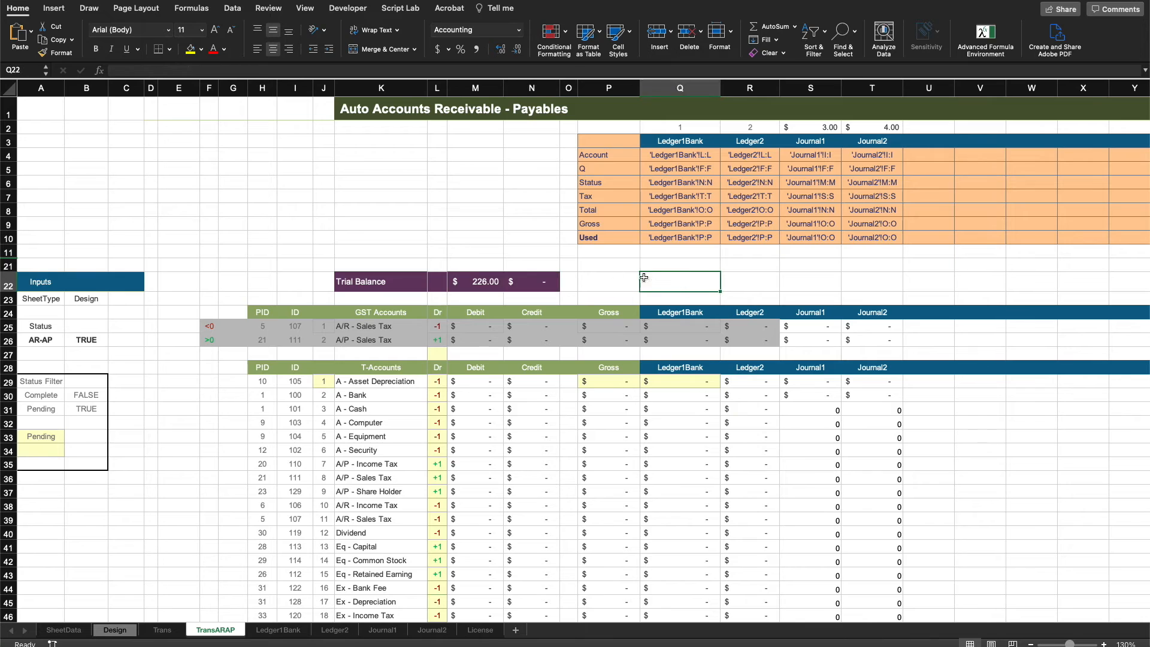
click(476, 283)
double_click(476, 283)
key(Escape)
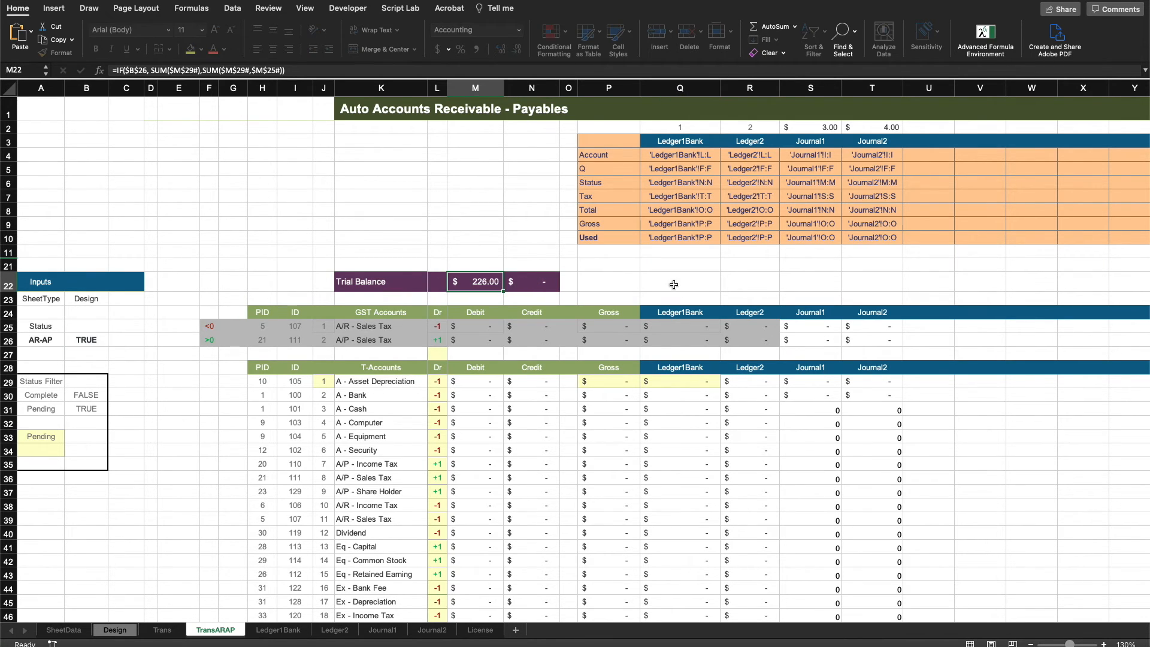
On the Trans sheet, compute the Trial Balance difference beside the totals as the debit total minus the credit total.
click(675, 286)
click(169, 634)
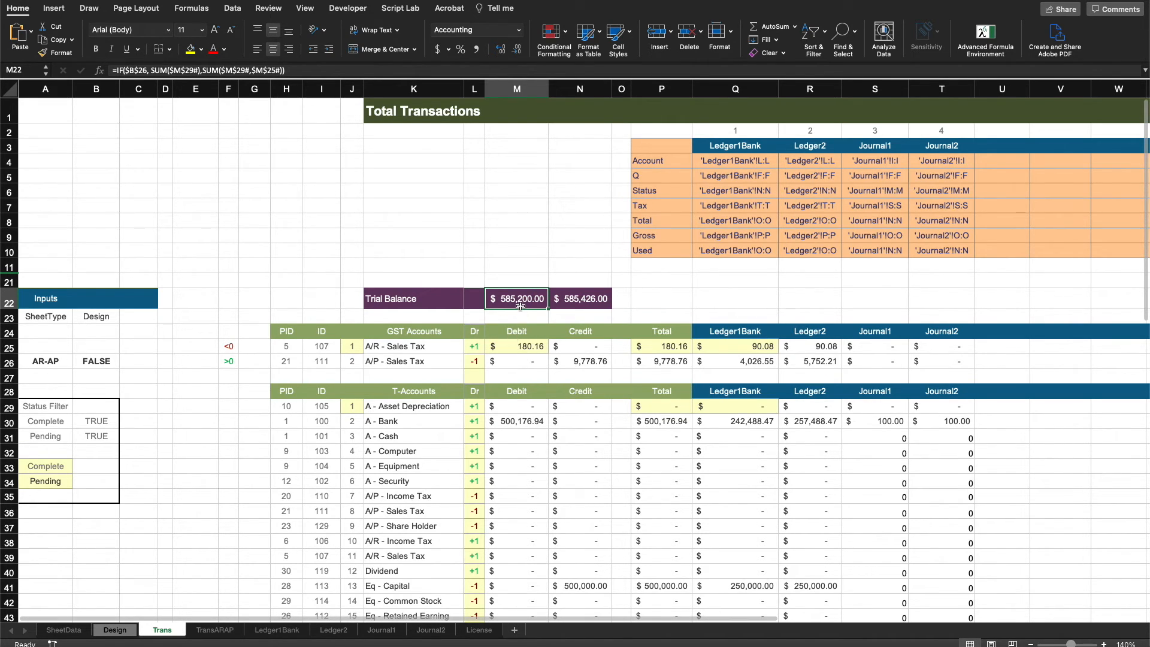
click(650, 296)
text(=)
click(524, 300)
text(-)
click(587, 299)
key(Return)
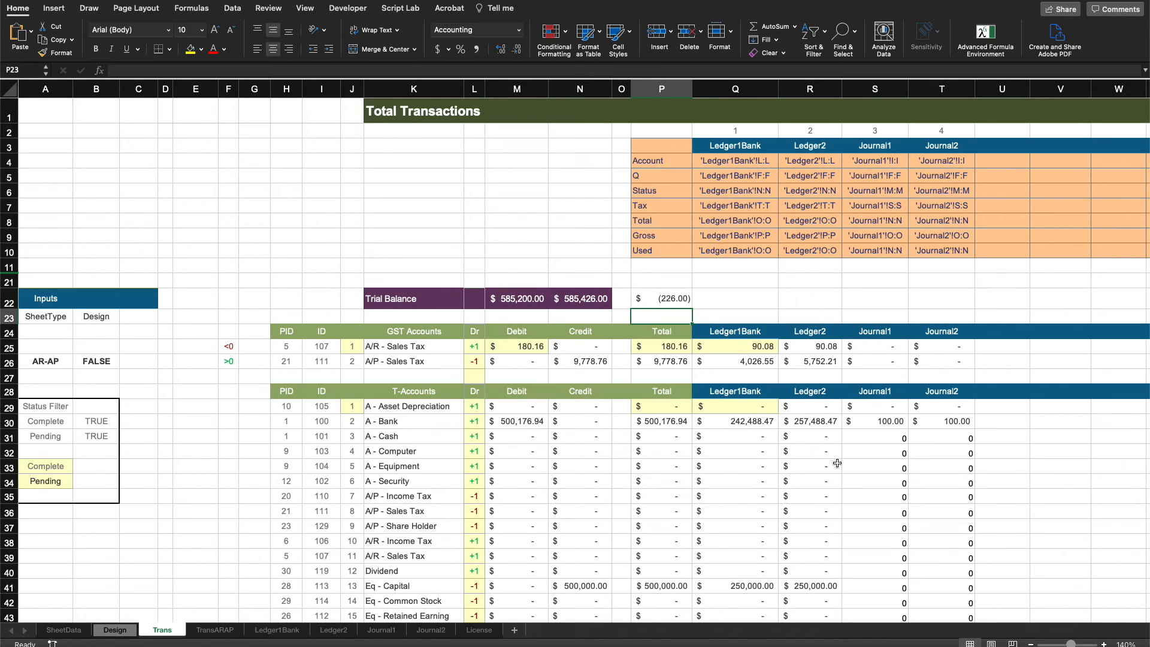
Switch to the TransARAP sheet and examine its Trial Balance debit and credit totals together.
click(327, 630)
click(277, 630)
click(127, 632)
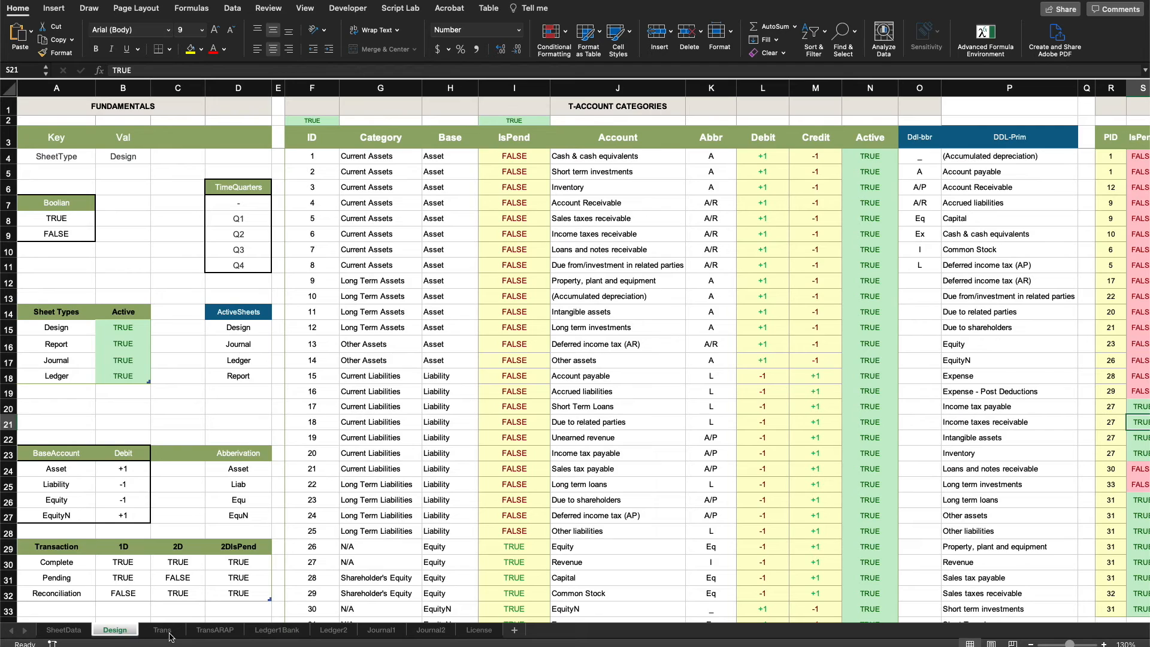
click(169, 634)
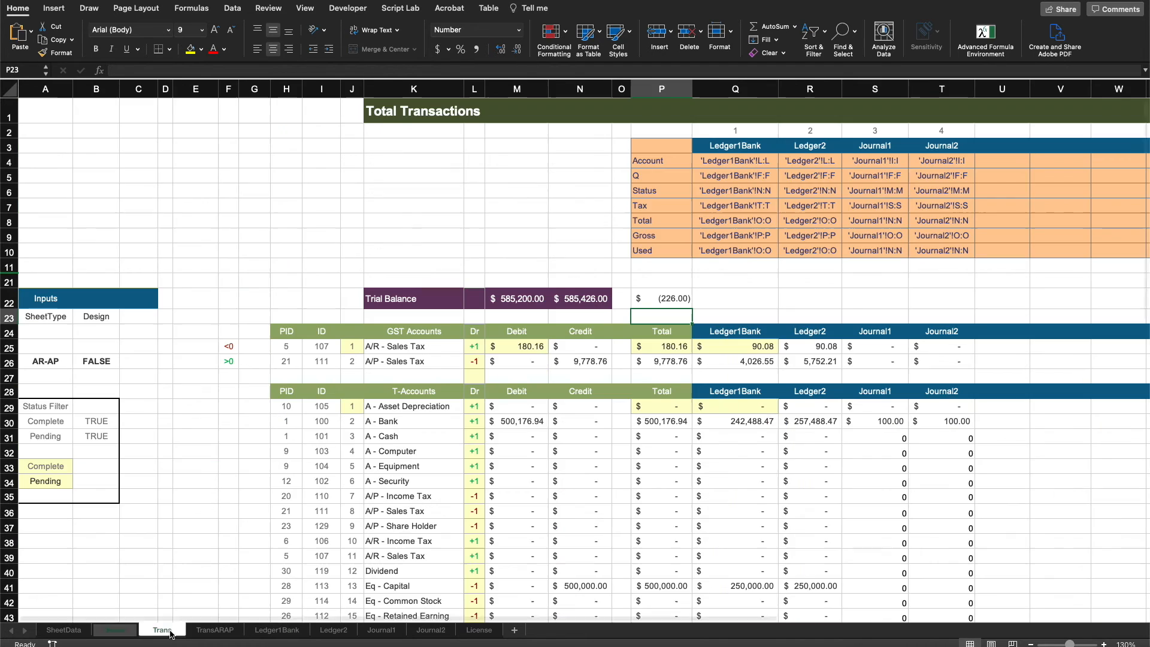
click(221, 635)
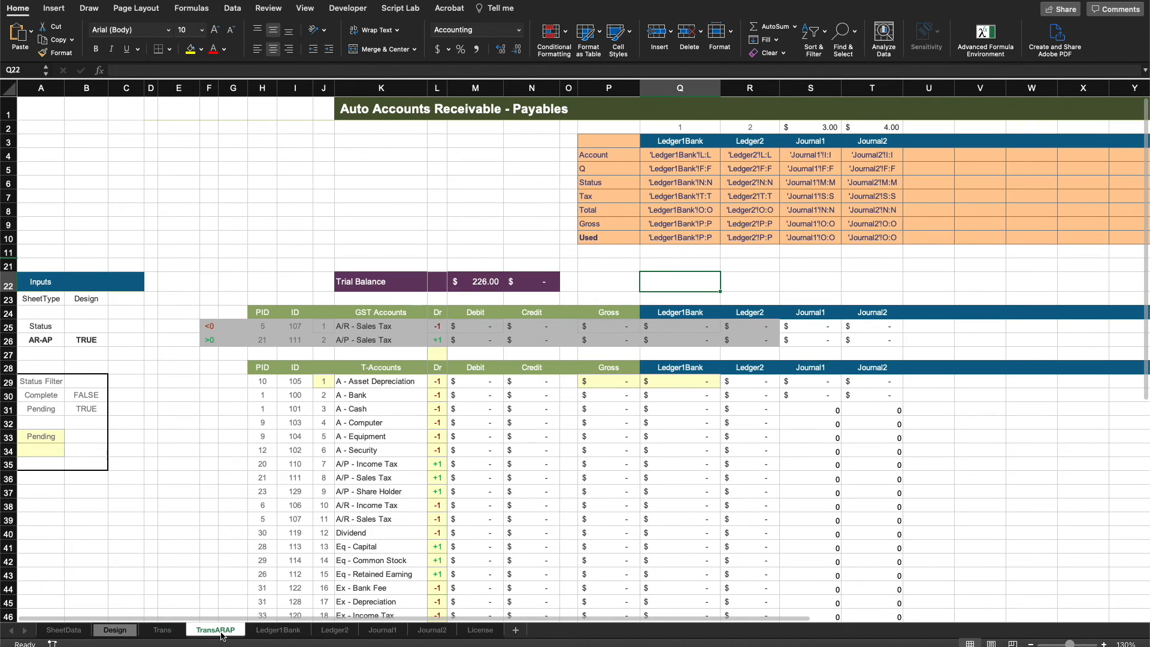
click(468, 281)
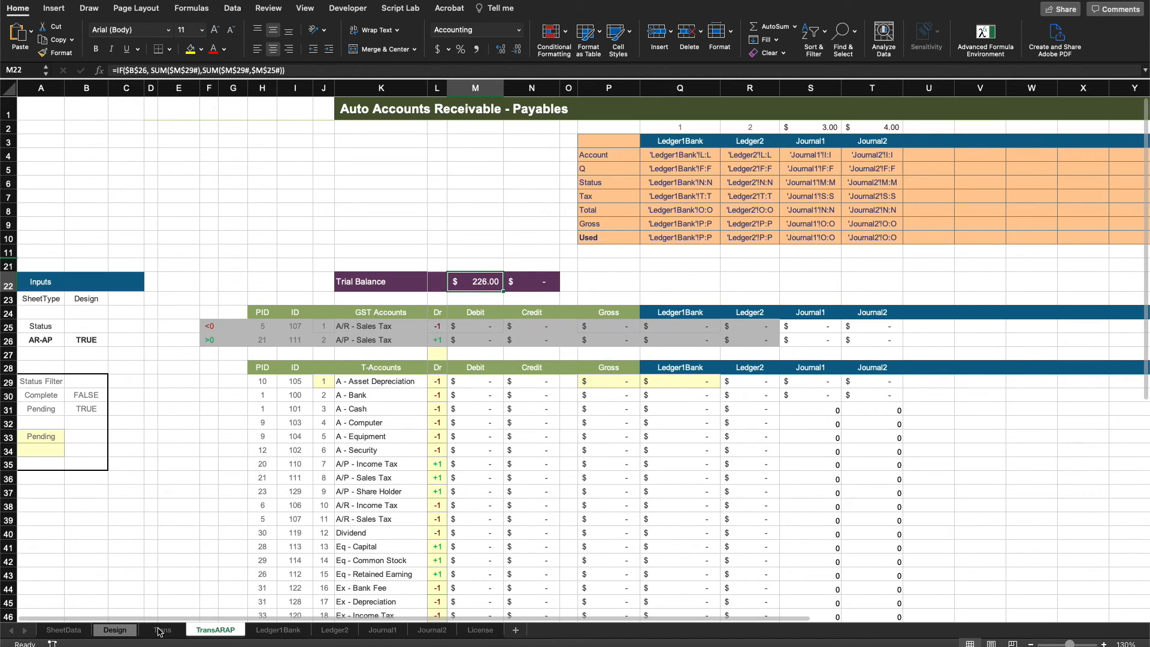
drag(522, 286, 486, 284)
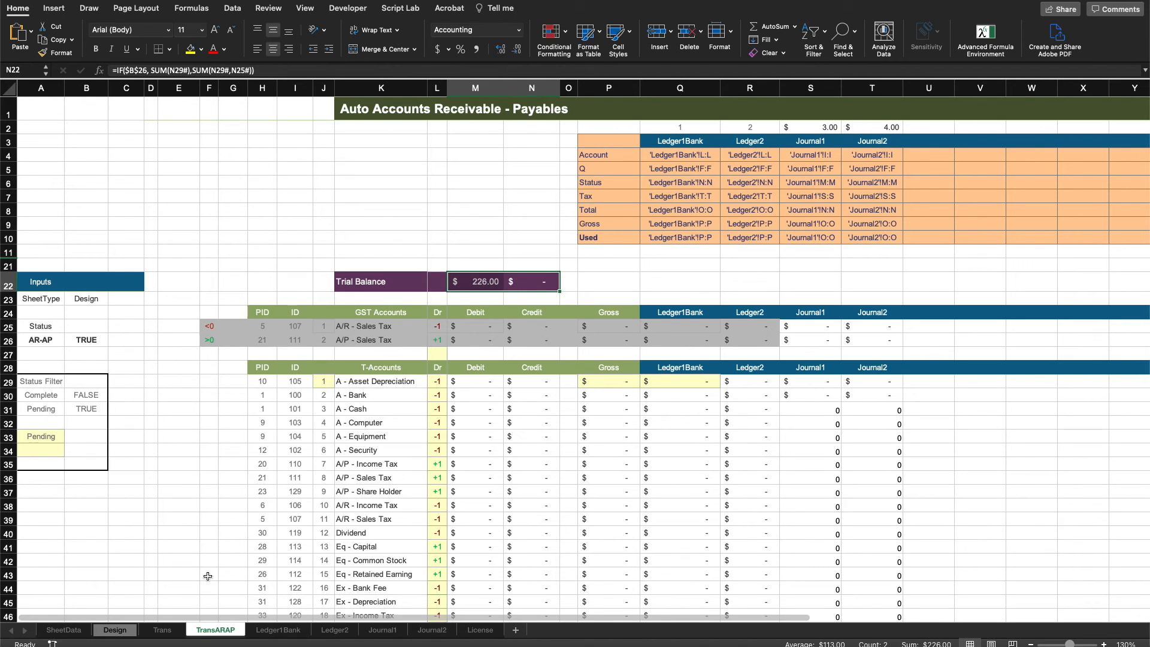
Back on the Trans sheet, delete the Trial Balance difference formula beside the credit total.
click(163, 630)
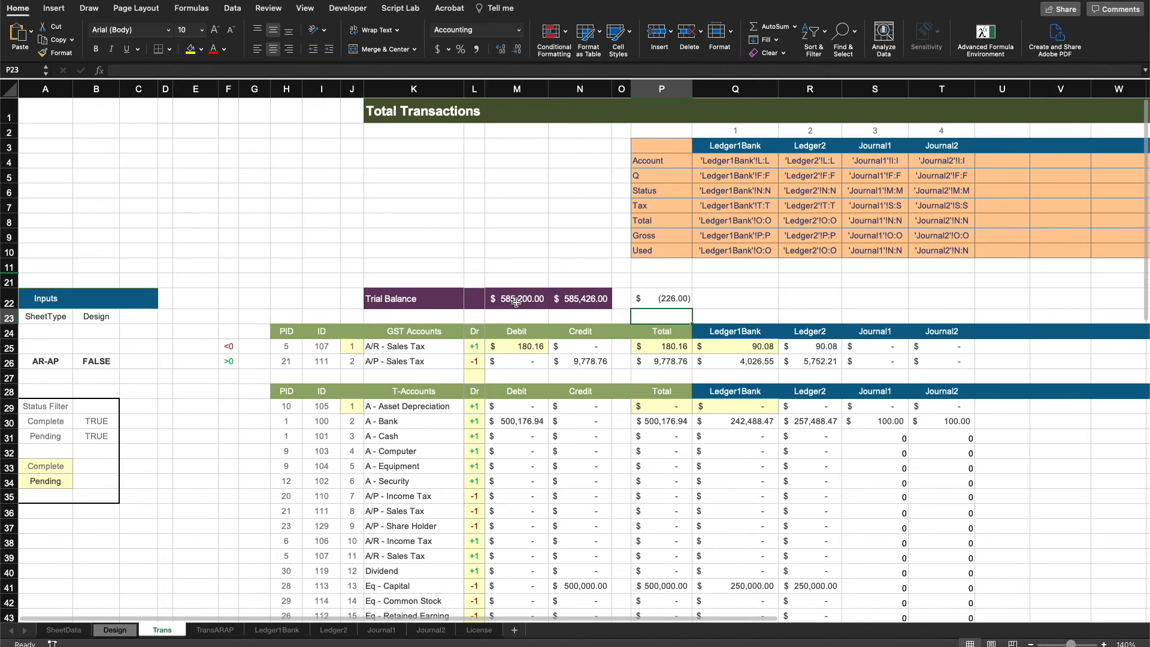
click(676, 297)
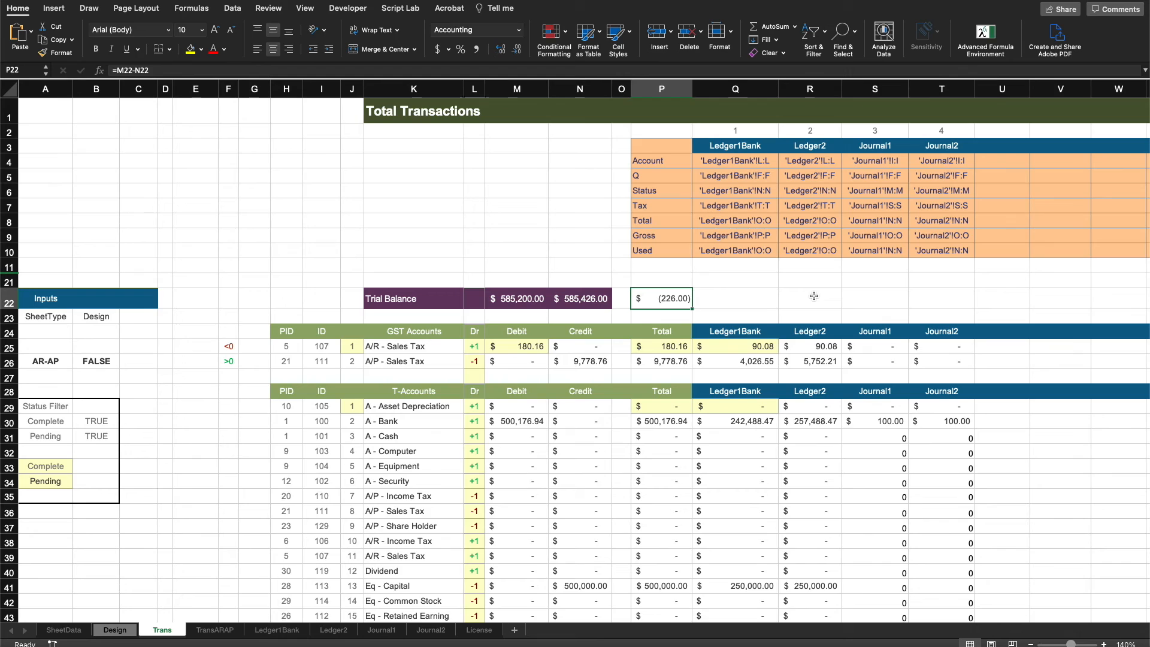
key(Delete)
click(217, 630)
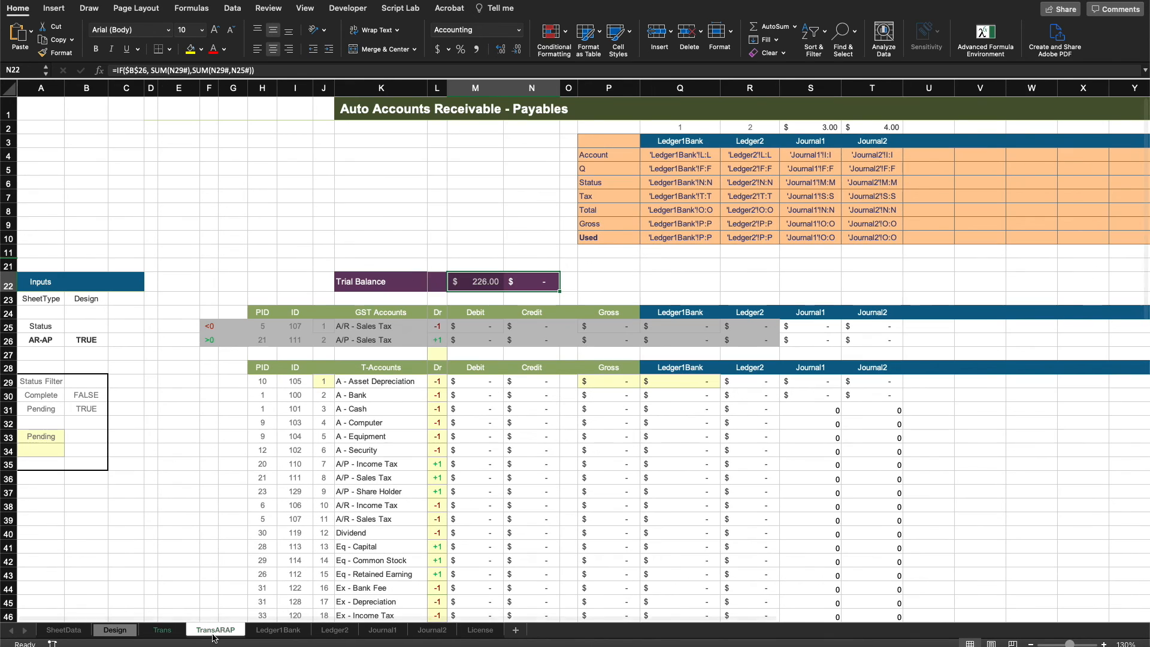
click(157, 638)
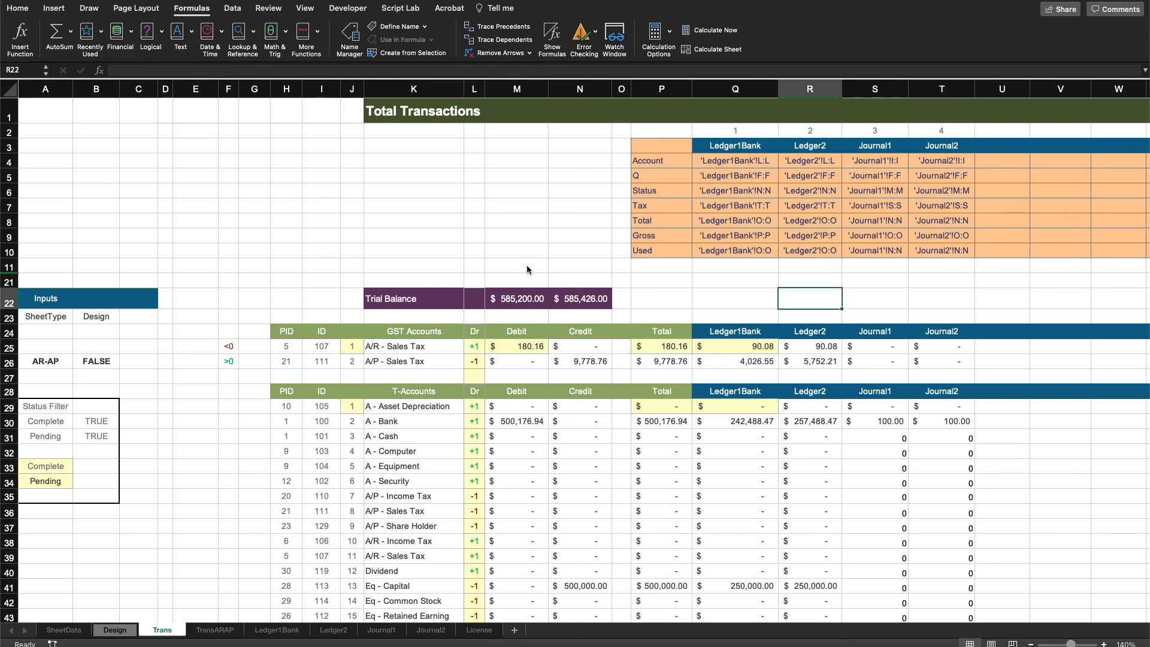
click(718, 293)
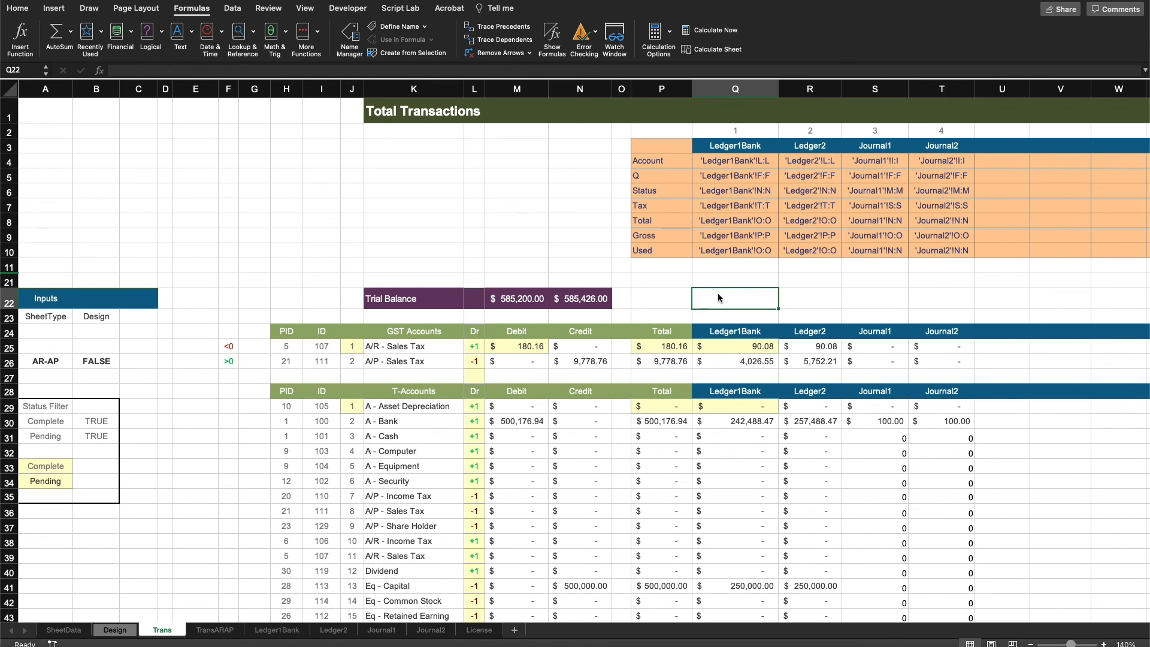